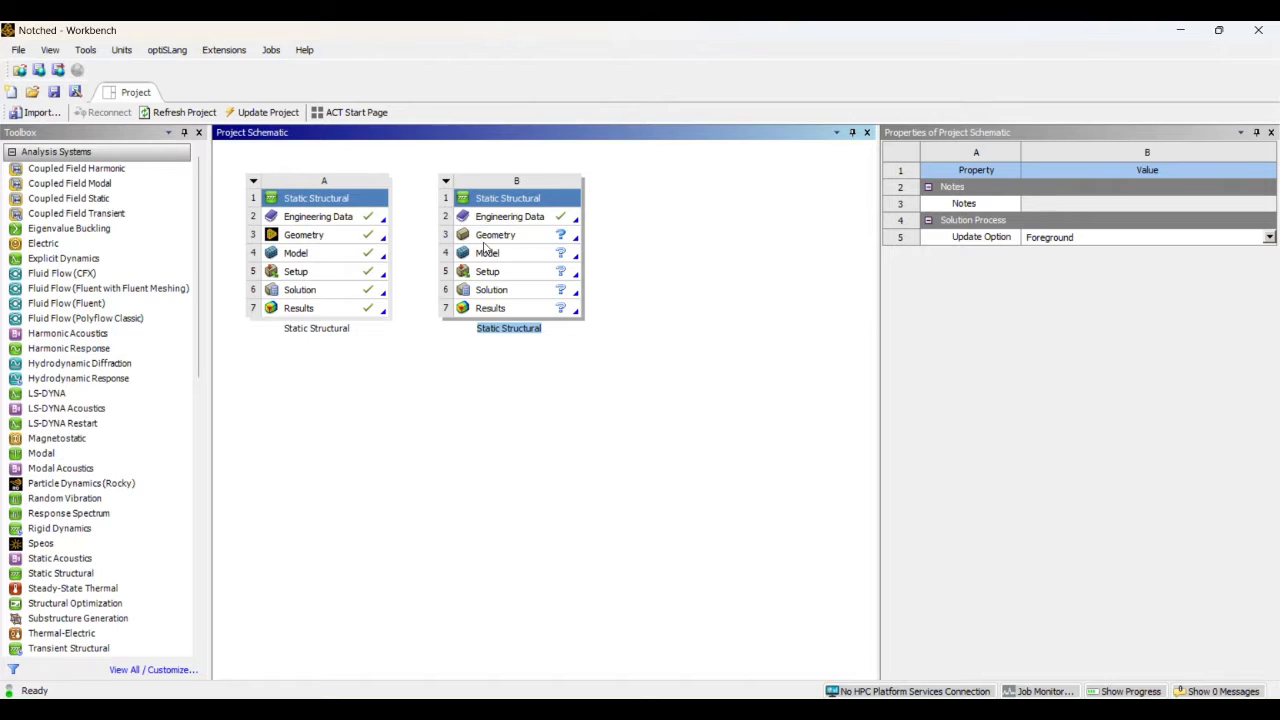
# Share the Engineering Data and Geometry of static structural system A with the matching cells of system B
pyautogui.click(343, 222)
pyautogui.click(350, 222)
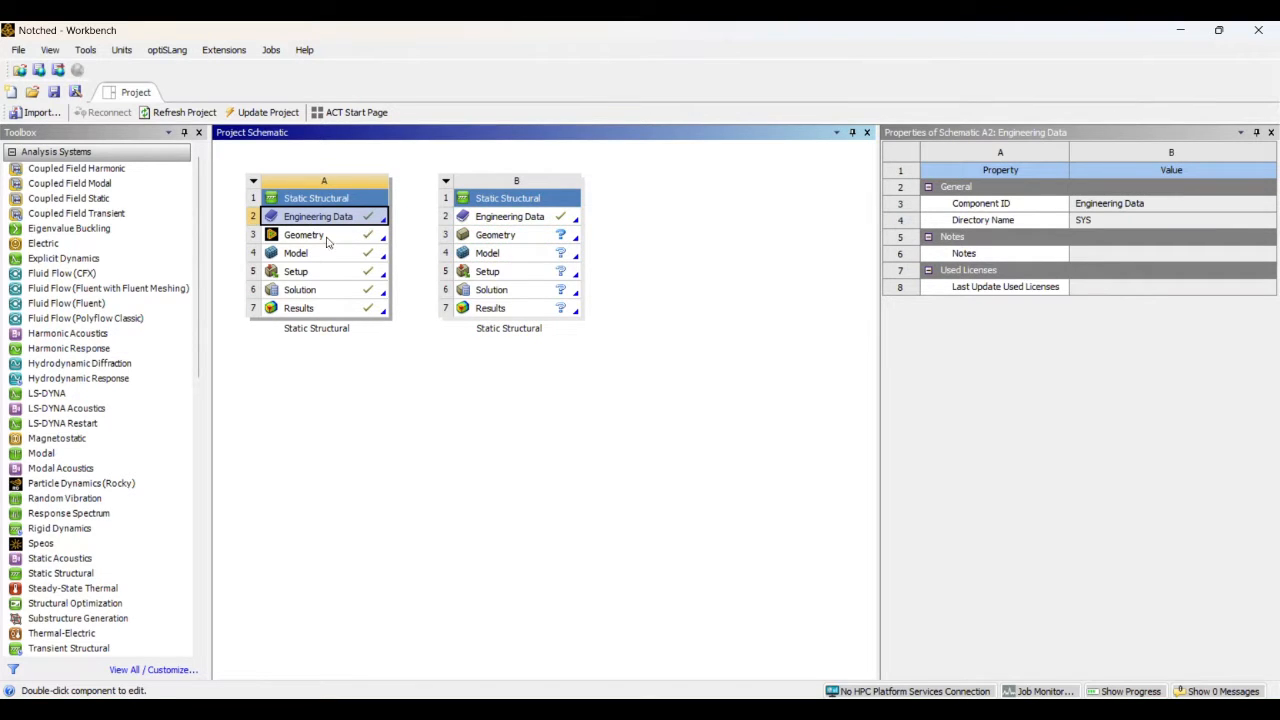
pyautogui.moveTo(293, 220); pyautogui.dragTo(488, 218)
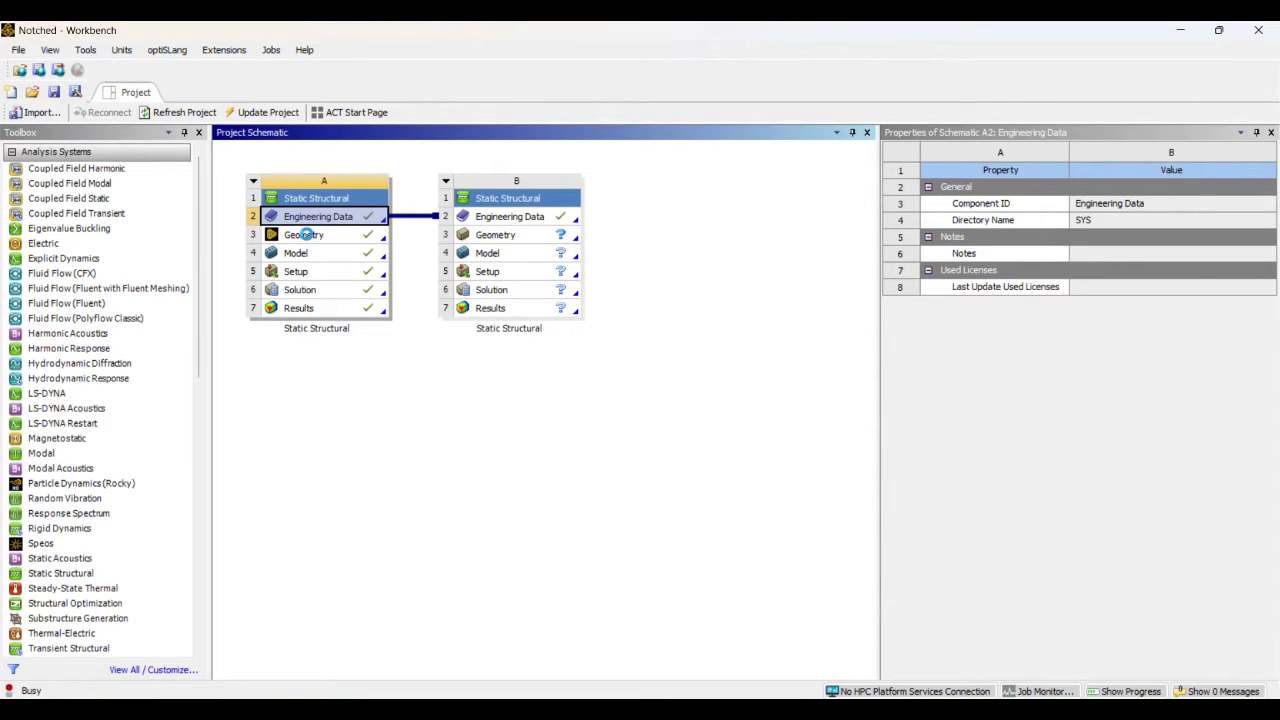
pyautogui.moveTo(309, 238); pyautogui.dragTo(486, 237)
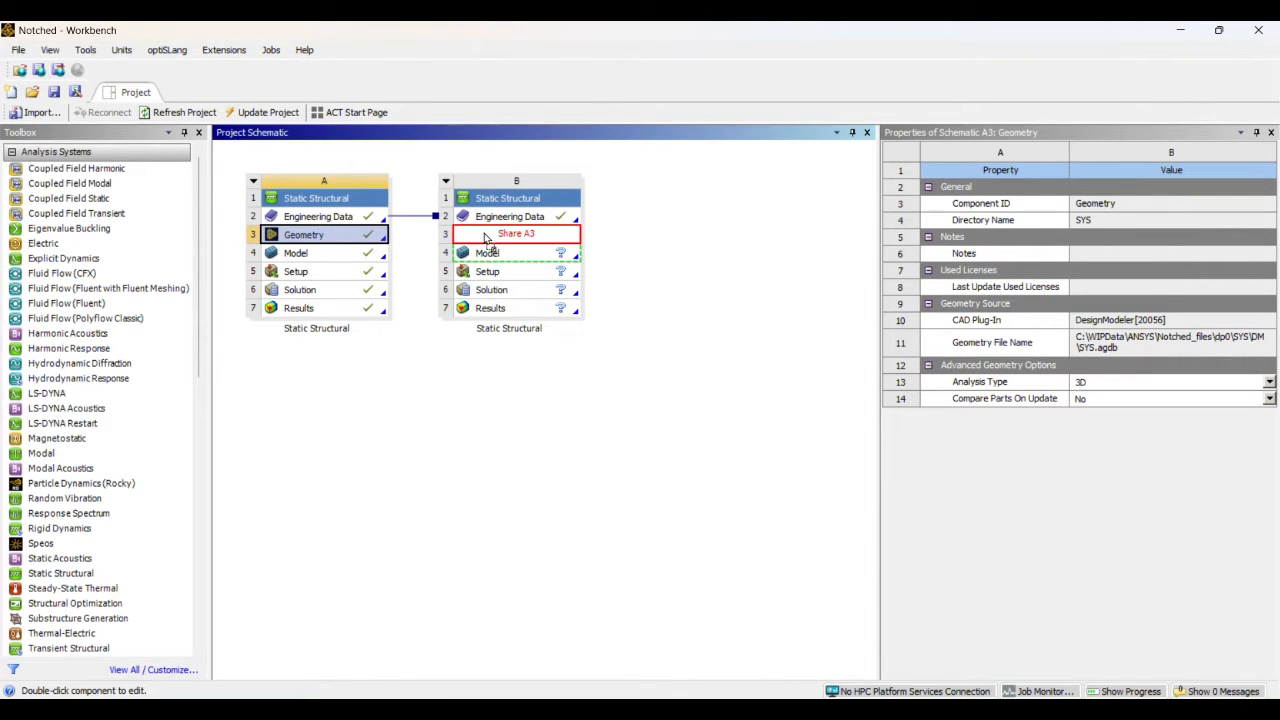
pyautogui.moveTo(486, 237); pyautogui.dragTo(484, 235)
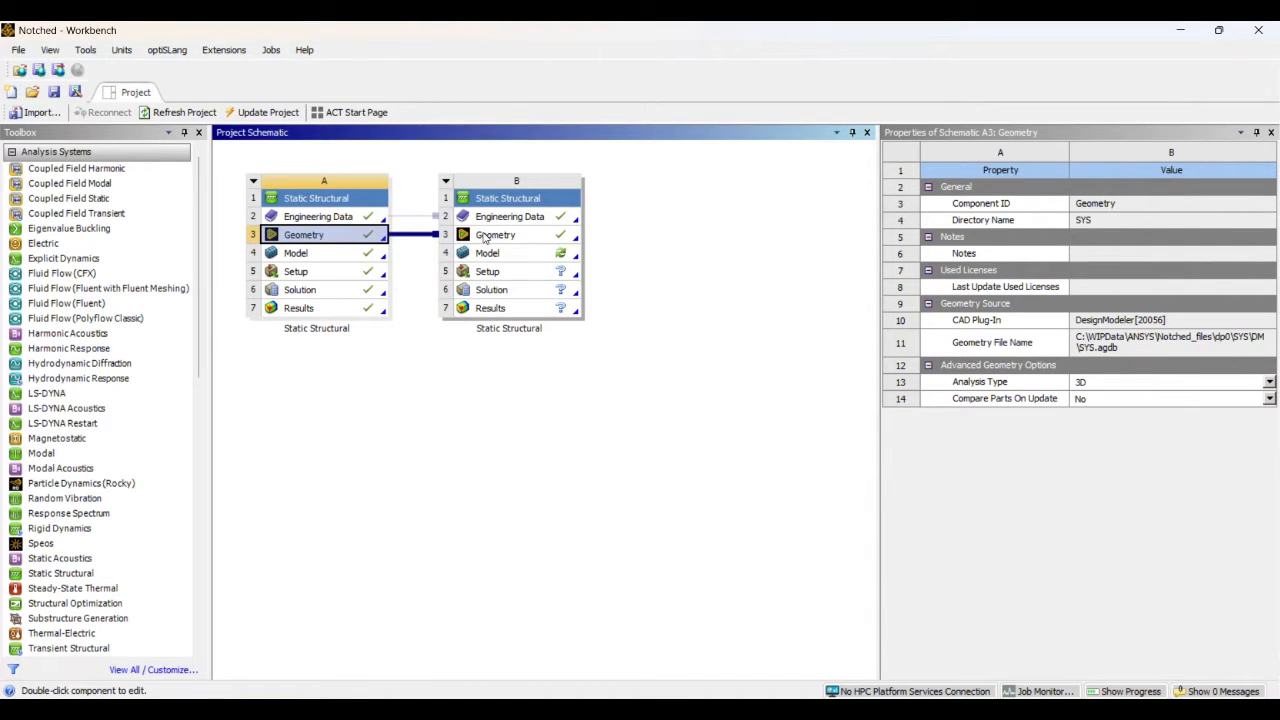
# Check which editing options are available for the shared Geometry cell of system B
pyautogui.click(524, 236)
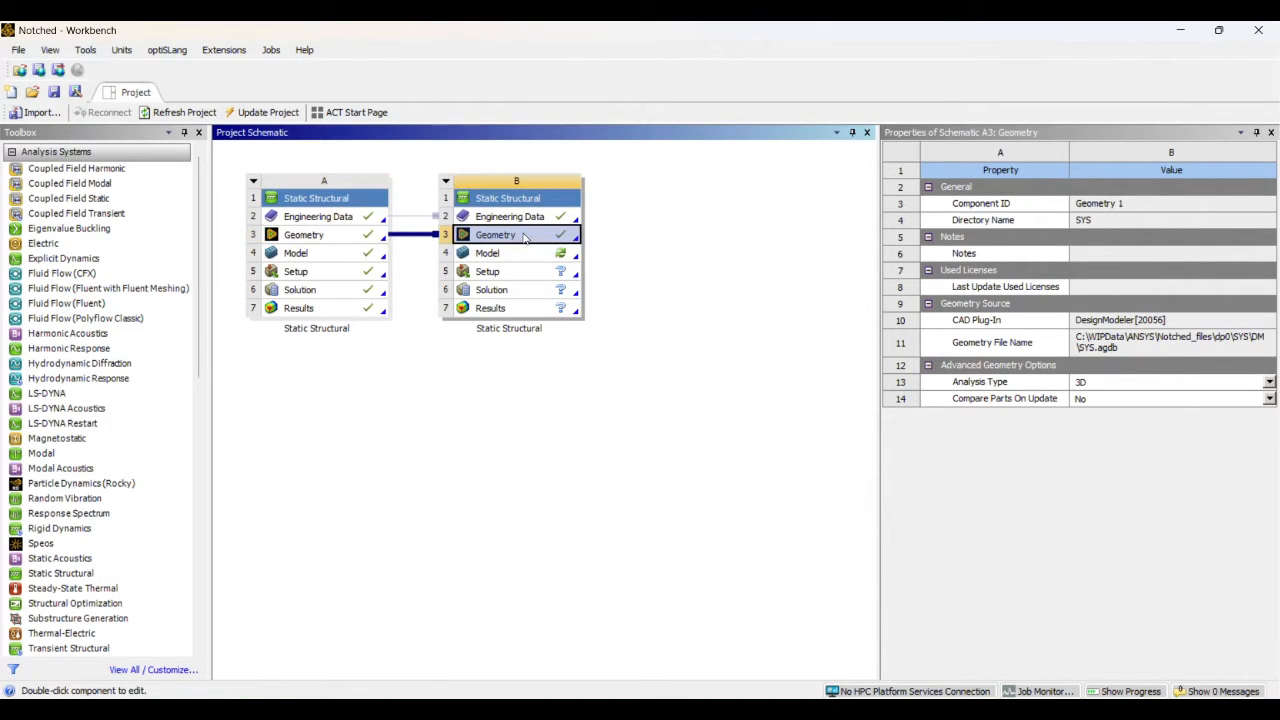
pyautogui.rightClick(524, 236)
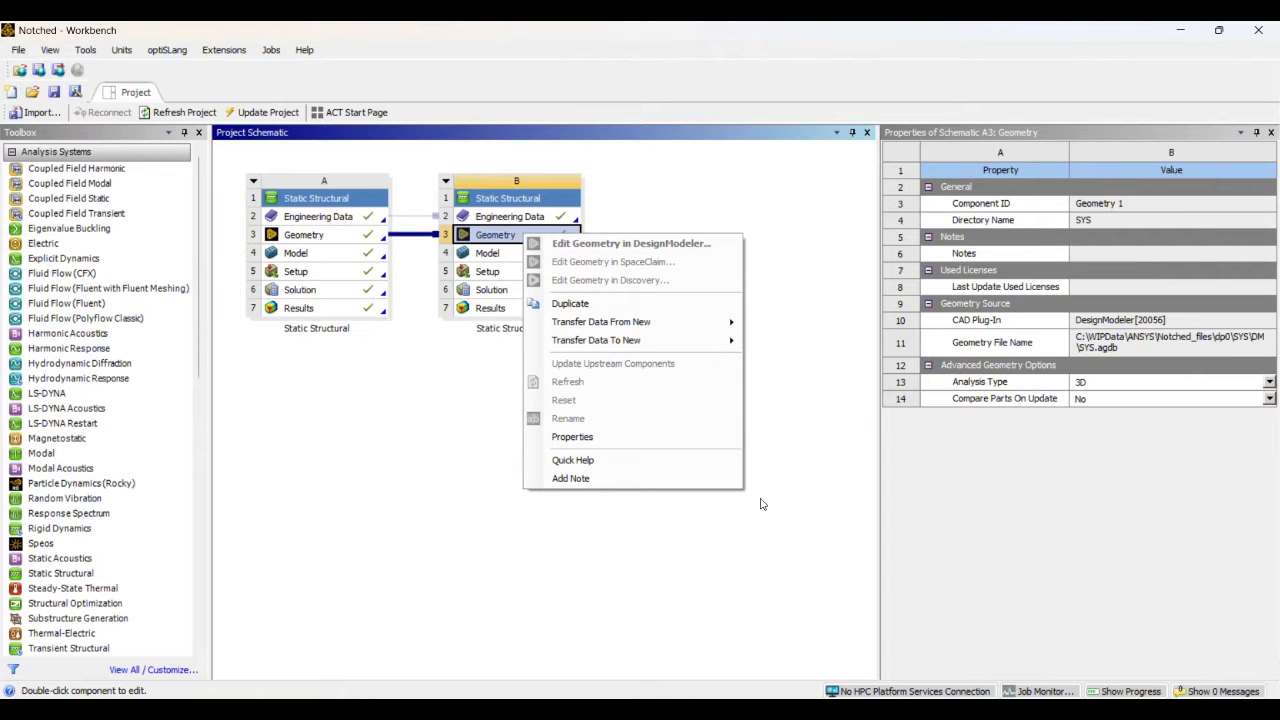
pyautogui.click(837, 529)
pyautogui.moveTo(917, 712)
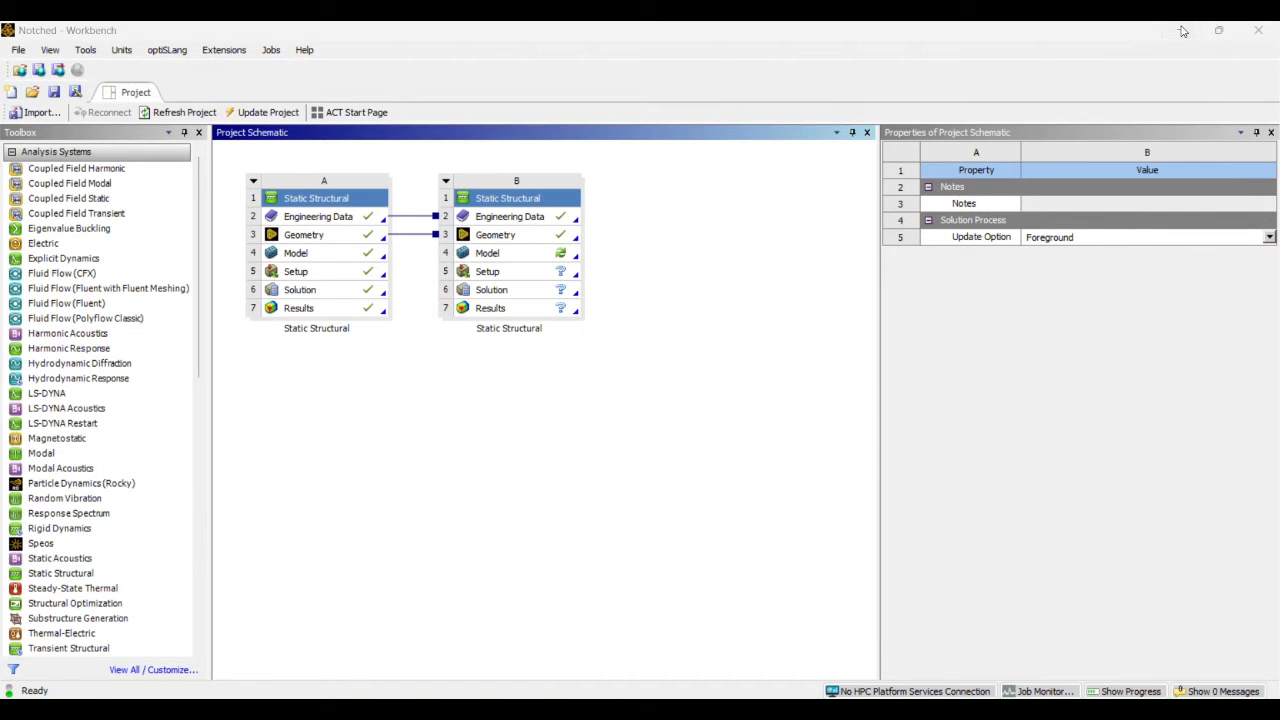
# Close system A's DesignModeler session, return to the Workbench project and recheck the editing options of system B's Geometry
pyautogui.click(1180, 30)
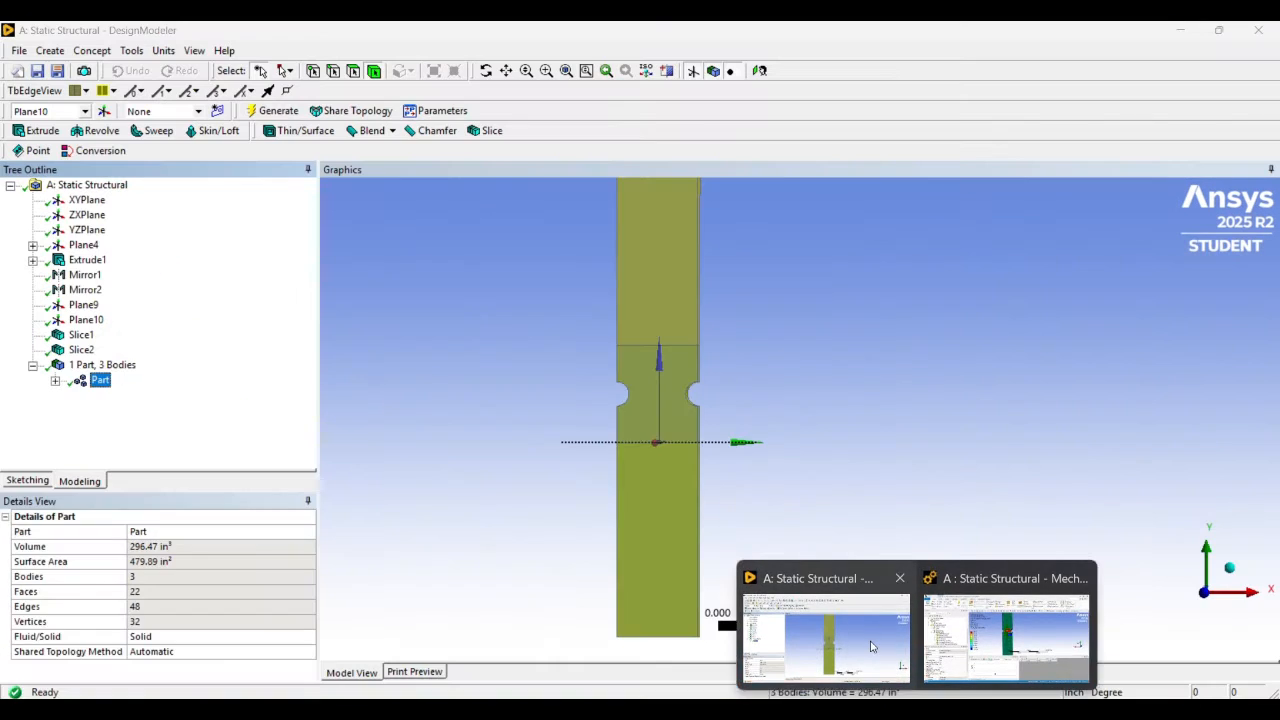
pyautogui.click(871, 647)
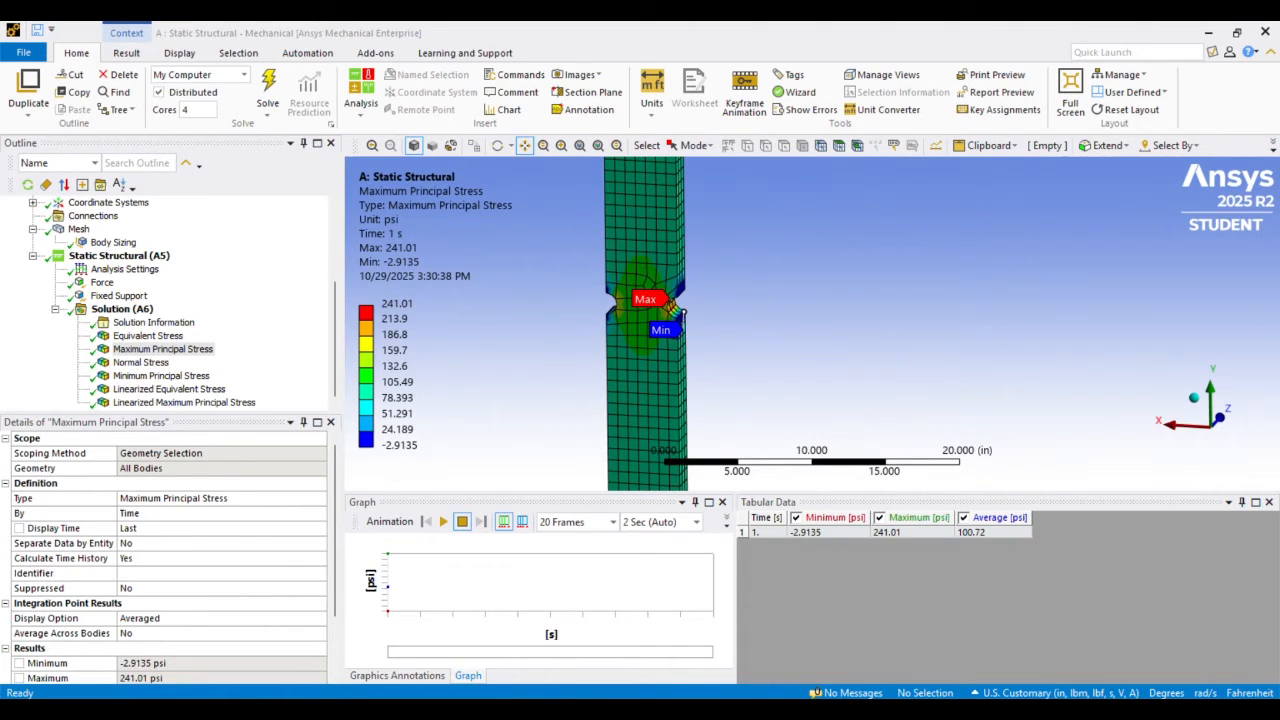
pyautogui.click(845, 640)
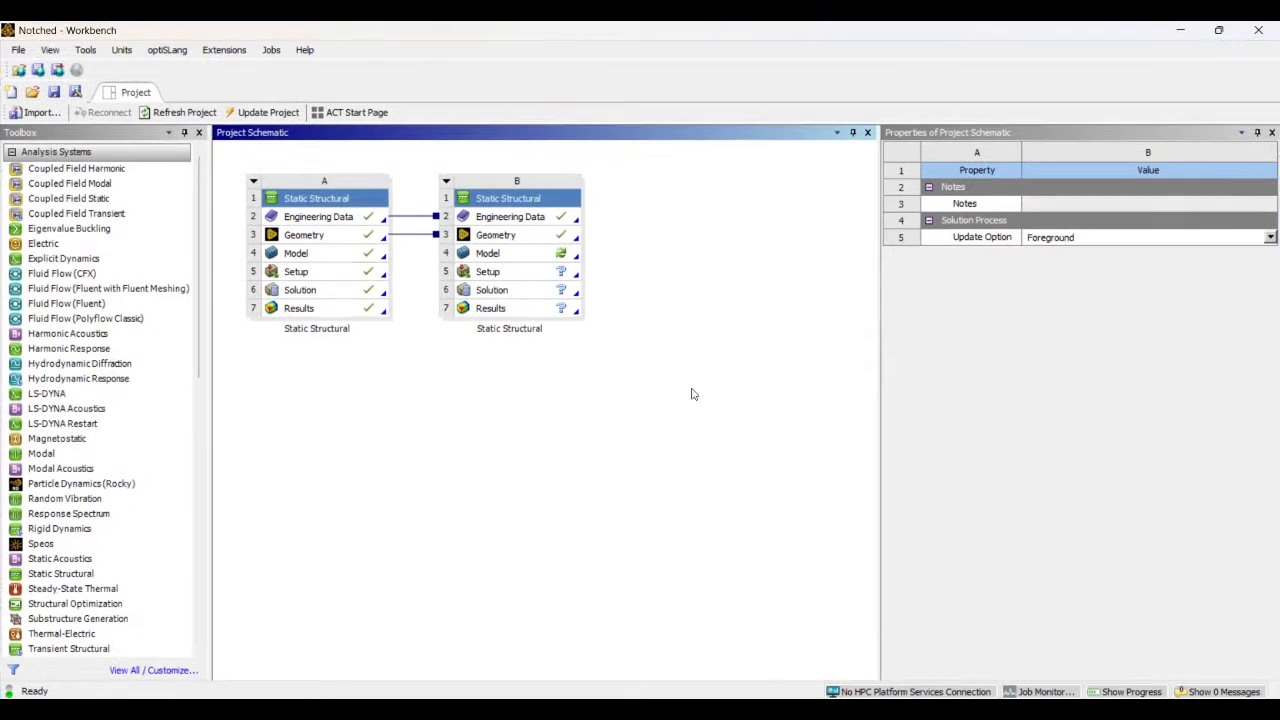
pyautogui.click(507, 240)
pyautogui.rightClick(507, 238)
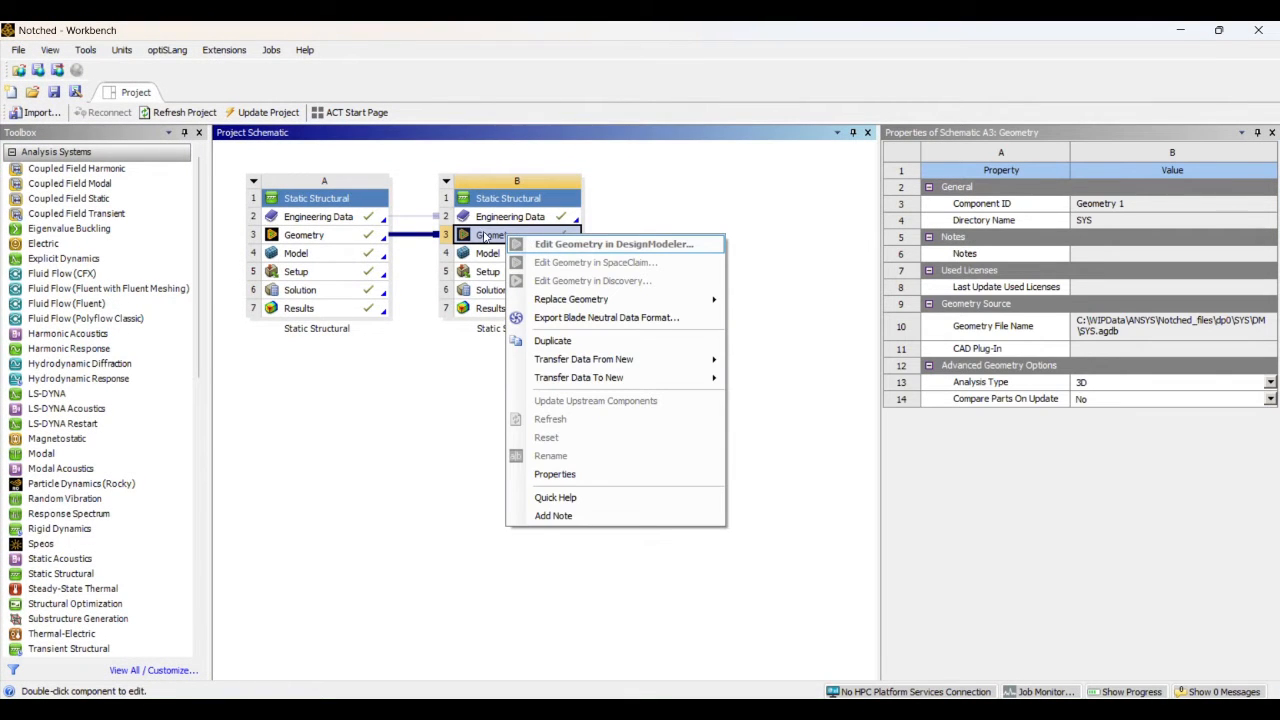
pyautogui.click(776, 232)
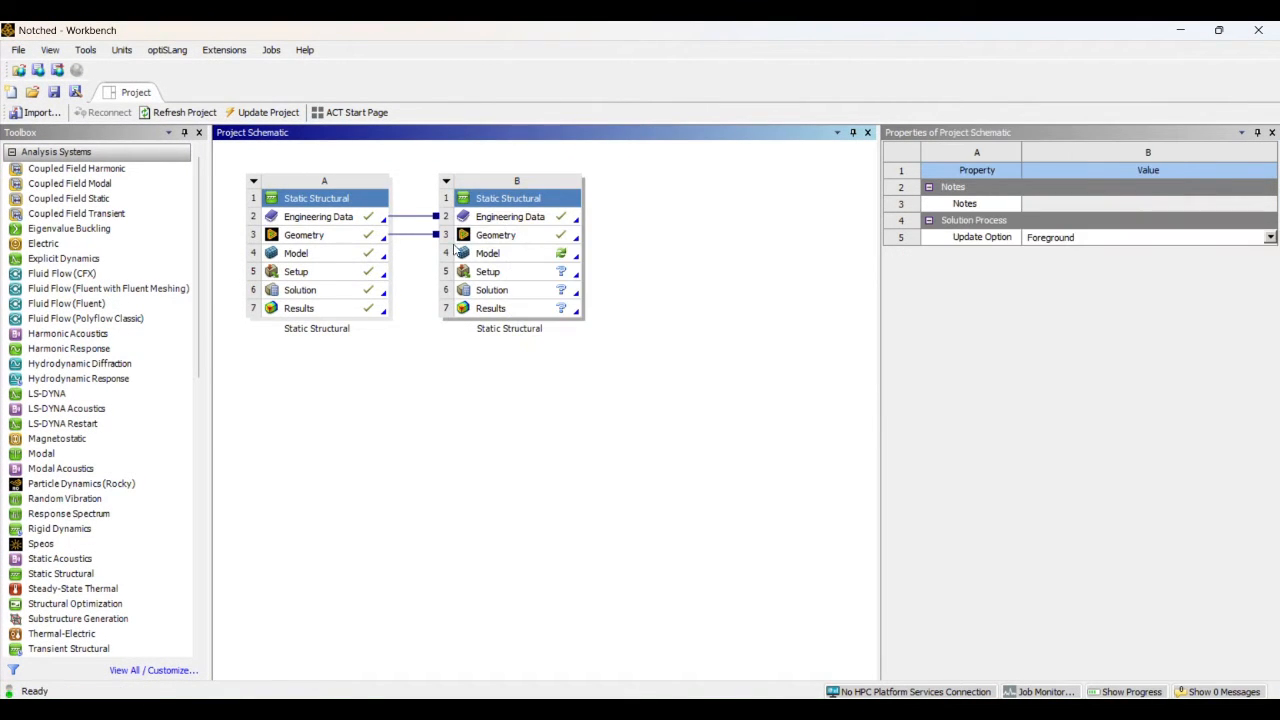
# Delete the share link between the Geometry cells A3 and B3
pyautogui.click(416, 238)
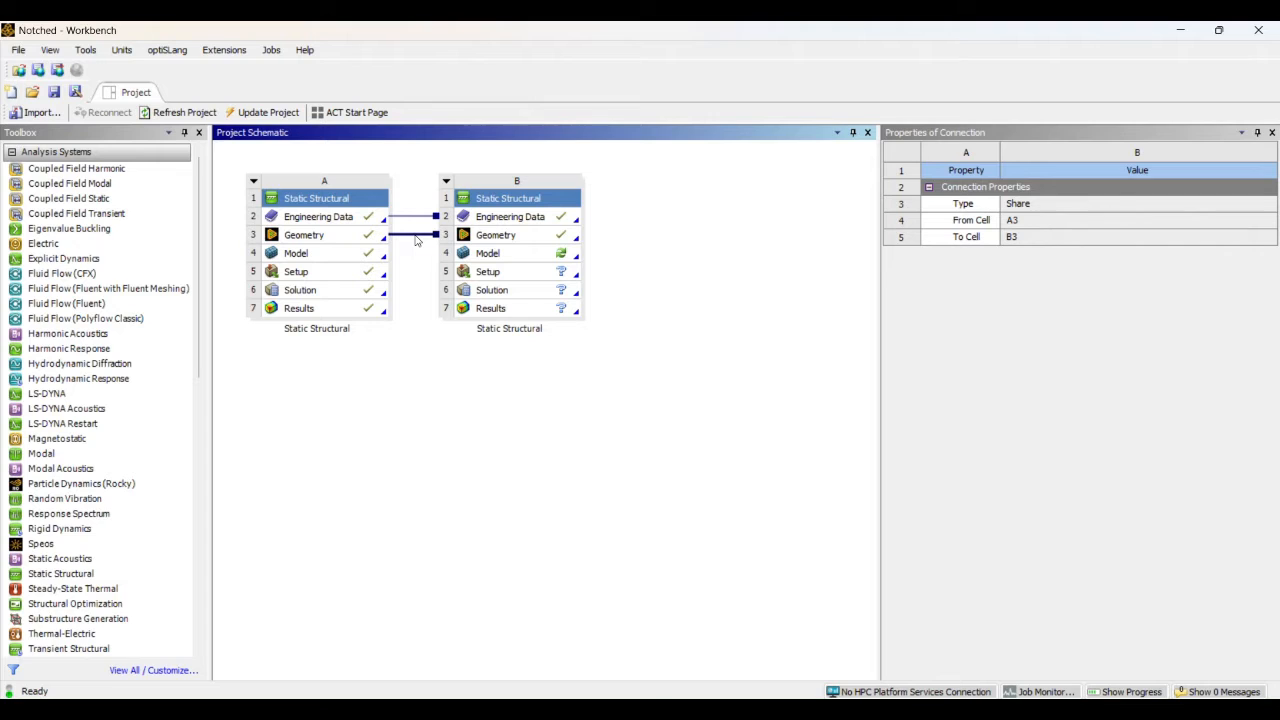
pyautogui.click(416, 272)
pyautogui.click(418, 240)
pyautogui.press('Delete')
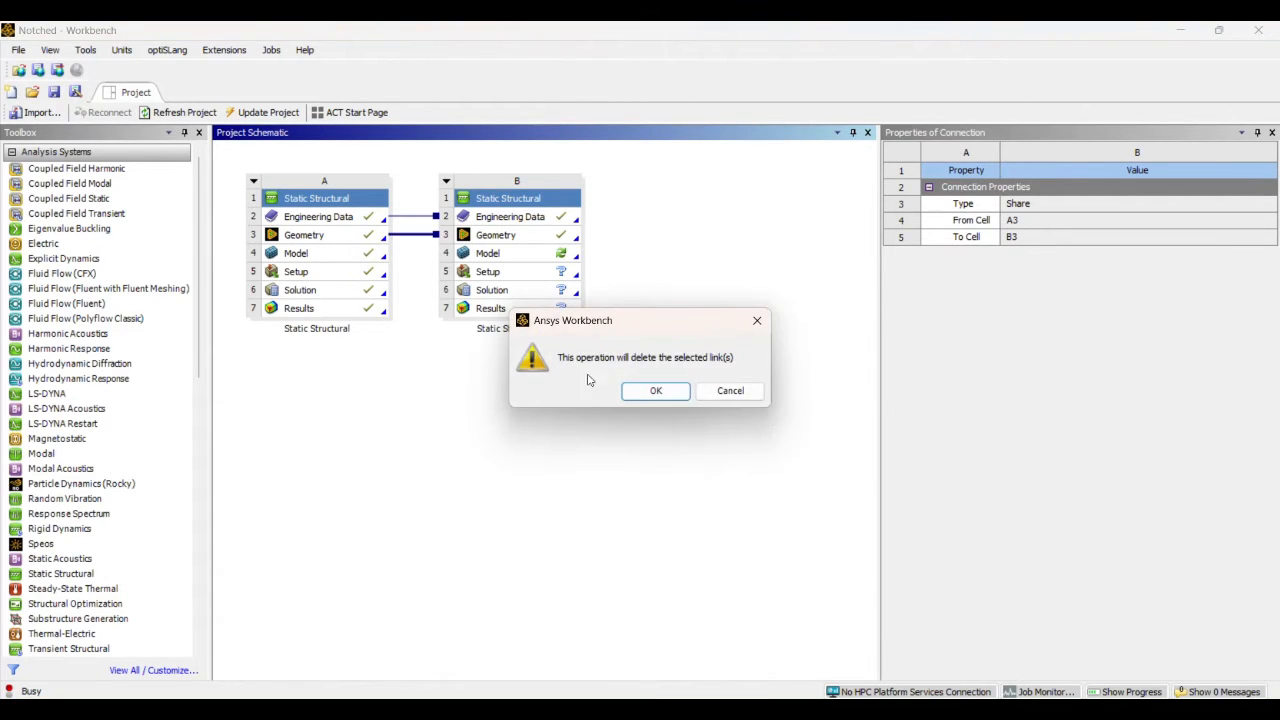
pyautogui.click(652, 391)
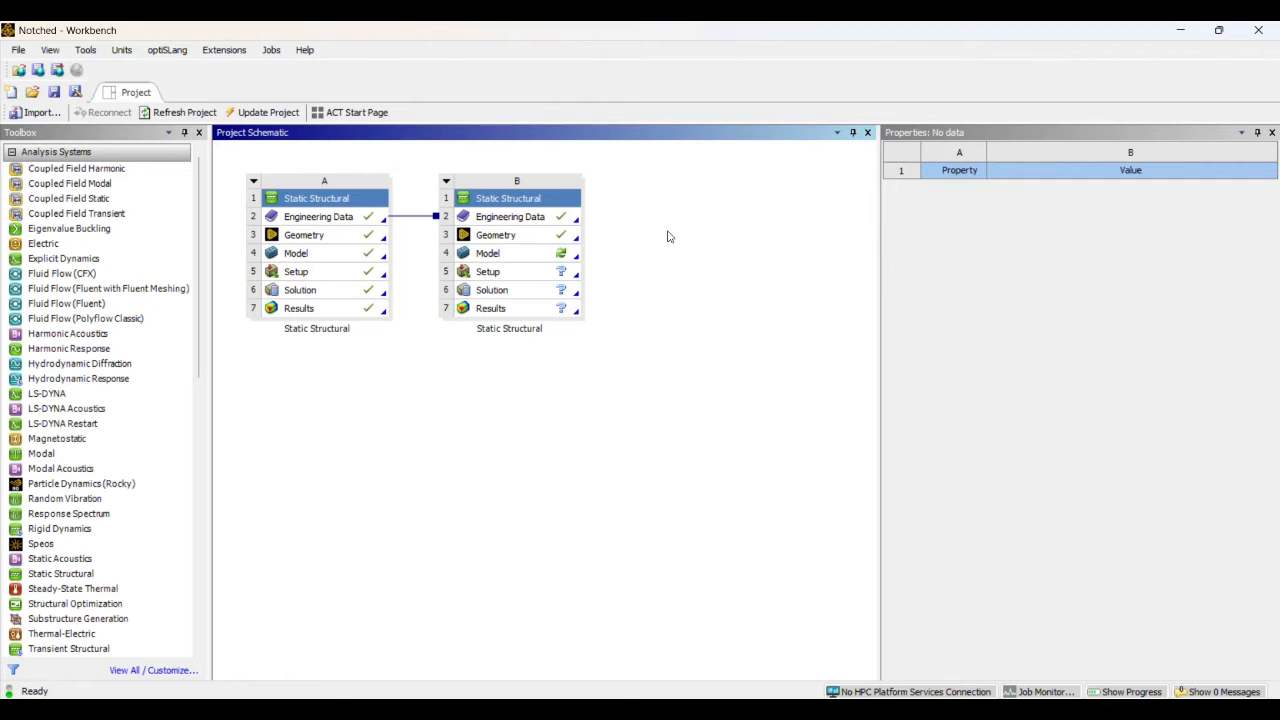
# Open system B's Geometry for editing in DesignModeler
pyautogui.click(538, 240)
pyautogui.rightClick(538, 240)
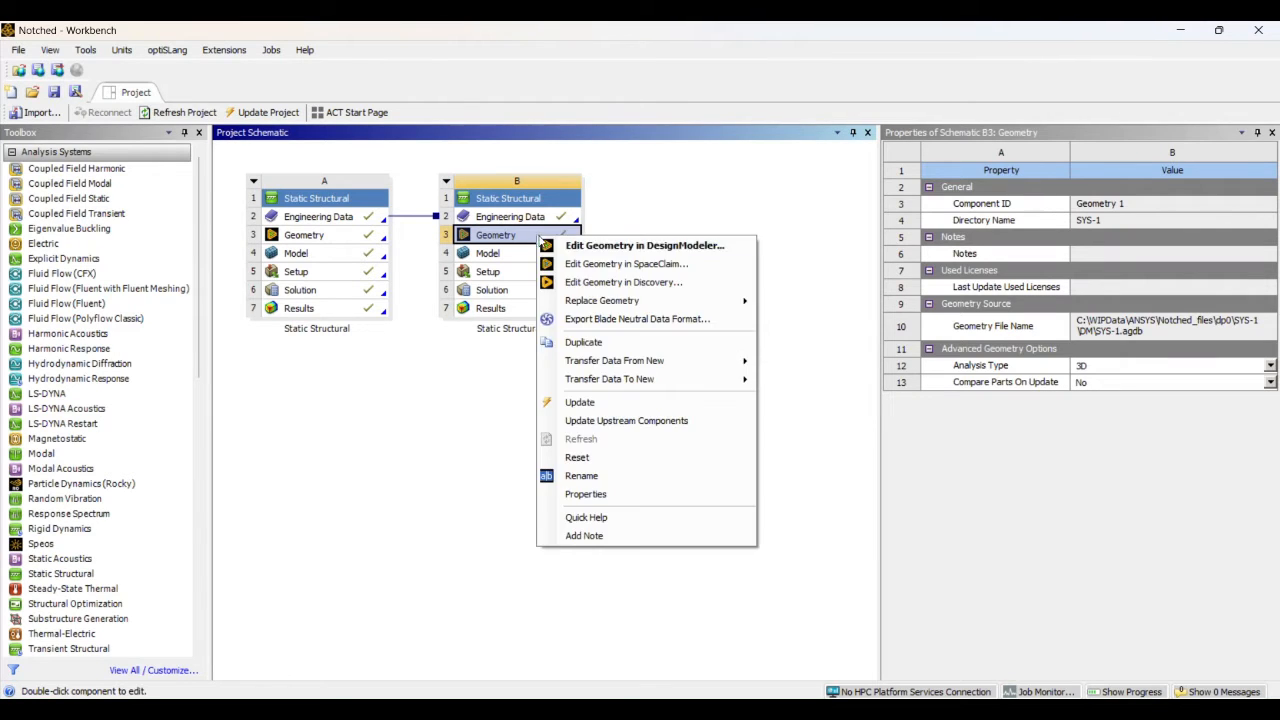
pyautogui.click(625, 246)
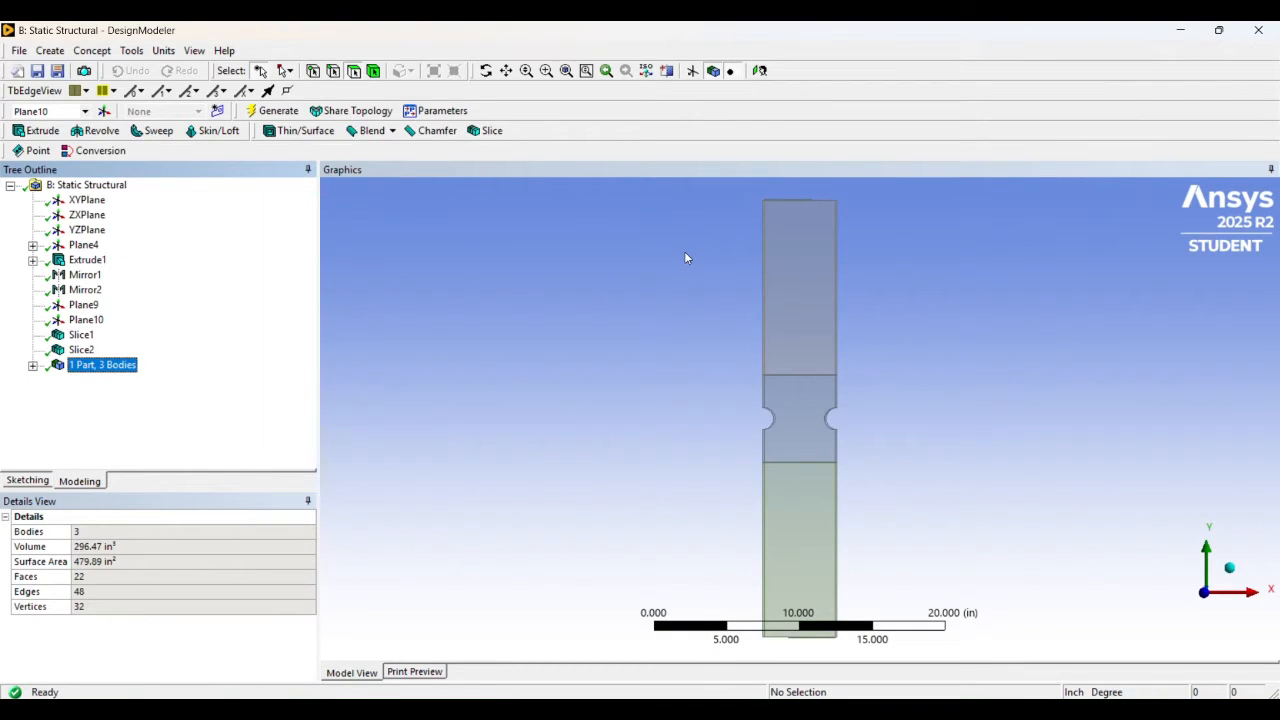
pyautogui.click(507, 71)
pyautogui.moveTo(814, 338); pyautogui.dragTo(696, 274)
pyautogui.scroll(2, 725, 294)
pyautogui.moveTo(696, 274); pyautogui.dragTo(711, 251, button='middle')
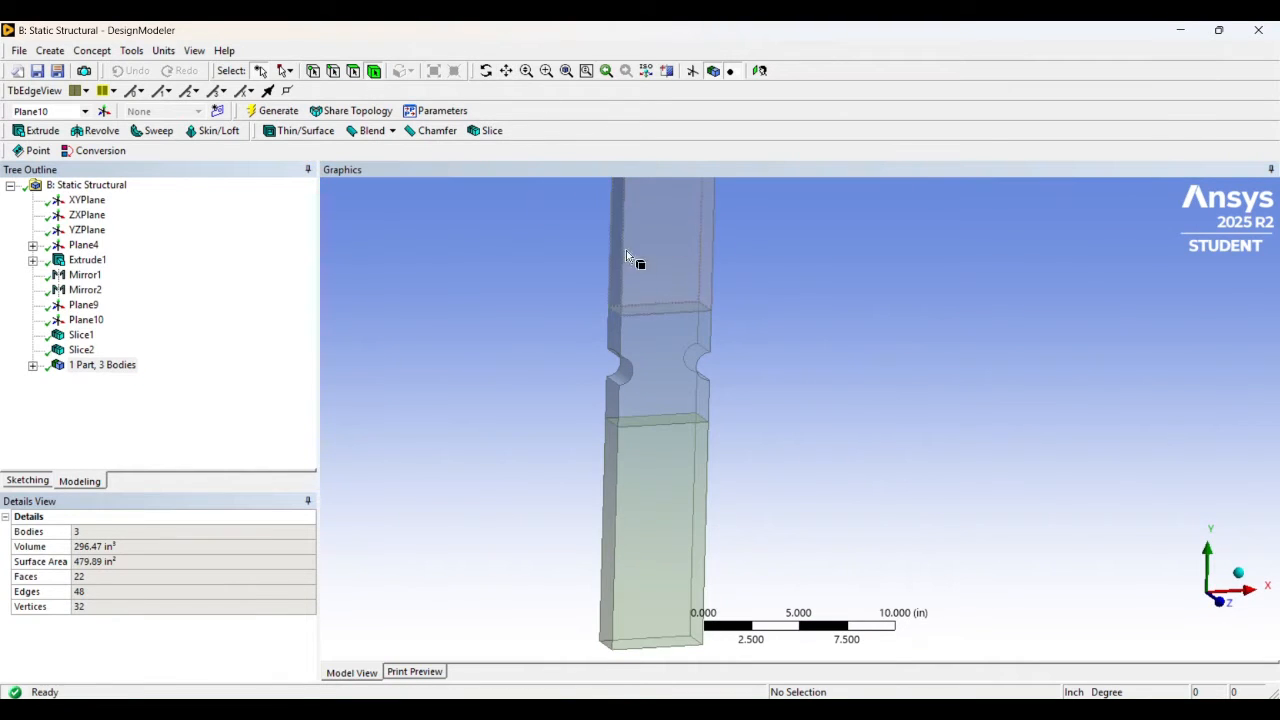
pyautogui.click(659, 261)
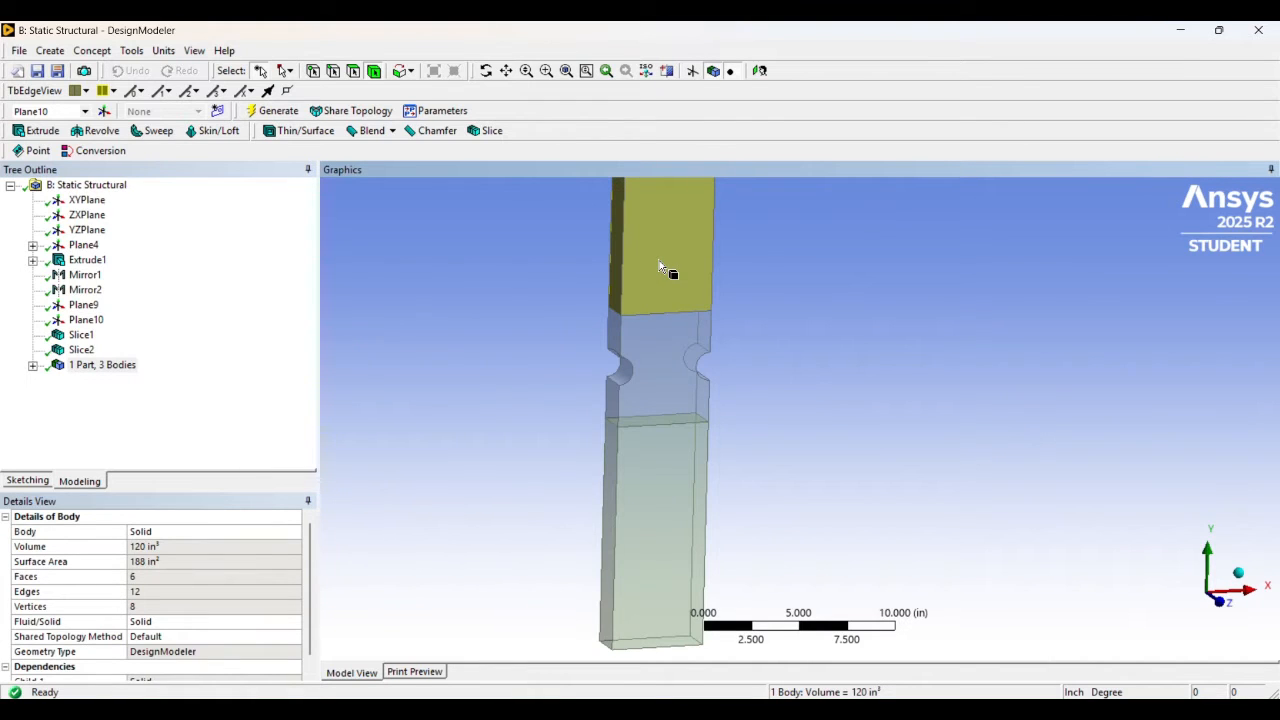
pyautogui.keyDown('ctrl'); pyautogui.click(646, 468); pyautogui.keyUp('ctrl')
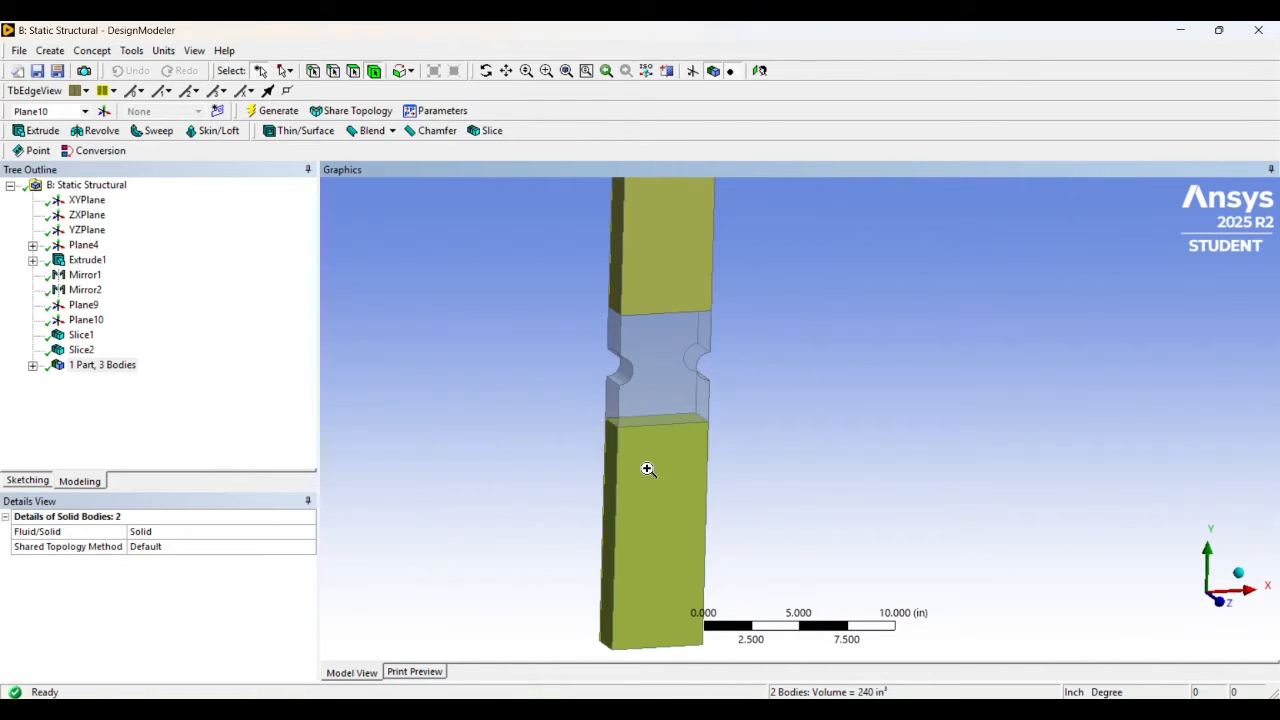
pyautogui.rightClick(647, 469)
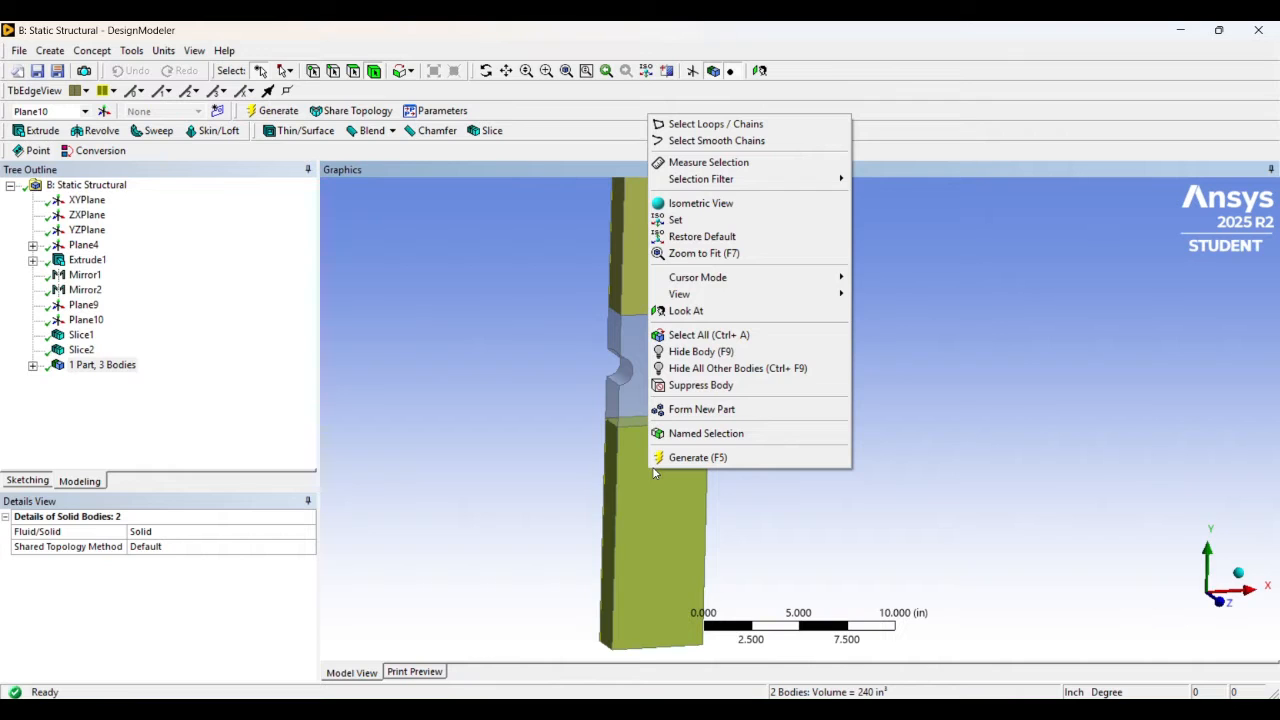
pyautogui.click(494, 323)
pyautogui.click(494, 323)
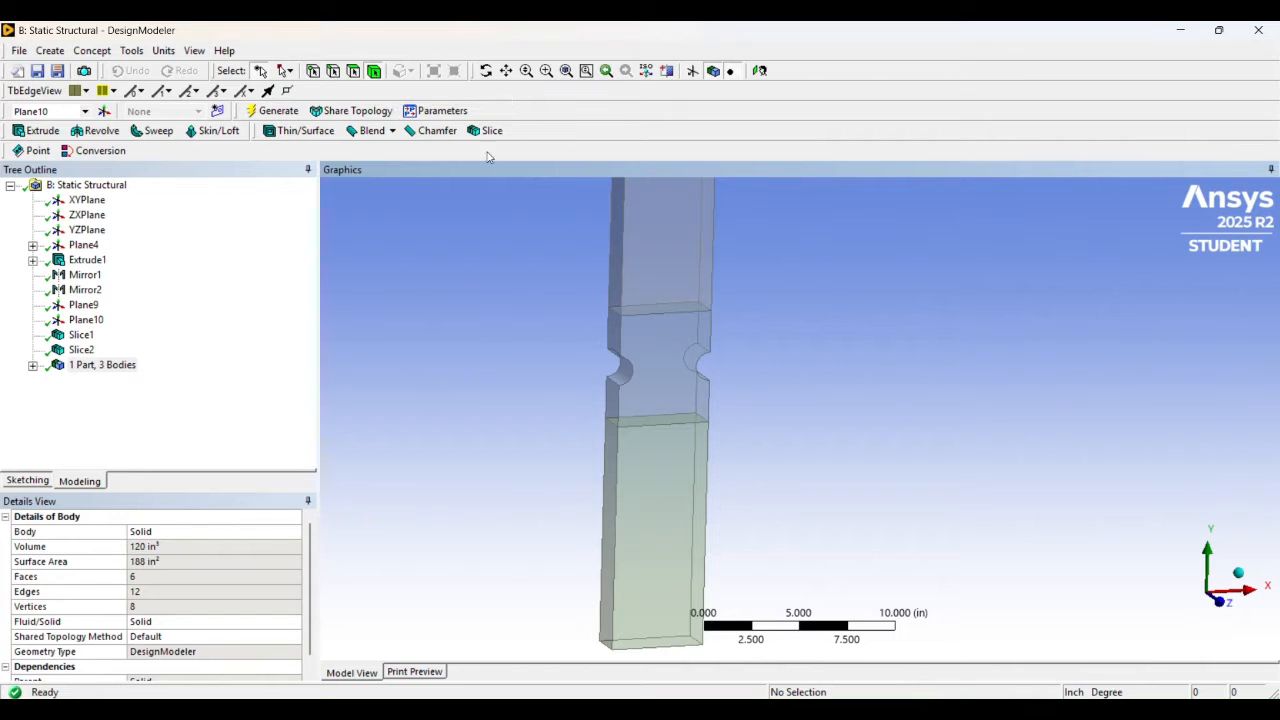
# Suppress the two solid bodies above and below the notched middle section, and return to the Workbench project
pyautogui.click(649, 249)
pyautogui.keyDown('ctrl'); pyautogui.click(649, 483); pyautogui.keyUp('ctrl')
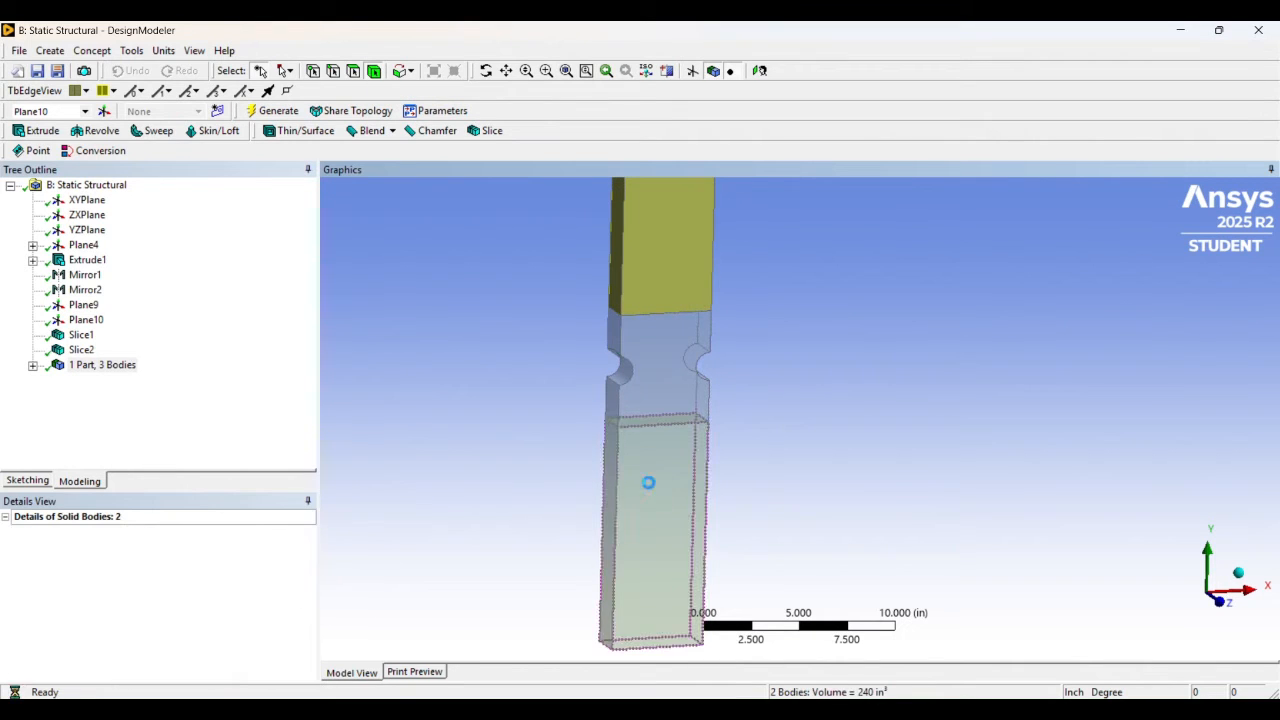
pyautogui.rightClick(651, 483)
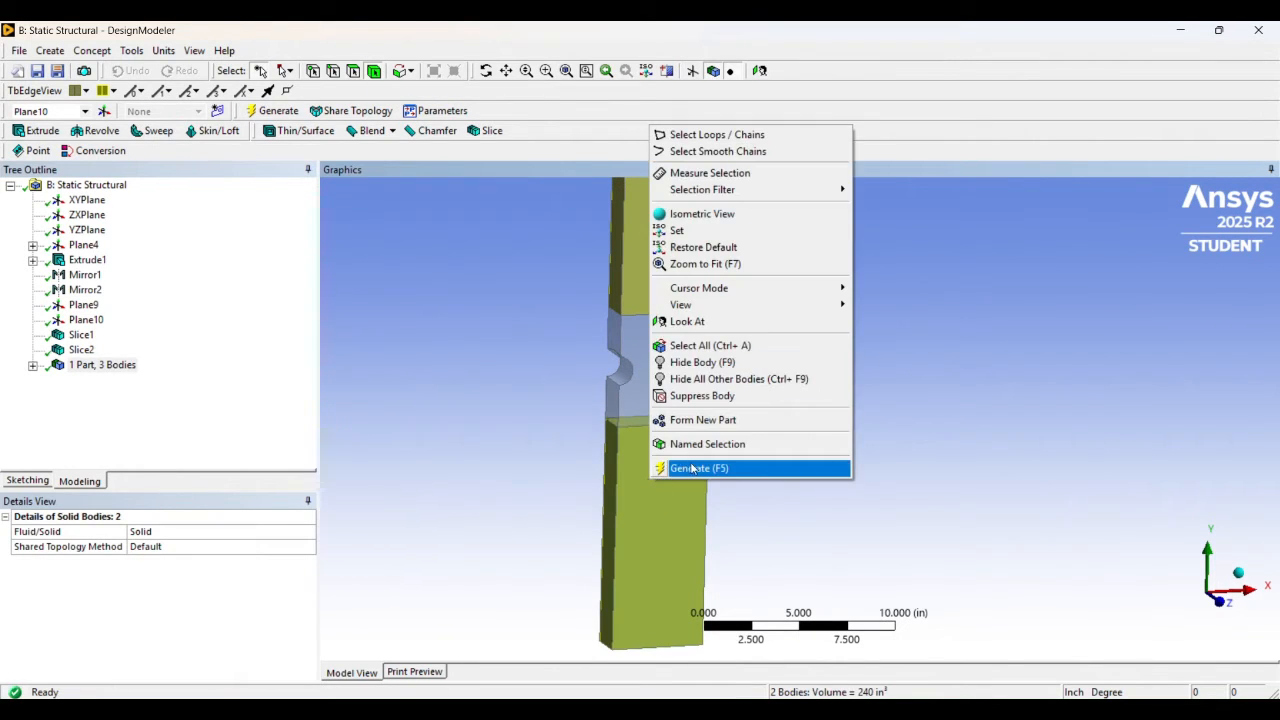
pyautogui.click(705, 396)
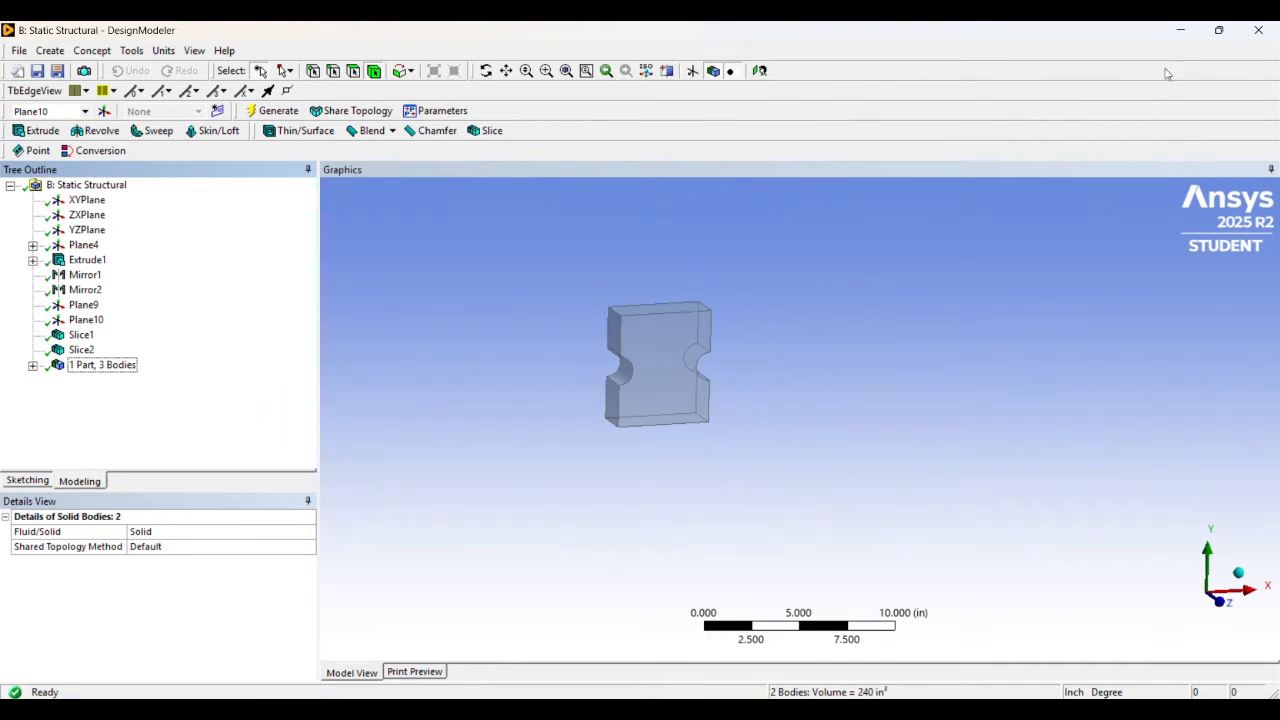
pyautogui.click(1180, 34)
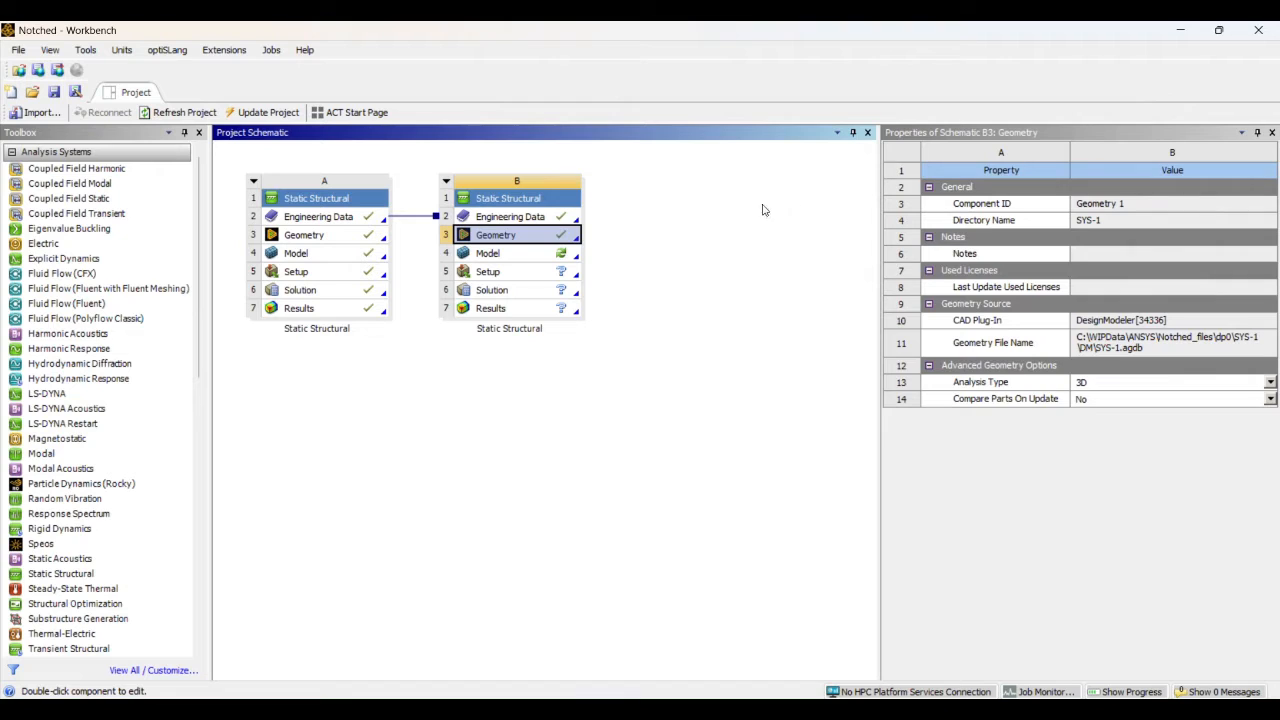
# Link system A's Solution cell to system B's Setup cell to transfer results for submodeling
pyautogui.click(727, 209)
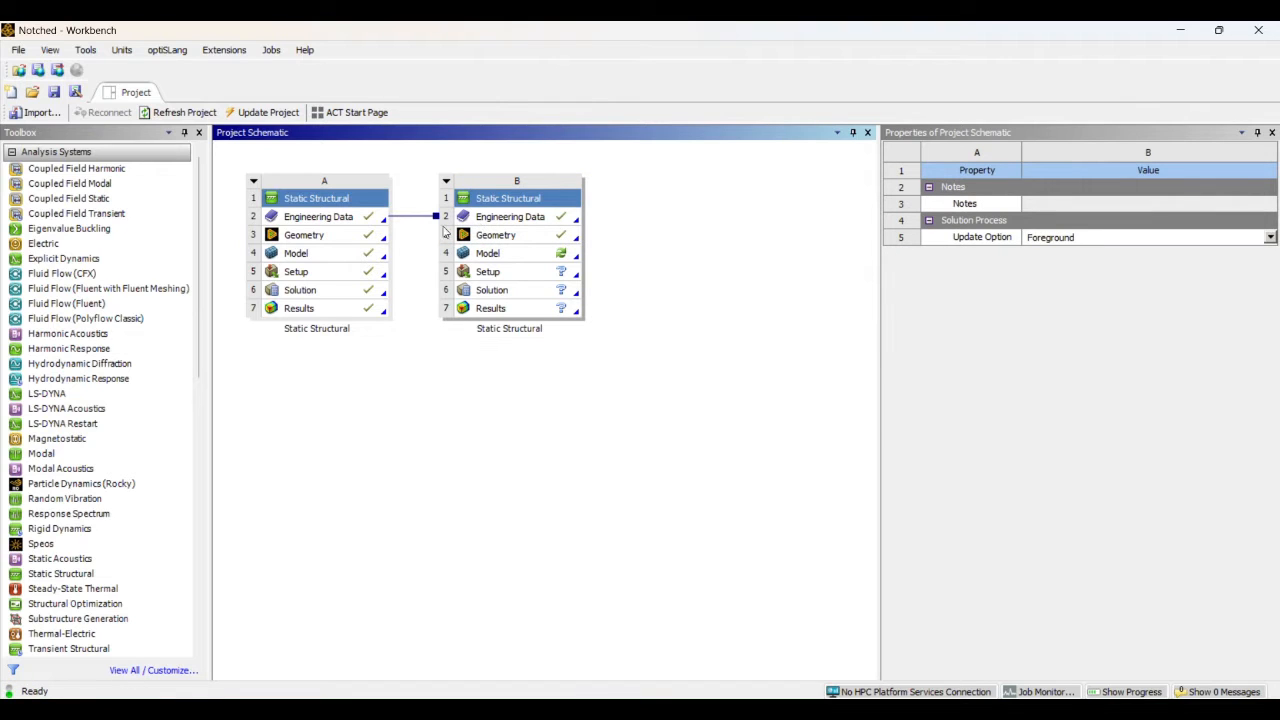
pyautogui.click(328, 312)
pyautogui.moveTo(328, 313); pyautogui.dragTo(412, 264)
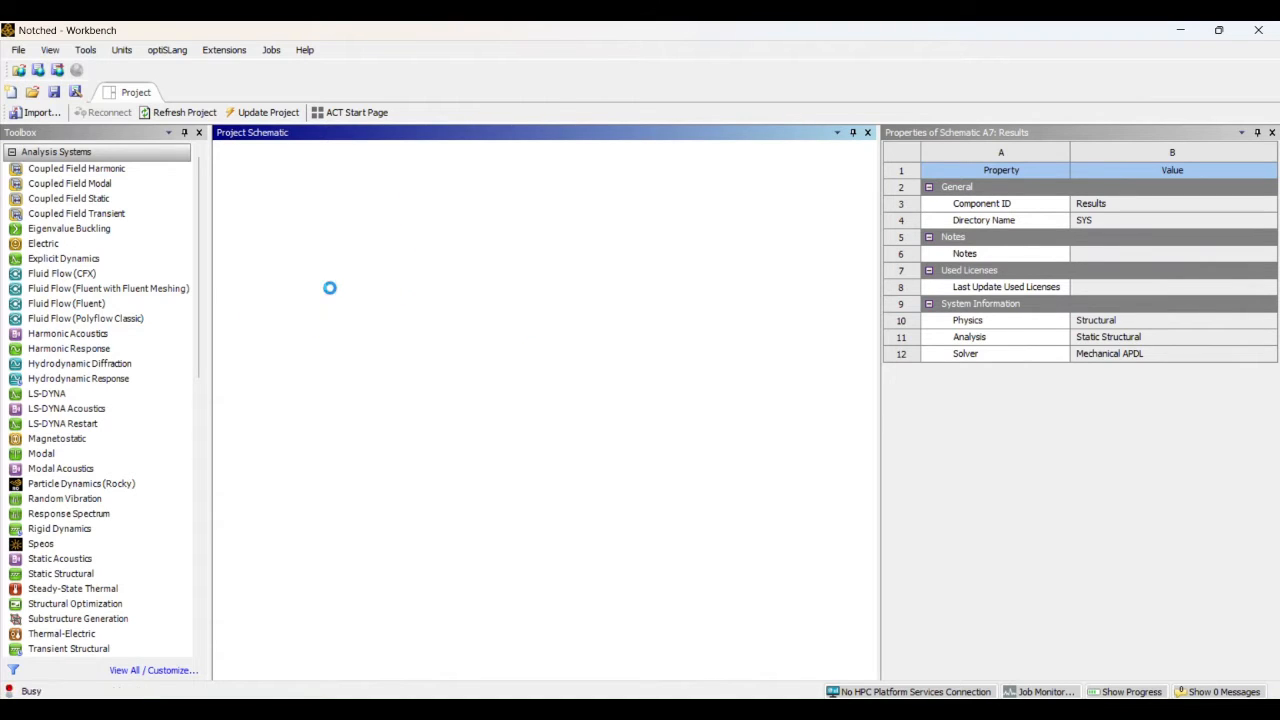
pyautogui.moveTo(329, 288); pyautogui.dragTo(500, 279)
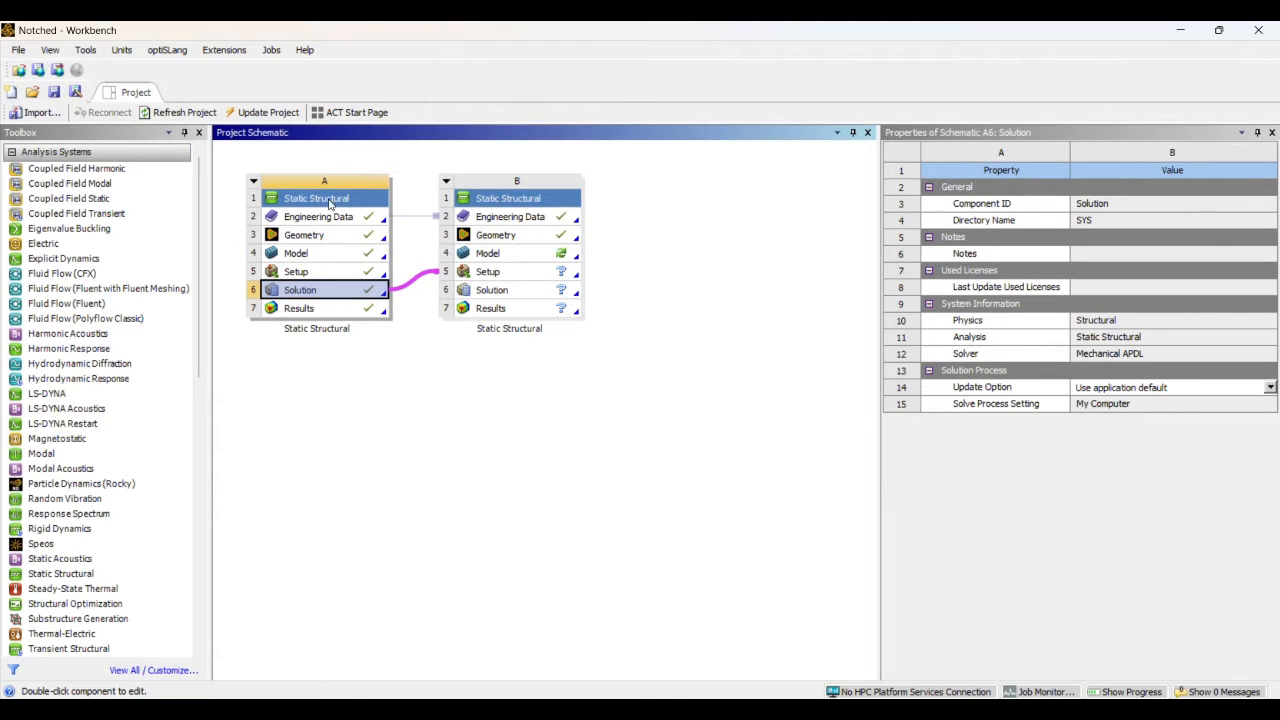
# Open system B's Model for editing in Mechanical
pyautogui.click(495, 254)
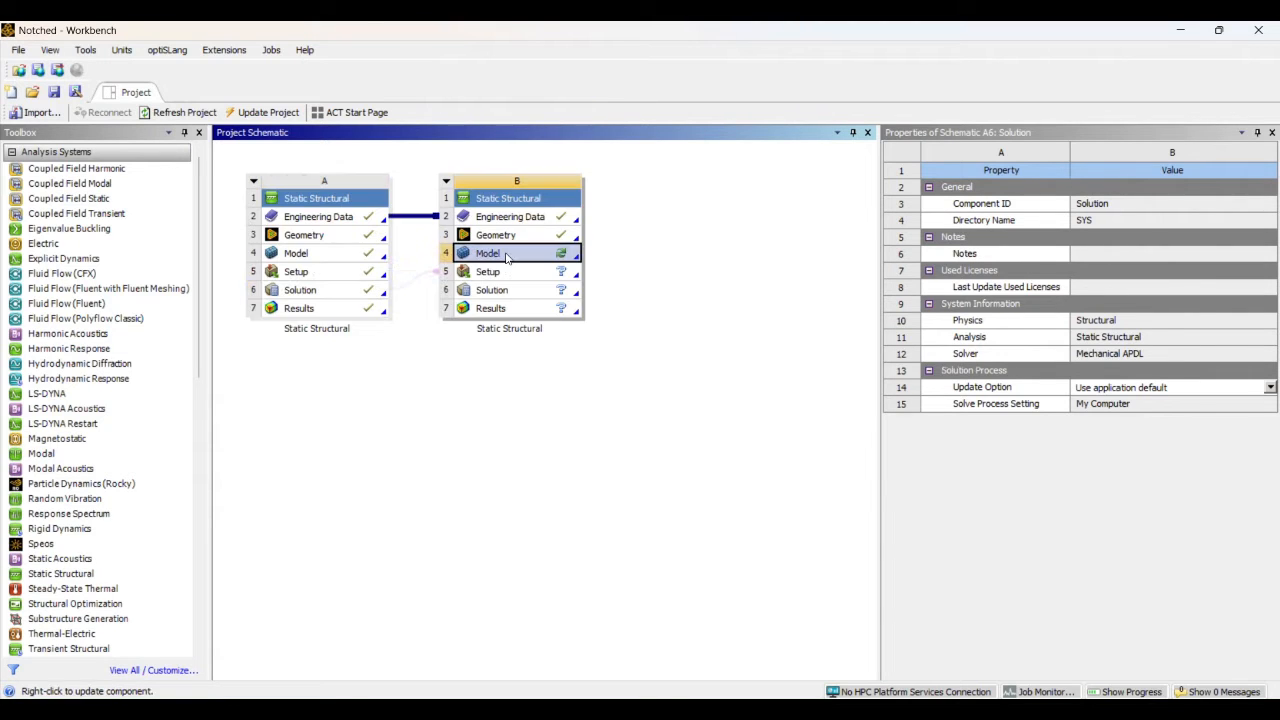
pyautogui.rightClick(507, 255)
pyautogui.click(545, 265)
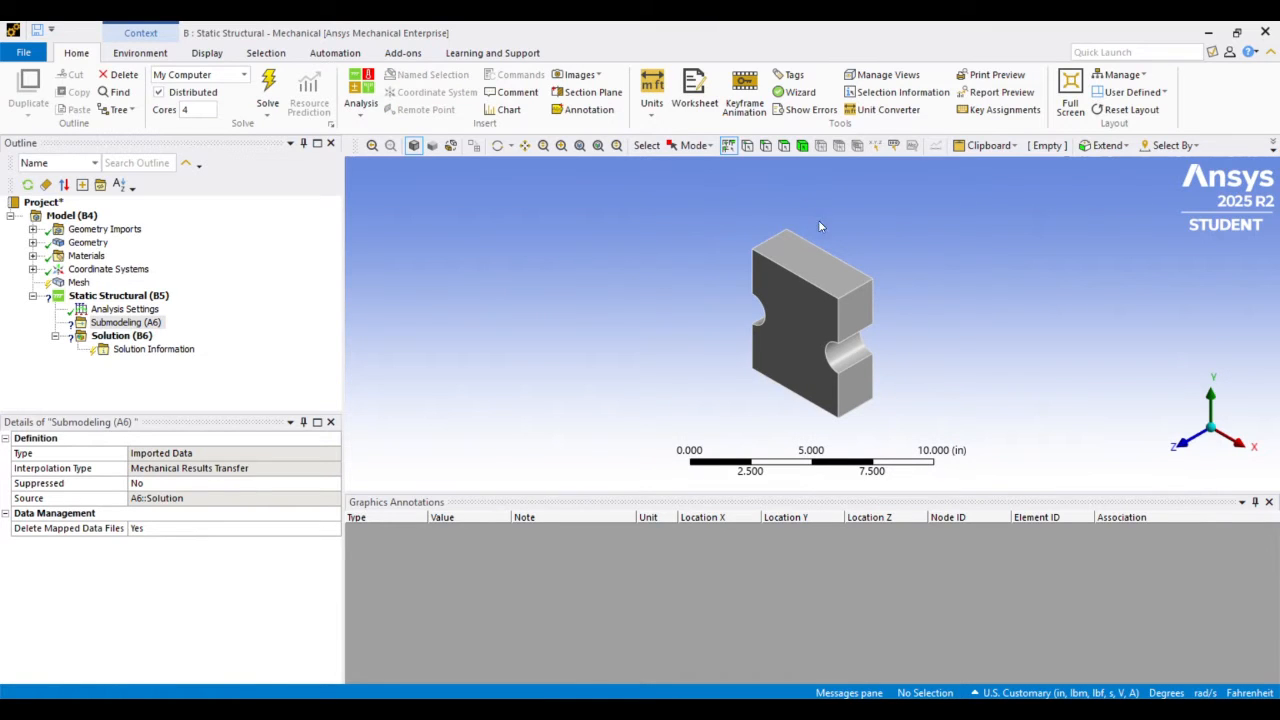
# Examine the notched submodel and the details of its solid body under Geometry
pyautogui.moveTo(819, 221); pyautogui.dragTo(963, 202, button='middle')
pyautogui.scroll(3, 843, 249)
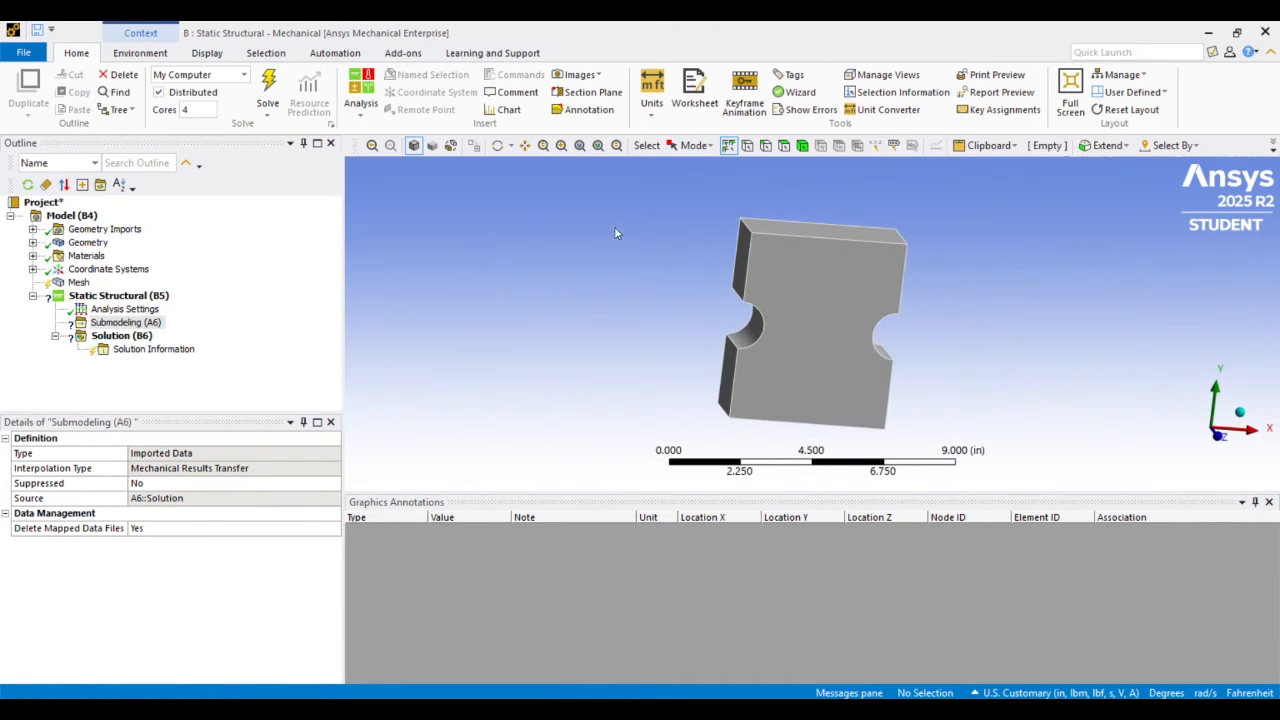
pyautogui.moveTo(616, 233); pyautogui.dragTo(647, 238, button='middle')
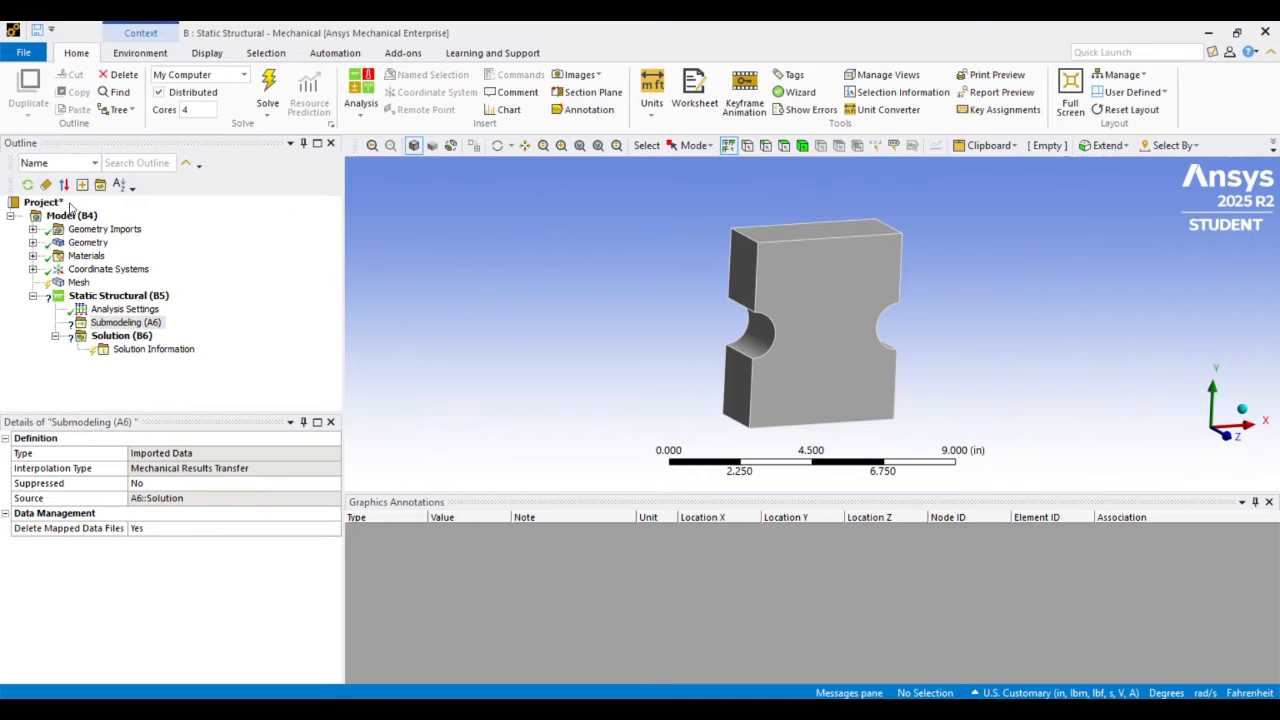
pyautogui.click(33, 242)
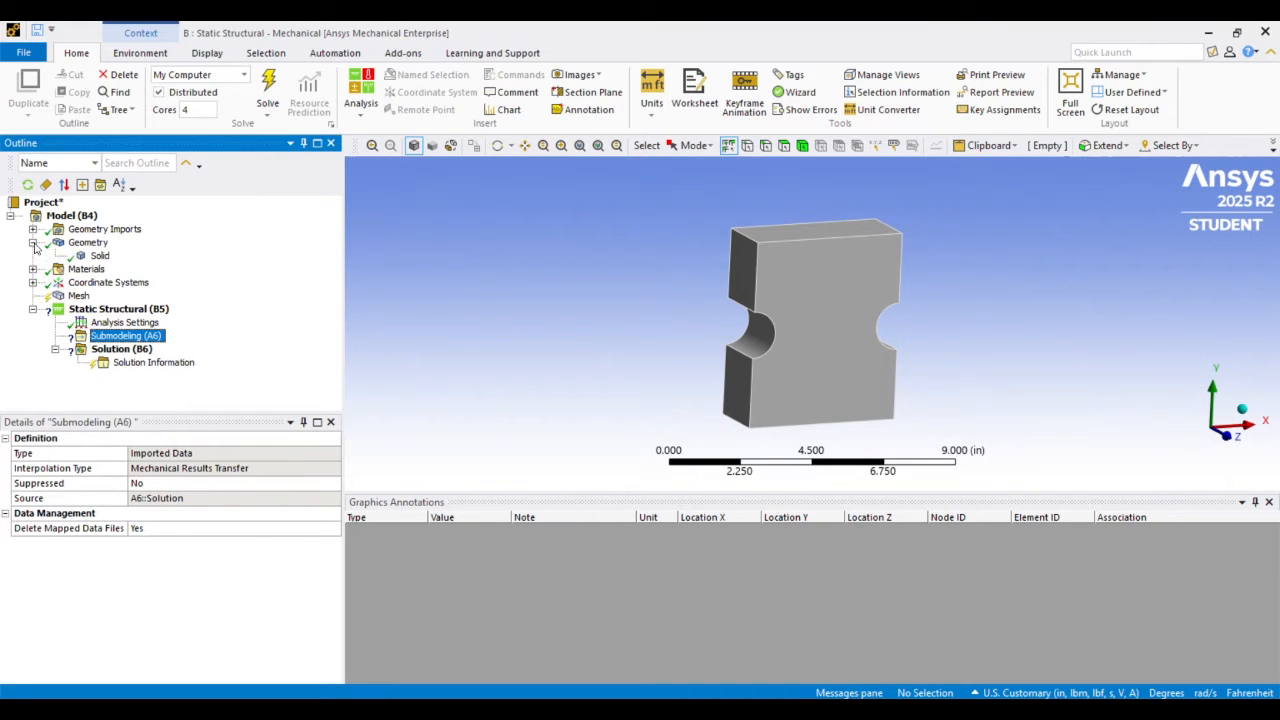
pyautogui.click(100, 256)
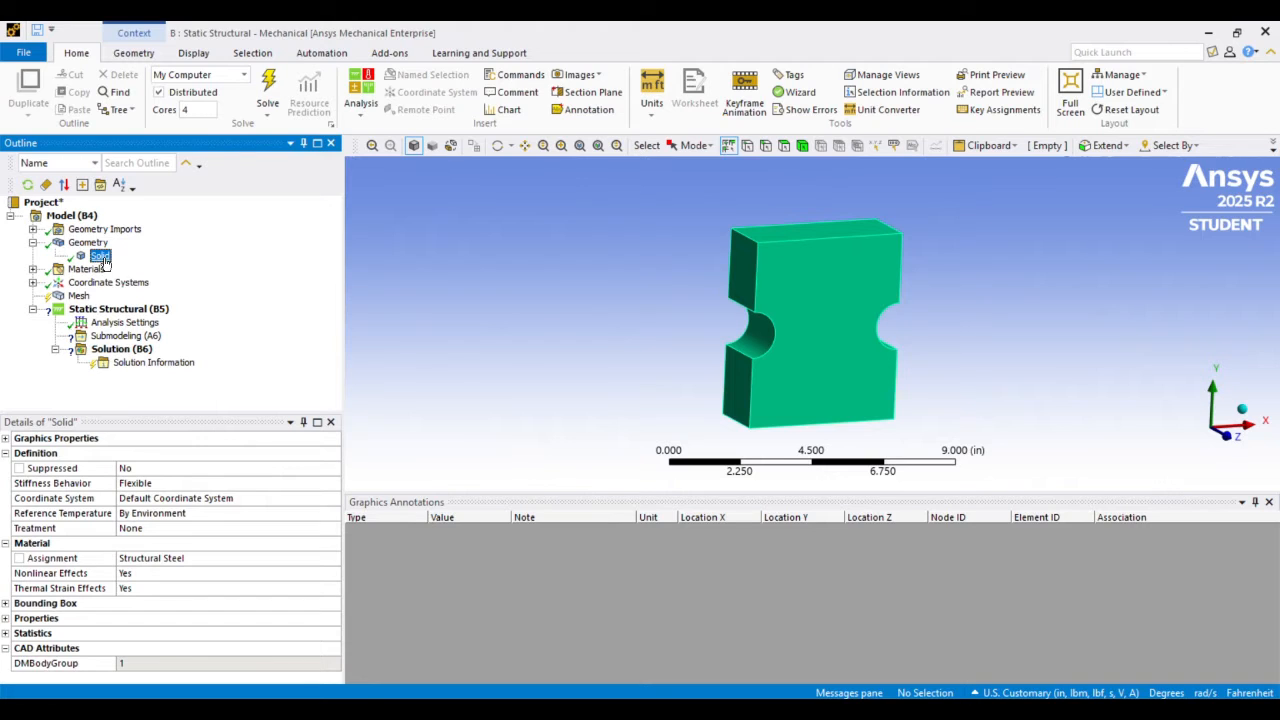
# Assign Aluminum Alloy to the notched solid body and check the available materials
pyautogui.click(252, 561)
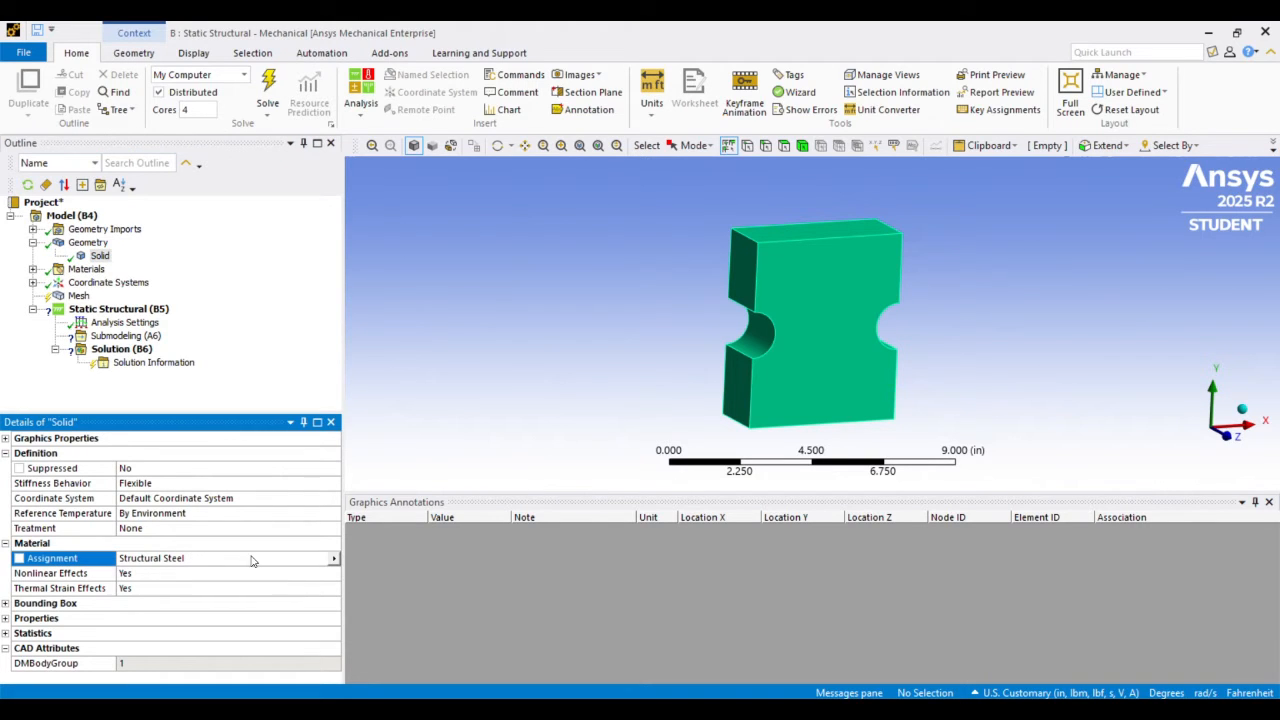
pyautogui.click(336, 558)
pyautogui.click(411, 370)
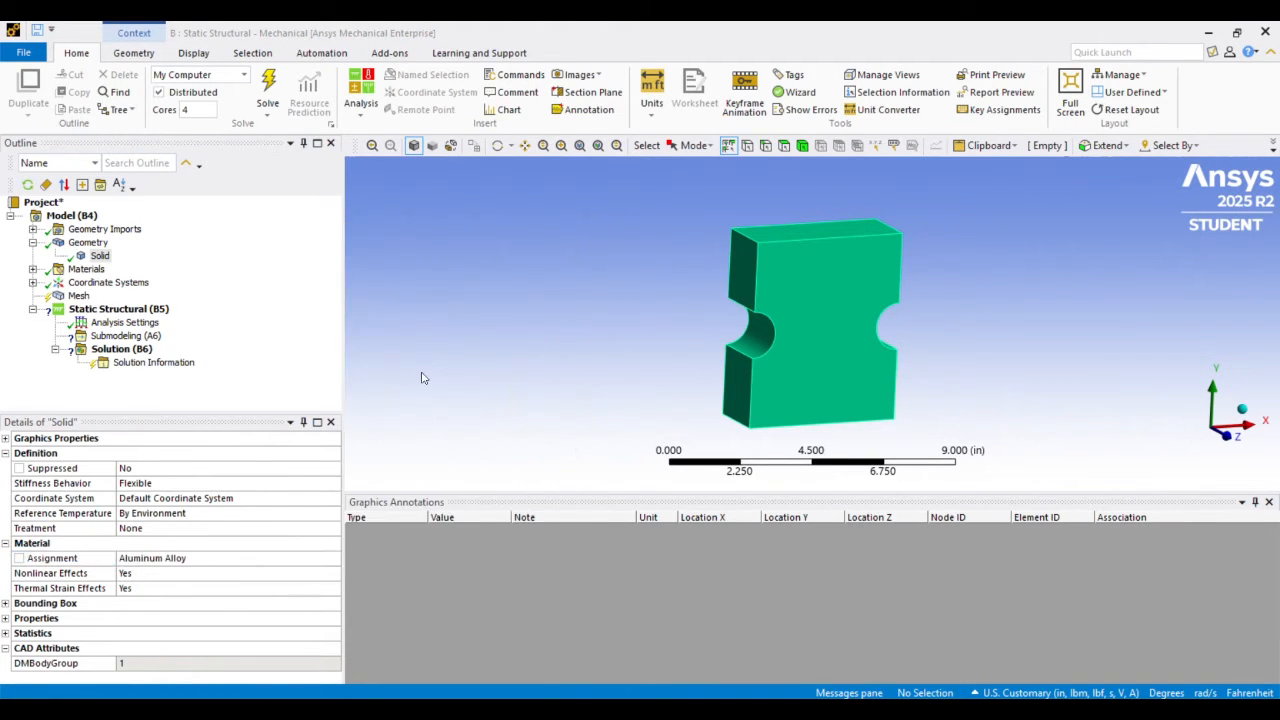
pyautogui.click(99, 257)
pyautogui.click(97, 269)
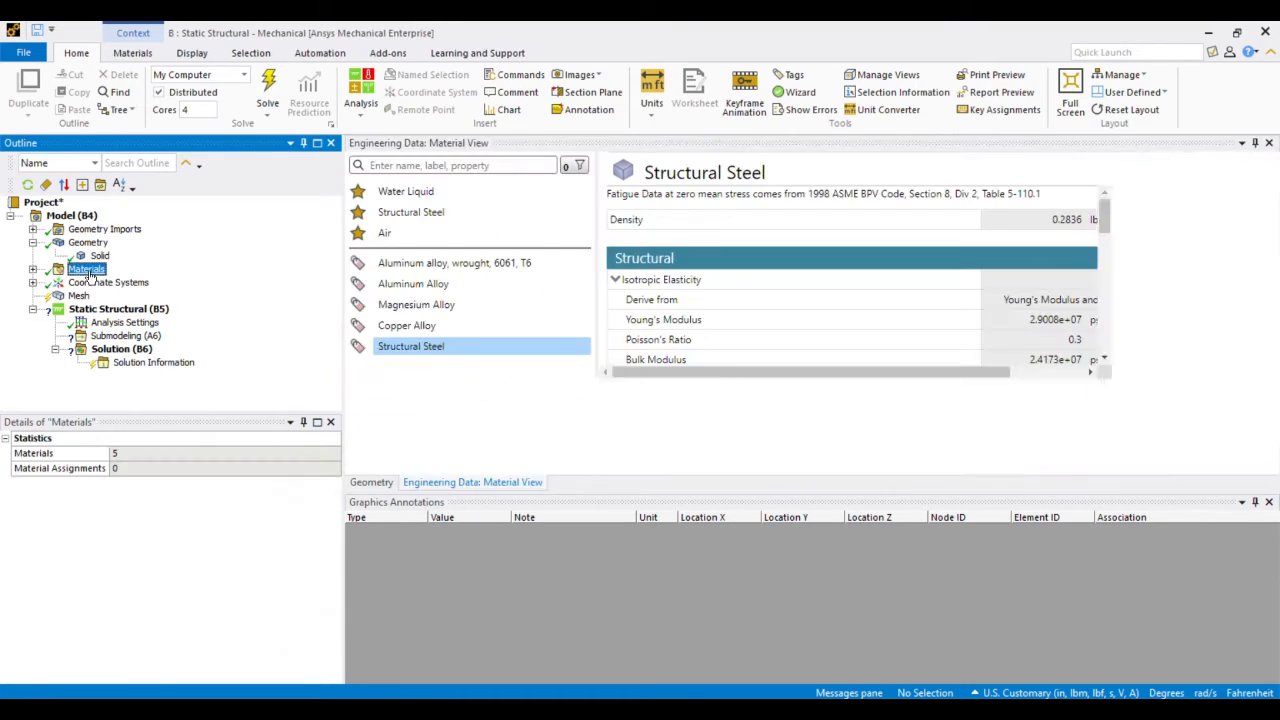
pyautogui.press('Up')
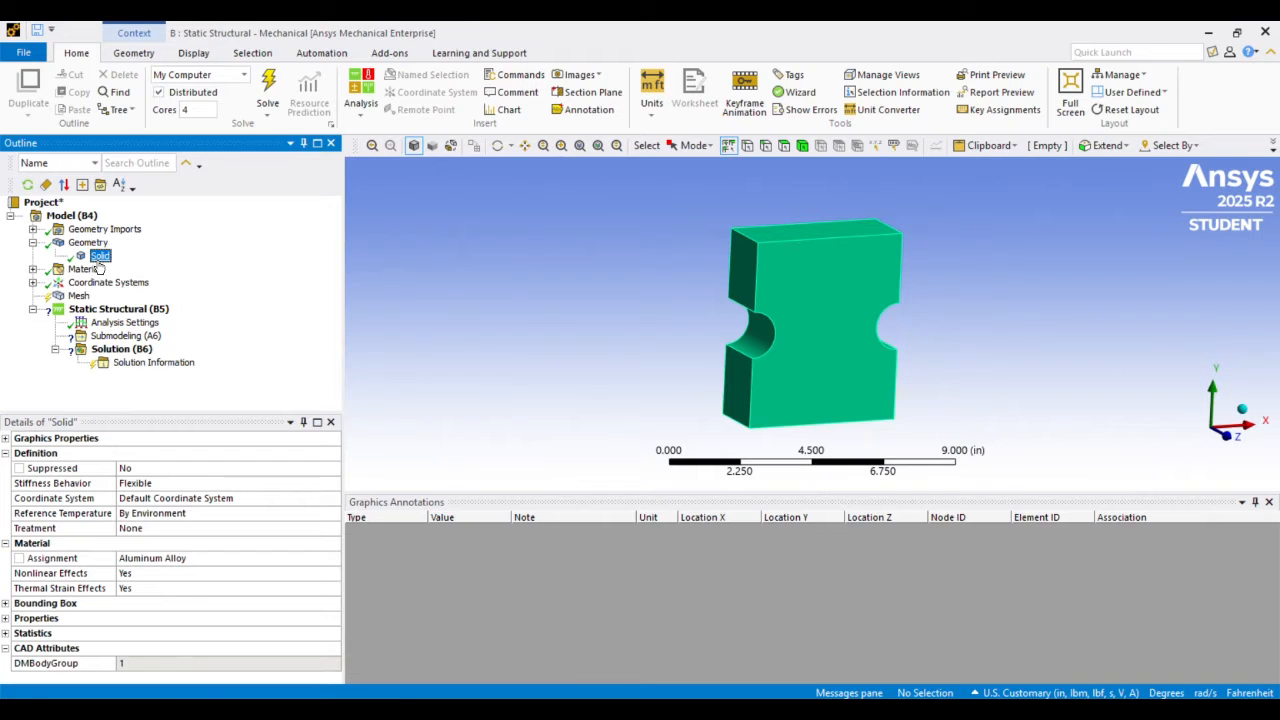
# Insert a mesh sizing control on the notched solid body with an element size of 0.1 in
pyautogui.click(79, 297)
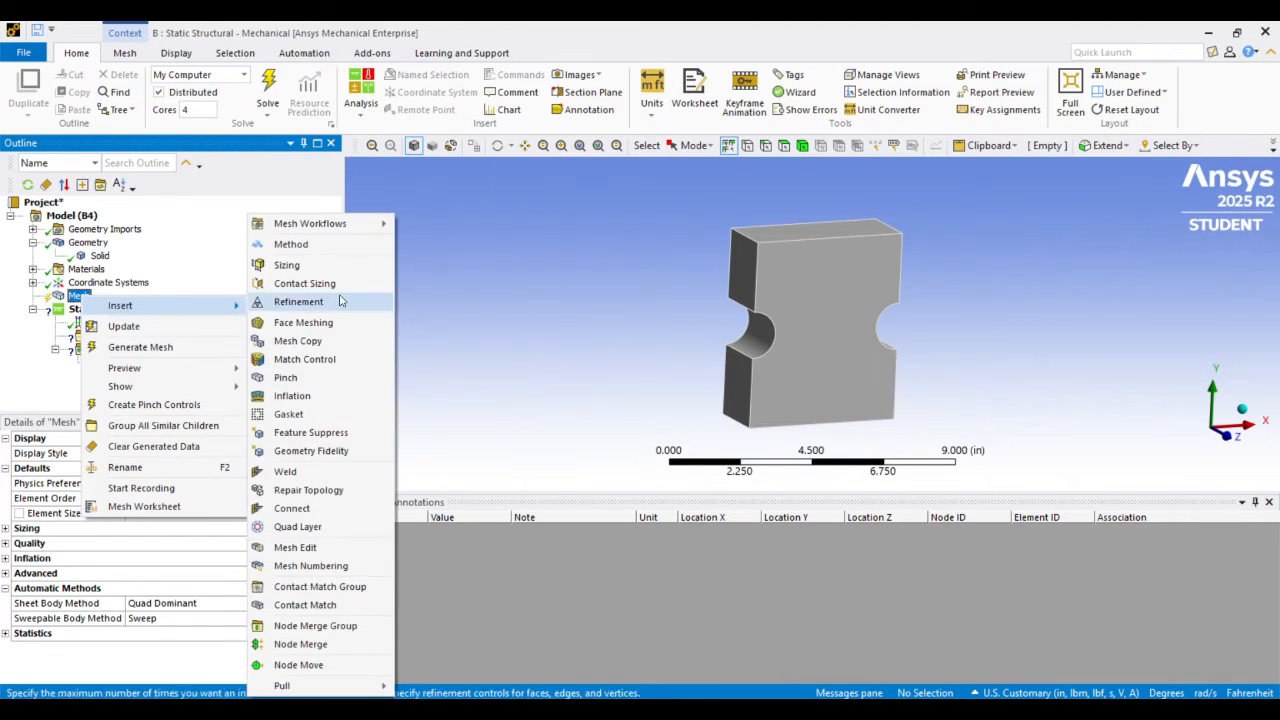
pyautogui.click(290, 265)
pyautogui.click(802, 145)
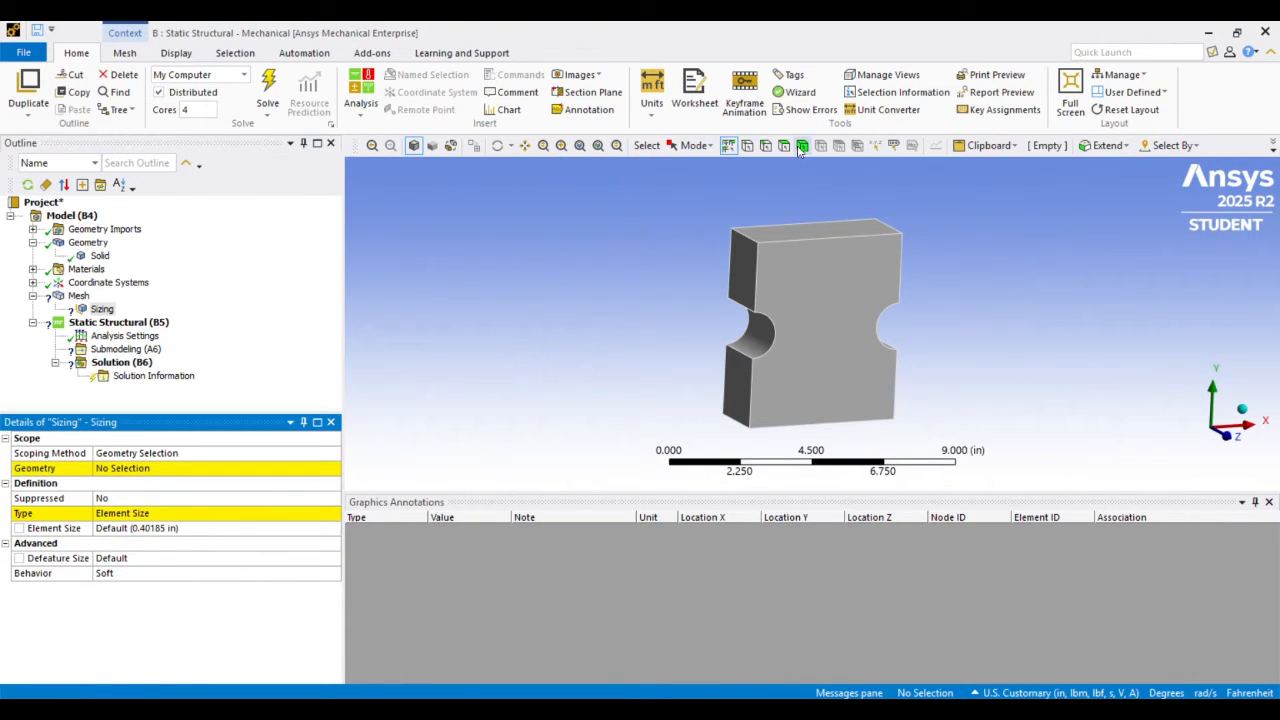
pyautogui.click(824, 290)
pyautogui.click(147, 469)
pyautogui.click(149, 468)
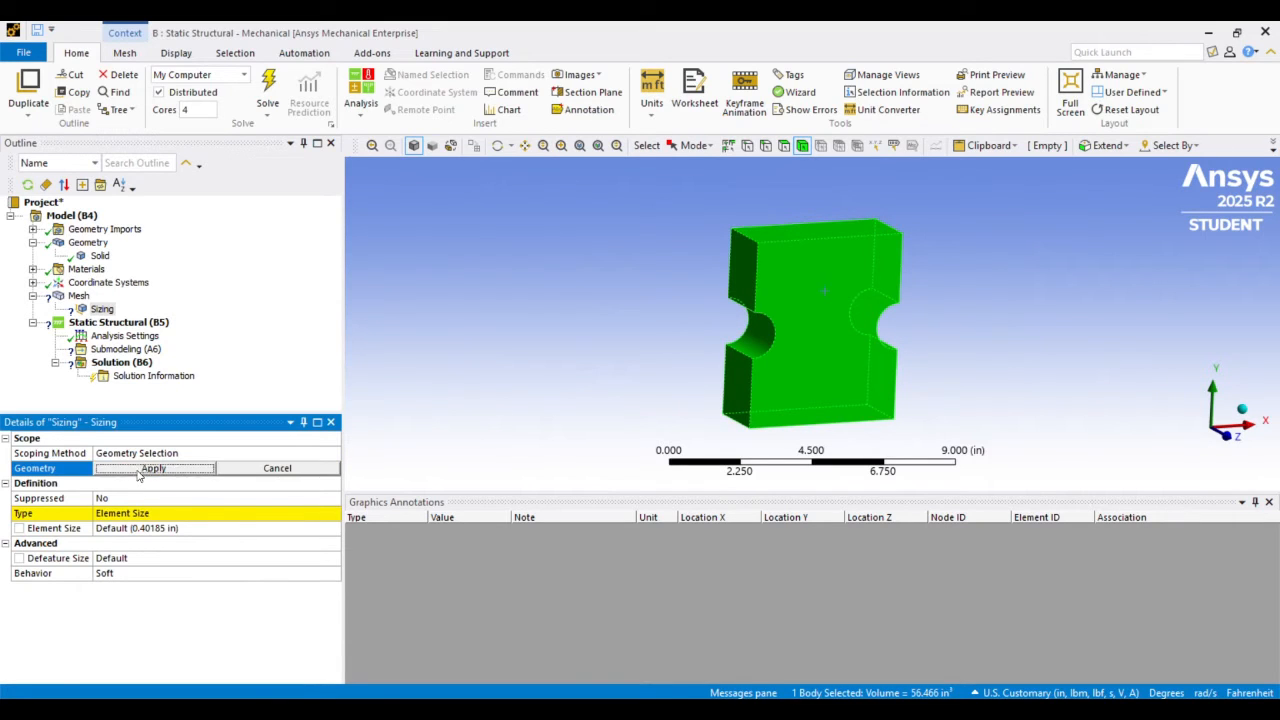
pyautogui.click(145, 528)
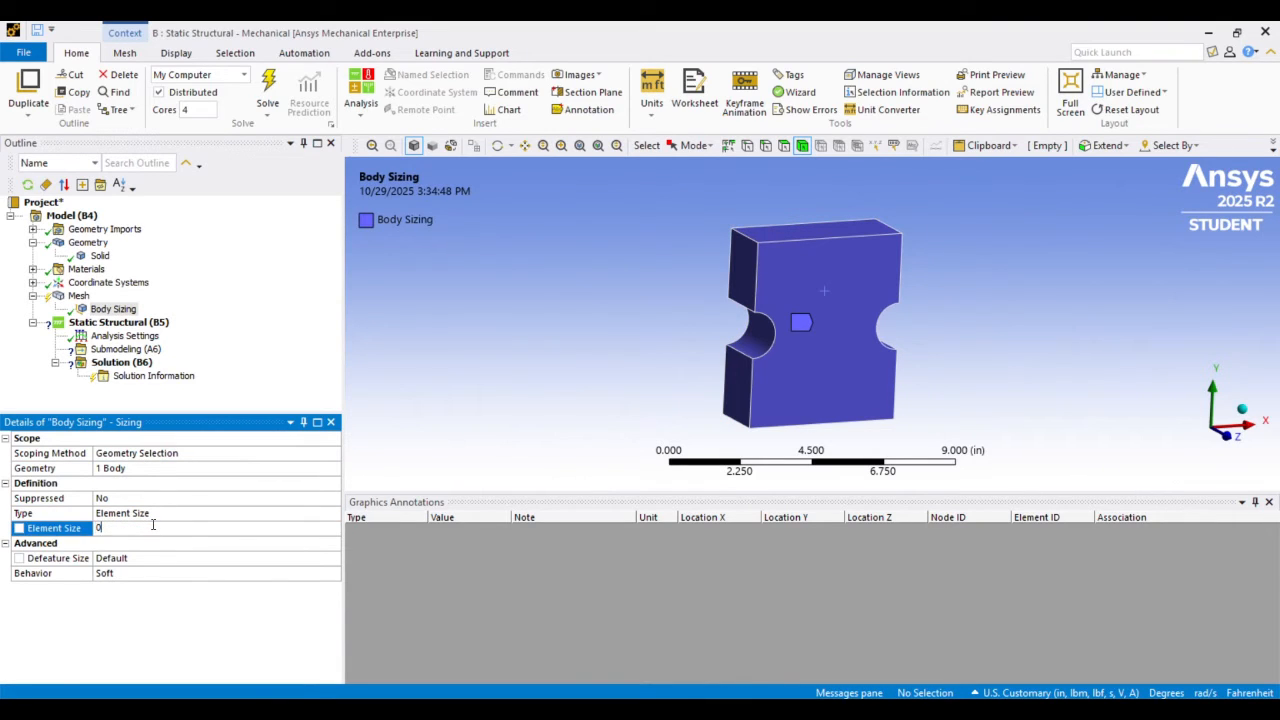
pyautogui.write('.1')
pyautogui.press('Return')
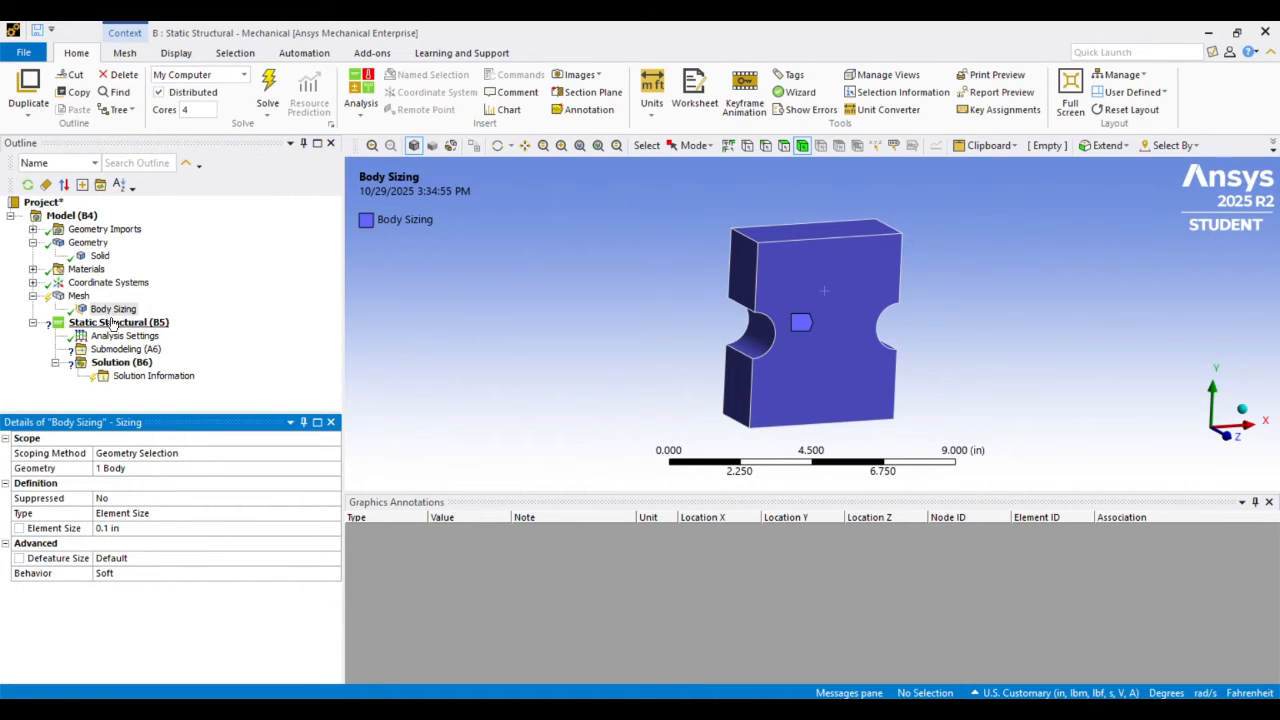
# Generate the mesh and examine its density around the notches and its node and element statistics
pyautogui.click(74, 296)
pyautogui.rightClick(74, 296)
pyautogui.click(113, 320)
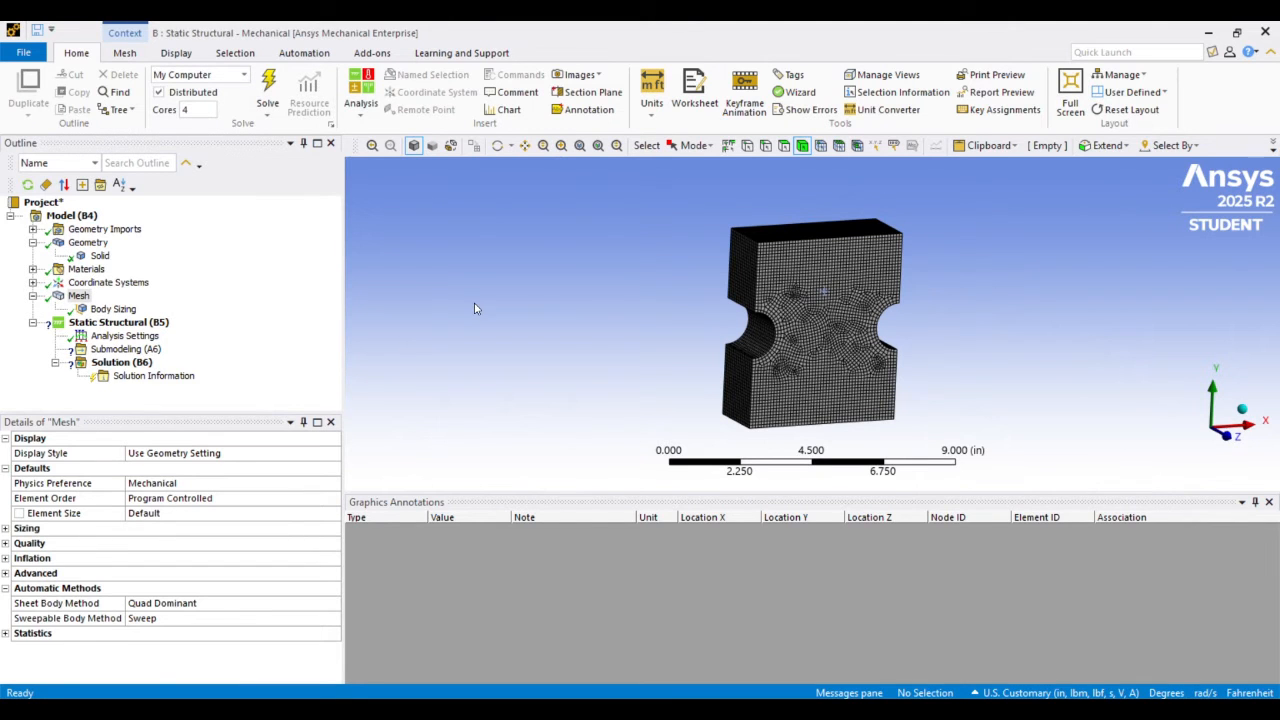
pyautogui.scroll(3, 838, 250)
pyautogui.scroll(-1, 810, 245)
pyautogui.scroll(1, 780, 240)
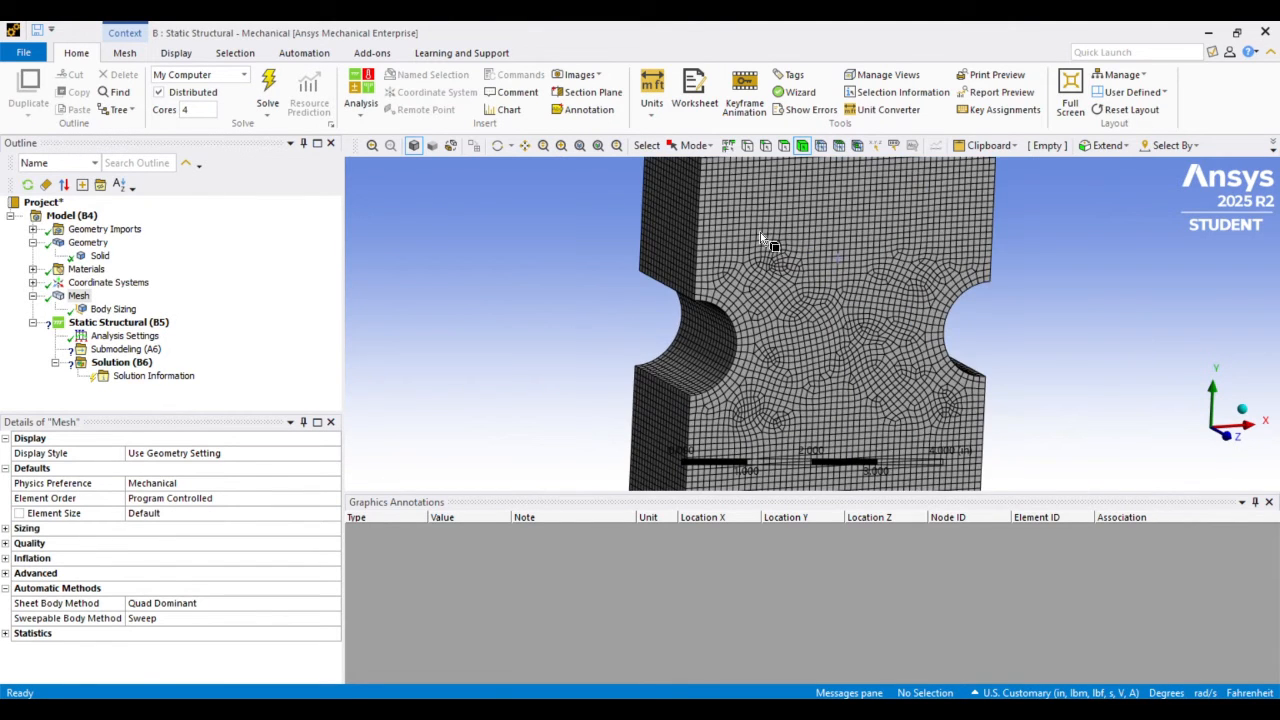
pyautogui.scroll(-1, 758, 235)
pyautogui.scroll(-1, 758, 235)
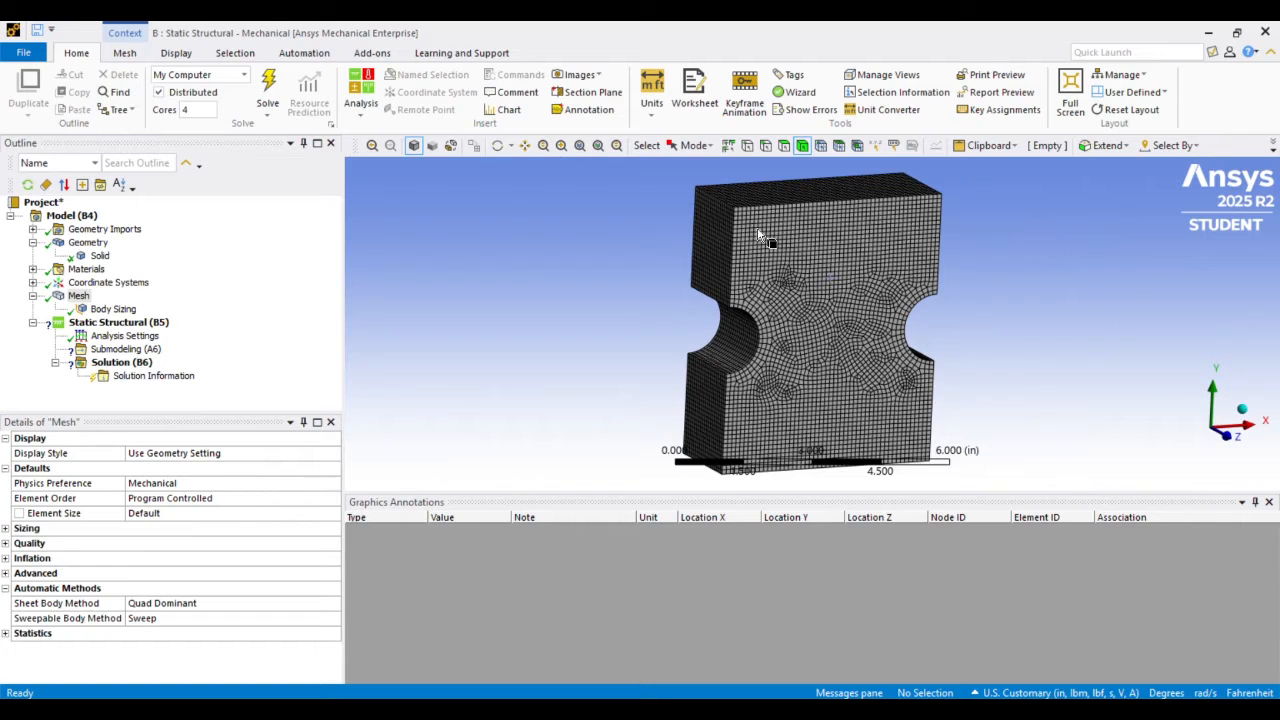
pyautogui.click(5, 634)
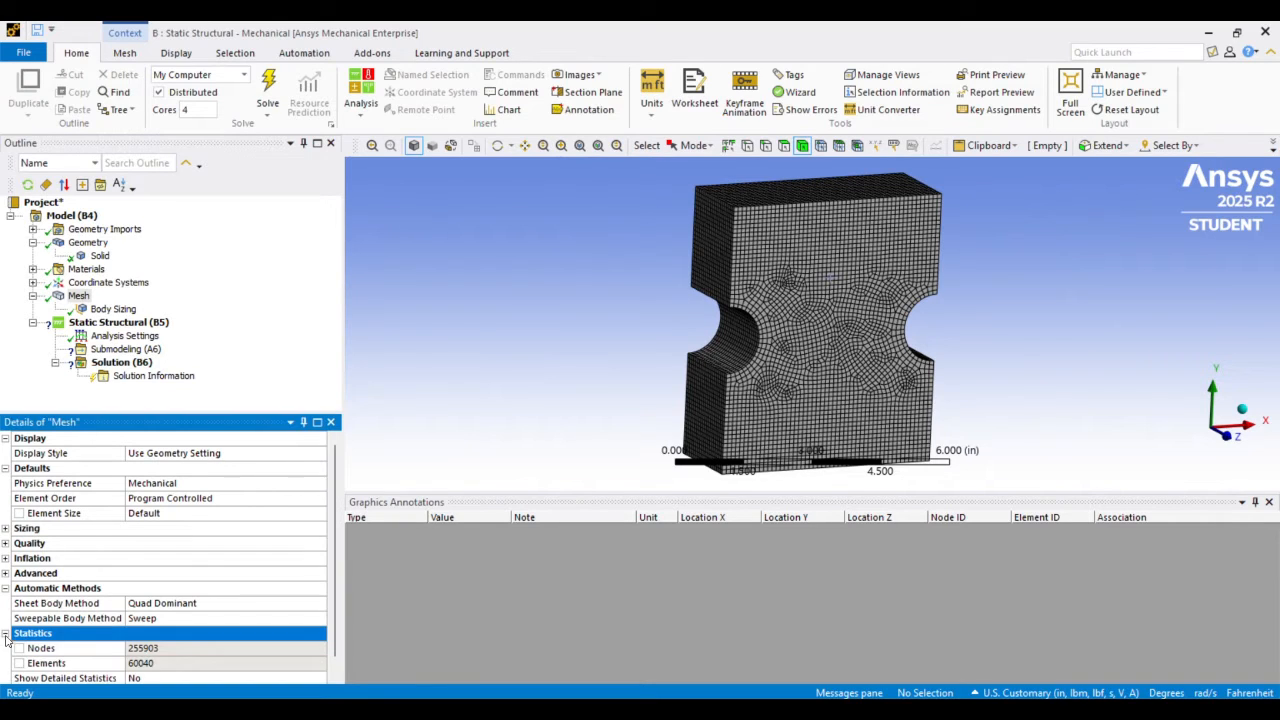
pyautogui.scroll(-1, 210, 578)
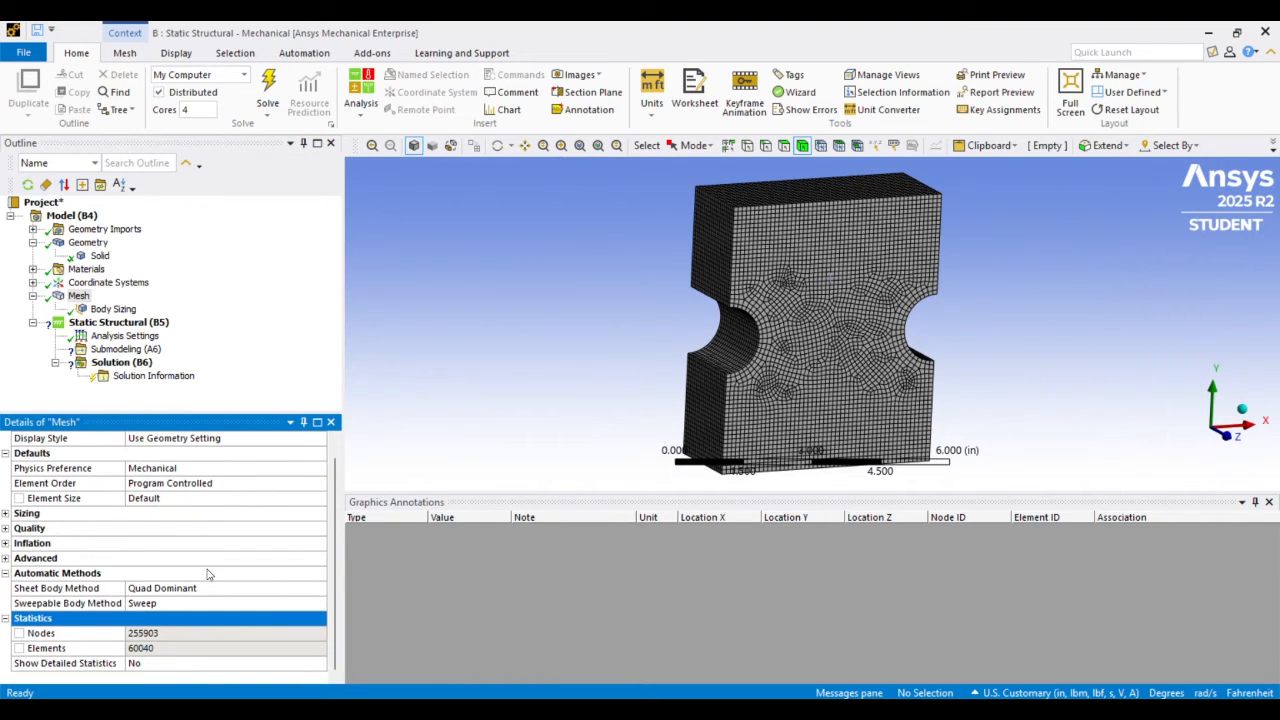
# Set the body sizing's element size to 0.125 in and regenerate the mesh
pyautogui.click(112, 309)
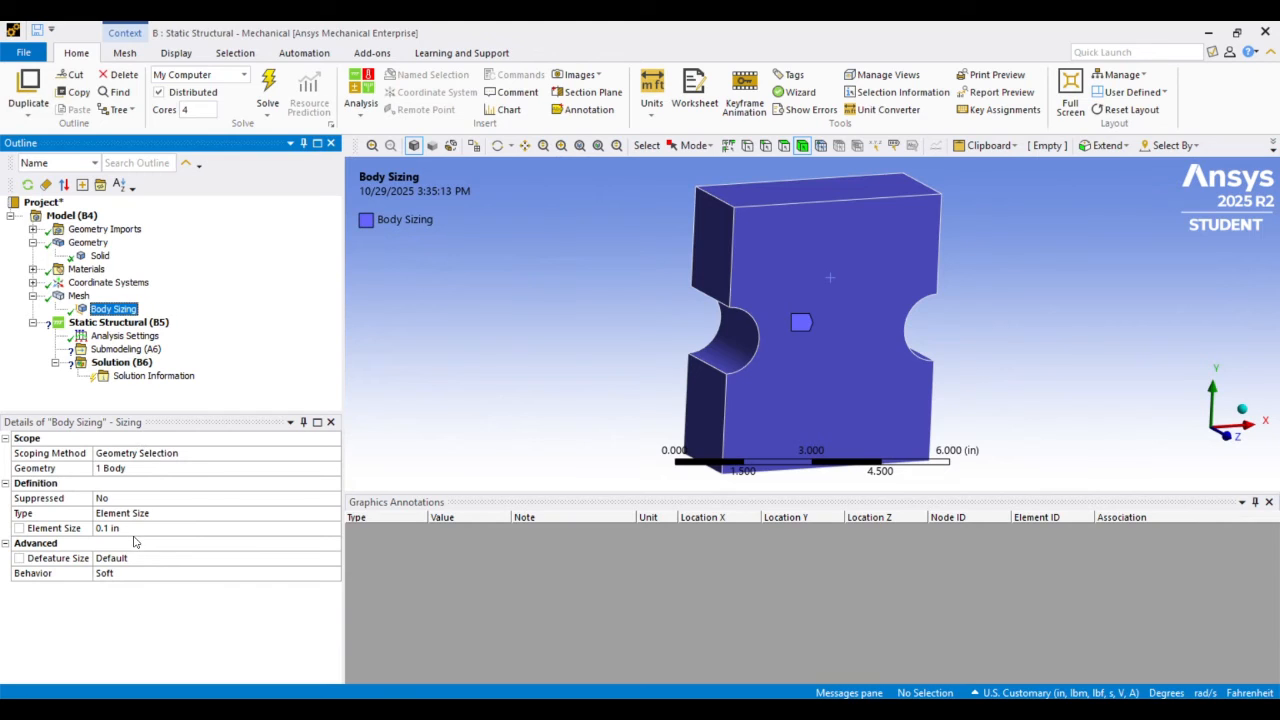
pyautogui.click(136, 527)
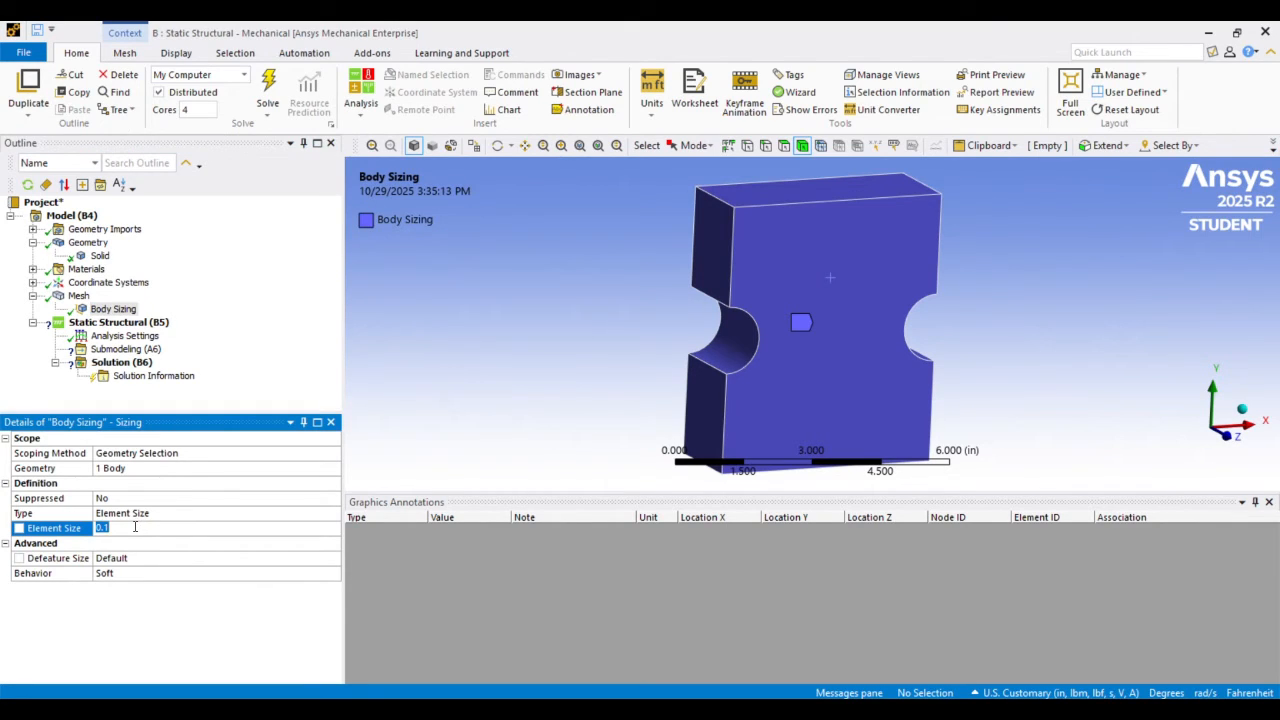
pyautogui.click(135, 527)
pyautogui.click(141, 618)
pyautogui.rightClick(86, 300)
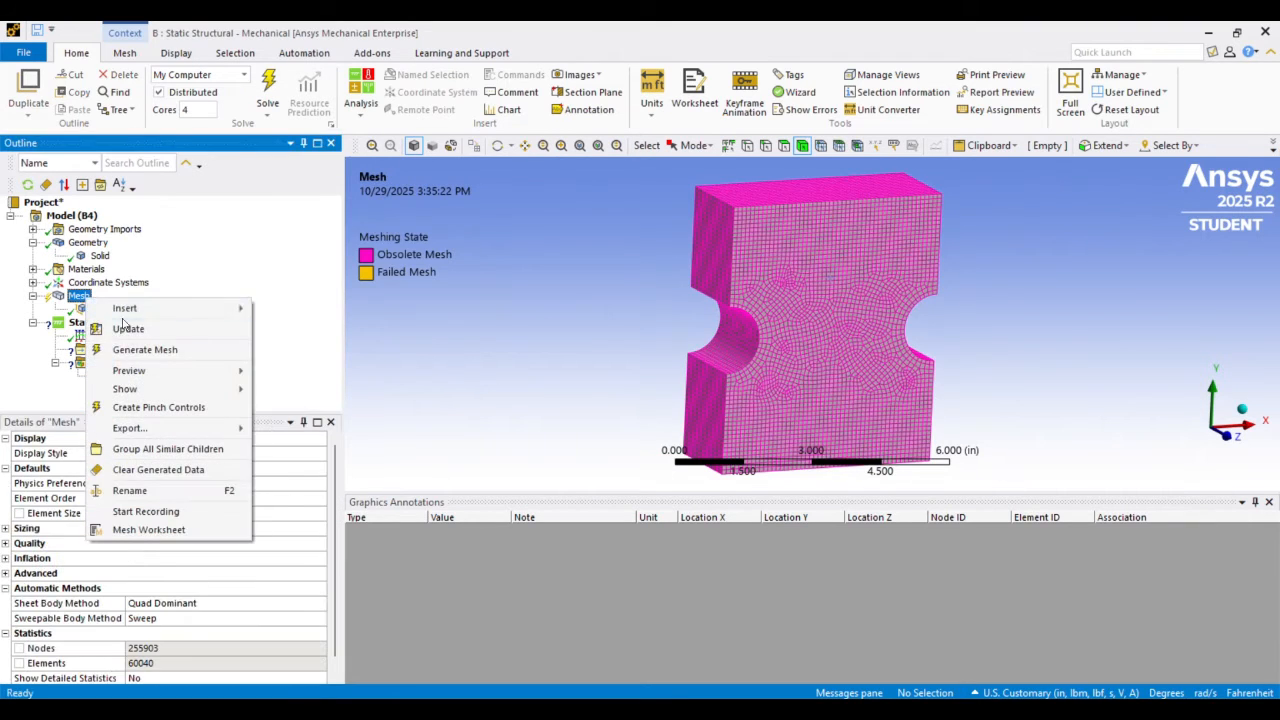
pyautogui.click(160, 349)
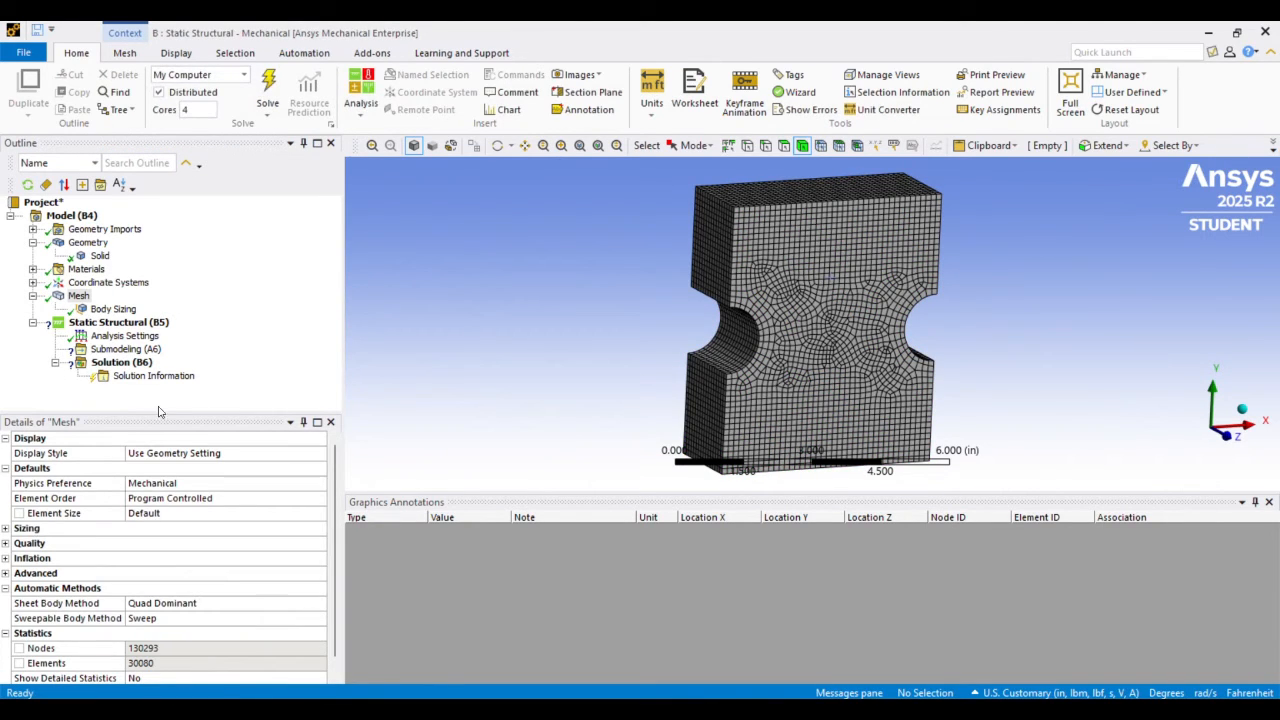
# Coarsen the body sizing to an element size of 0.25 in and regenerate the mesh
pyautogui.click(90, 309)
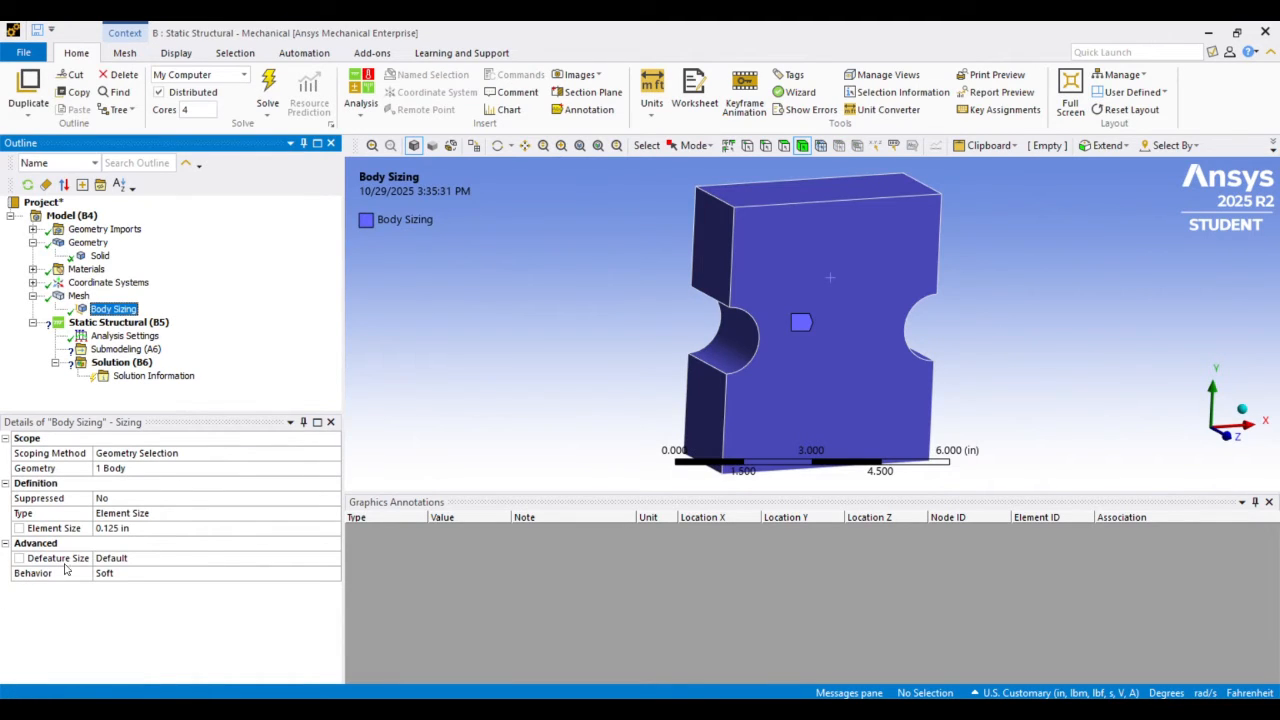
pyautogui.click(158, 527)
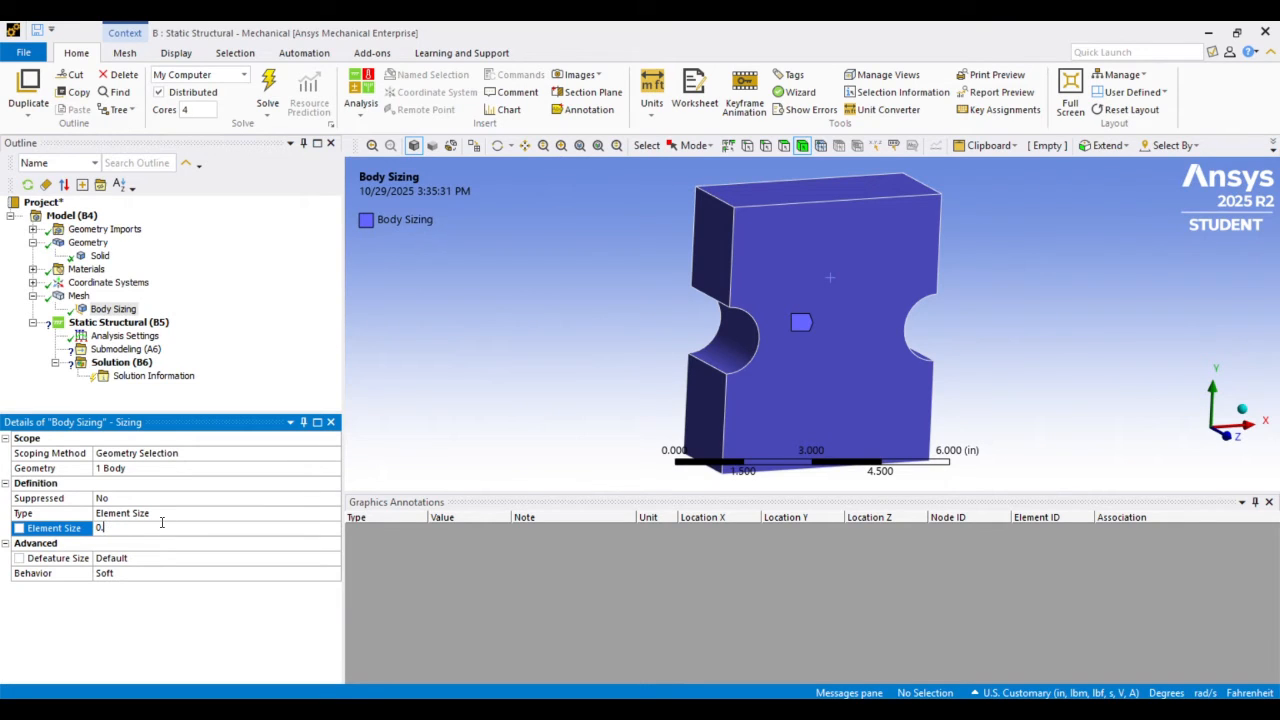
pyautogui.write('0.25')
pyautogui.press('Return')
pyautogui.rightClick(80, 297)
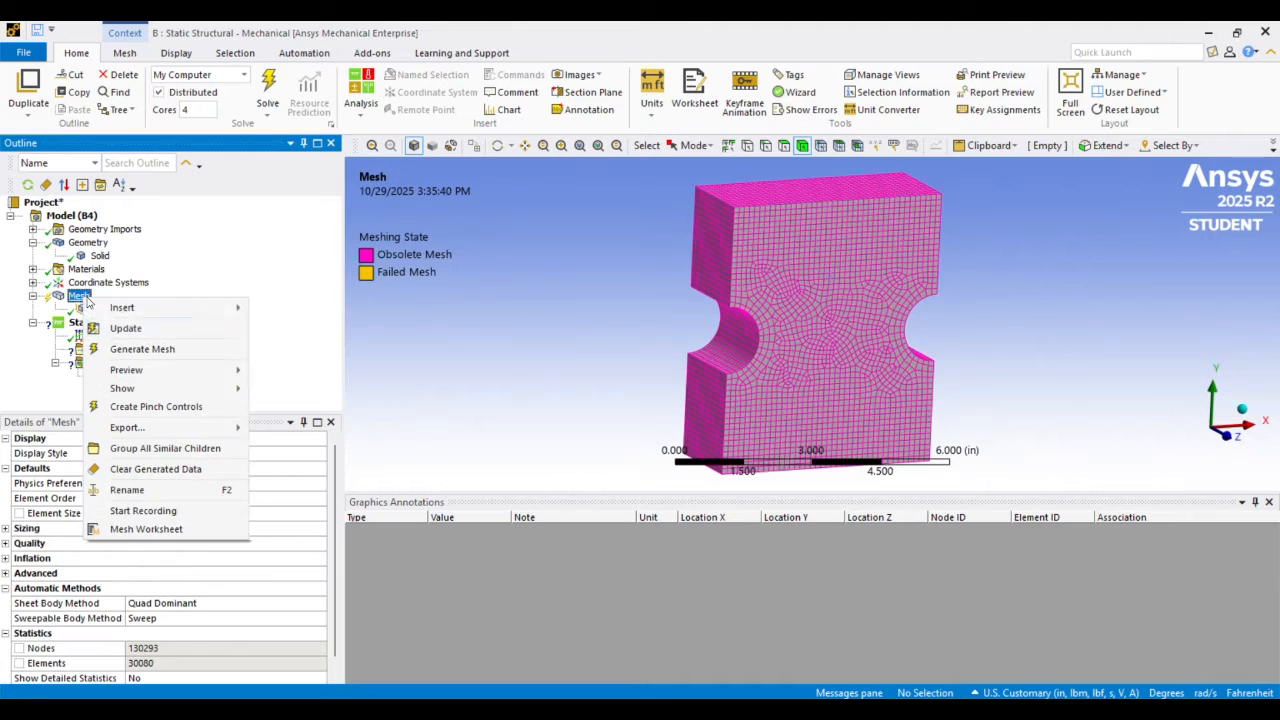
pyautogui.click(122, 349)
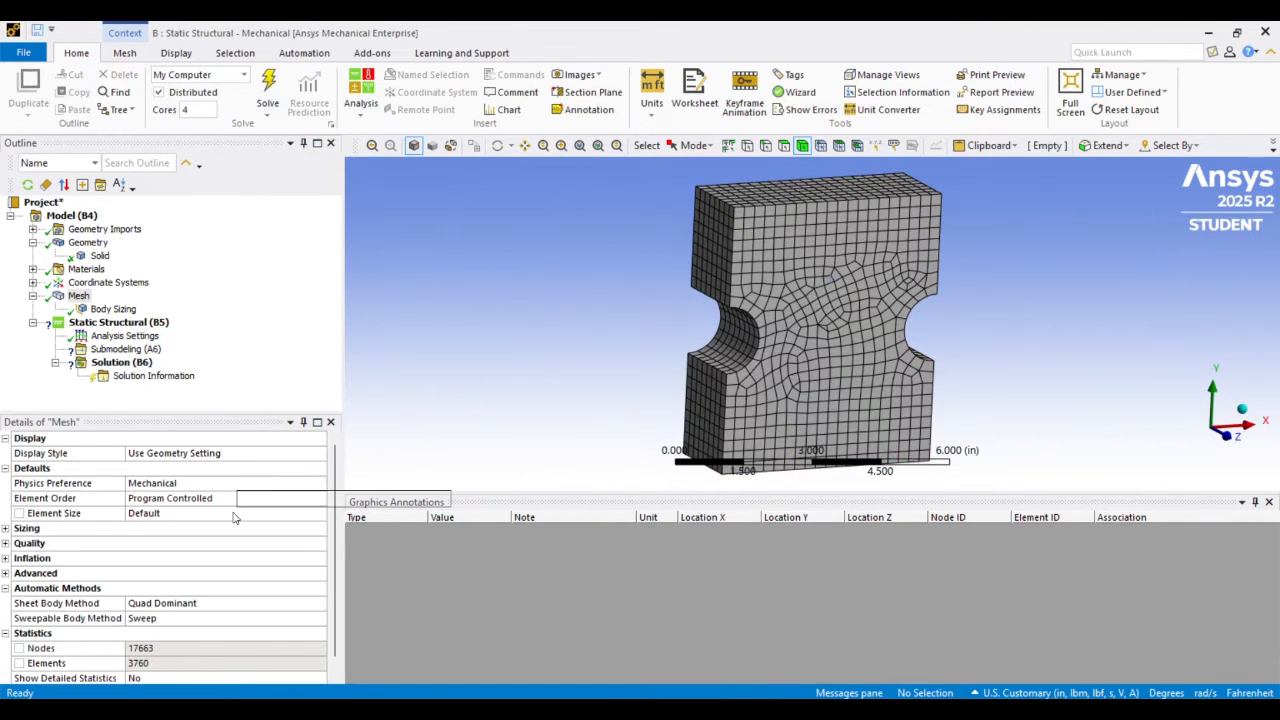
# Refine the body sizing to an element size of 0.2 in and regenerate the mesh
pyautogui.click(122, 312)
pyautogui.click(136, 527)
pyautogui.write('0.25')
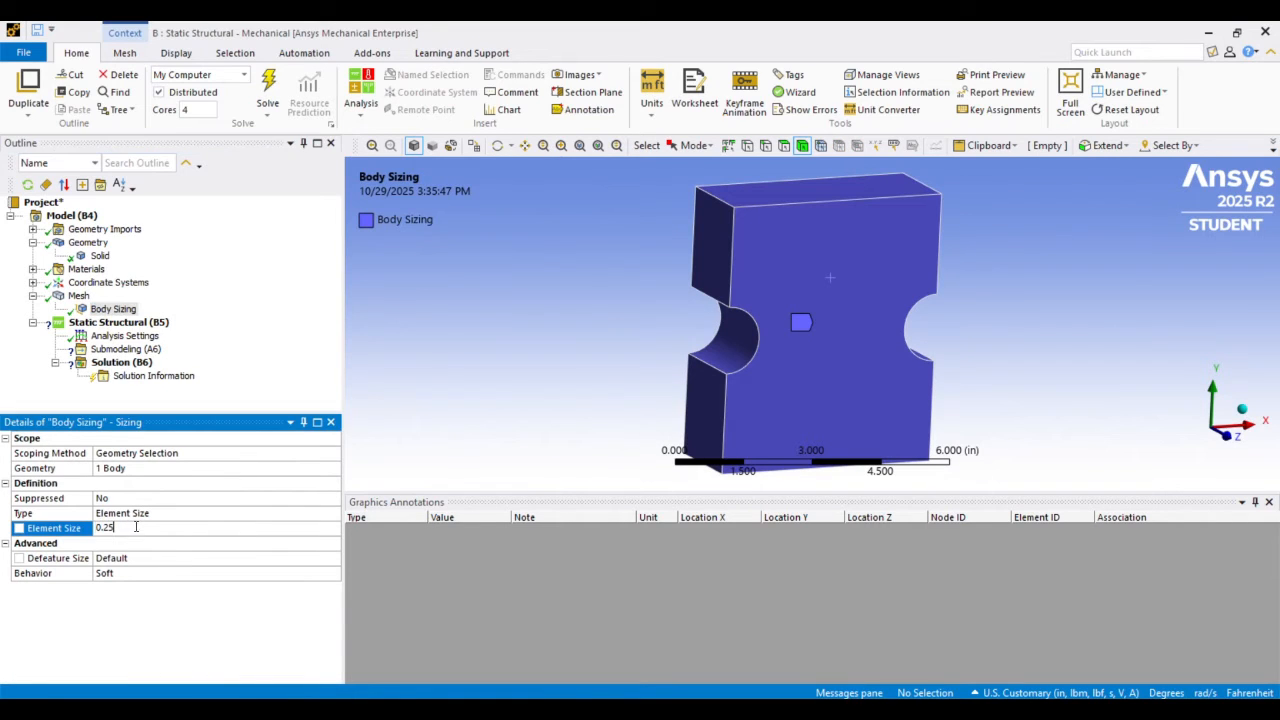
pyautogui.press('Return')
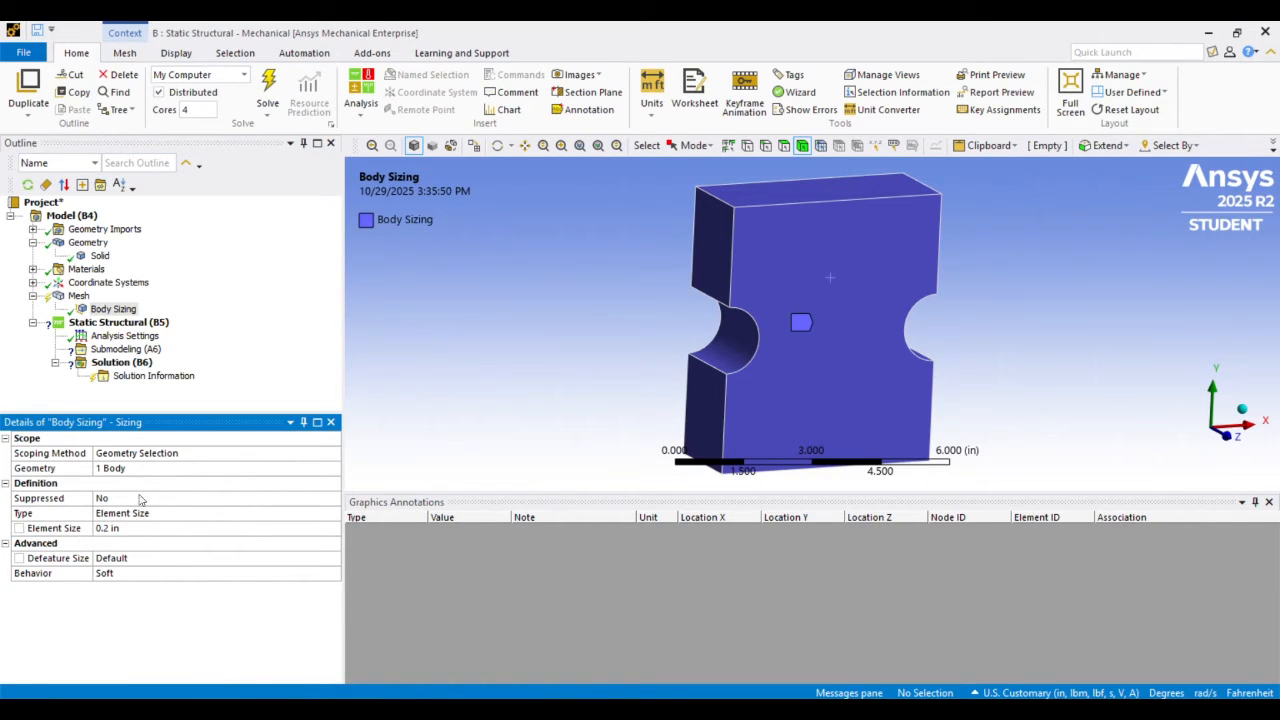
pyautogui.rightClick(80, 296)
pyautogui.click(121, 326)
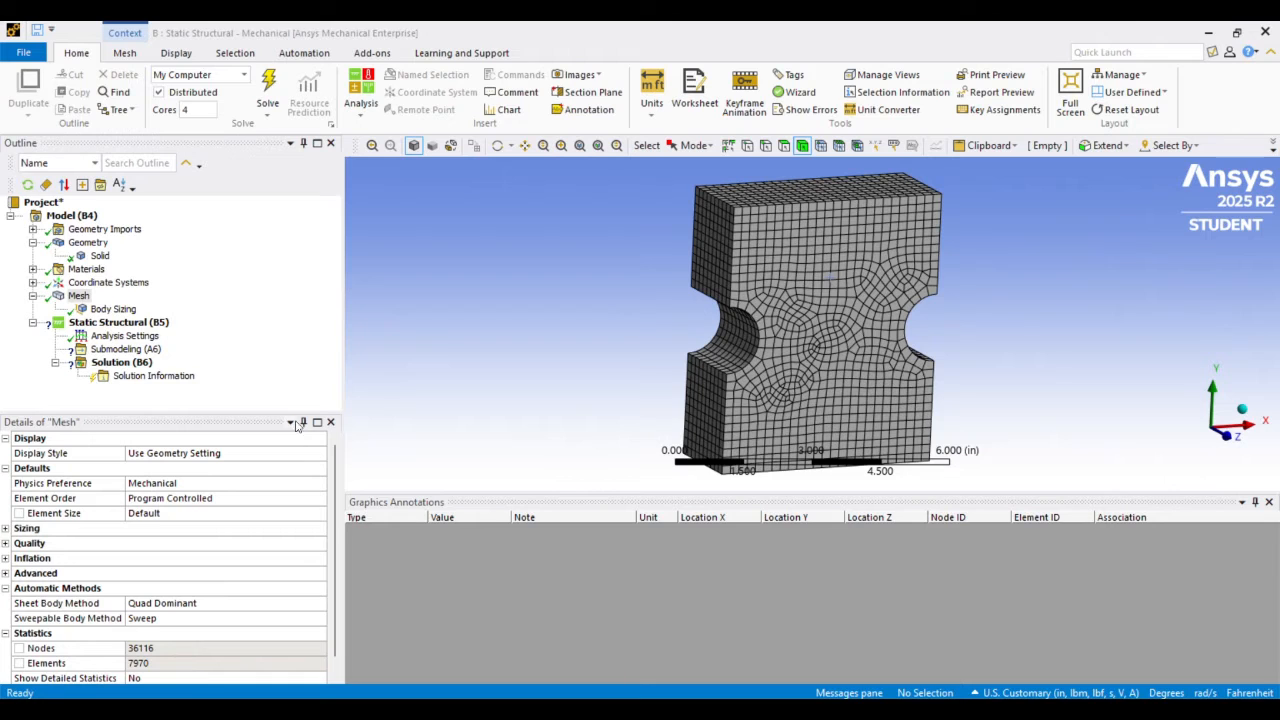
# Check the link between systems A and B in Workbench, and insert a Cut Boundary Constraint under Submodeling (A6) in Mechanical
pyautogui.click(799, 668)
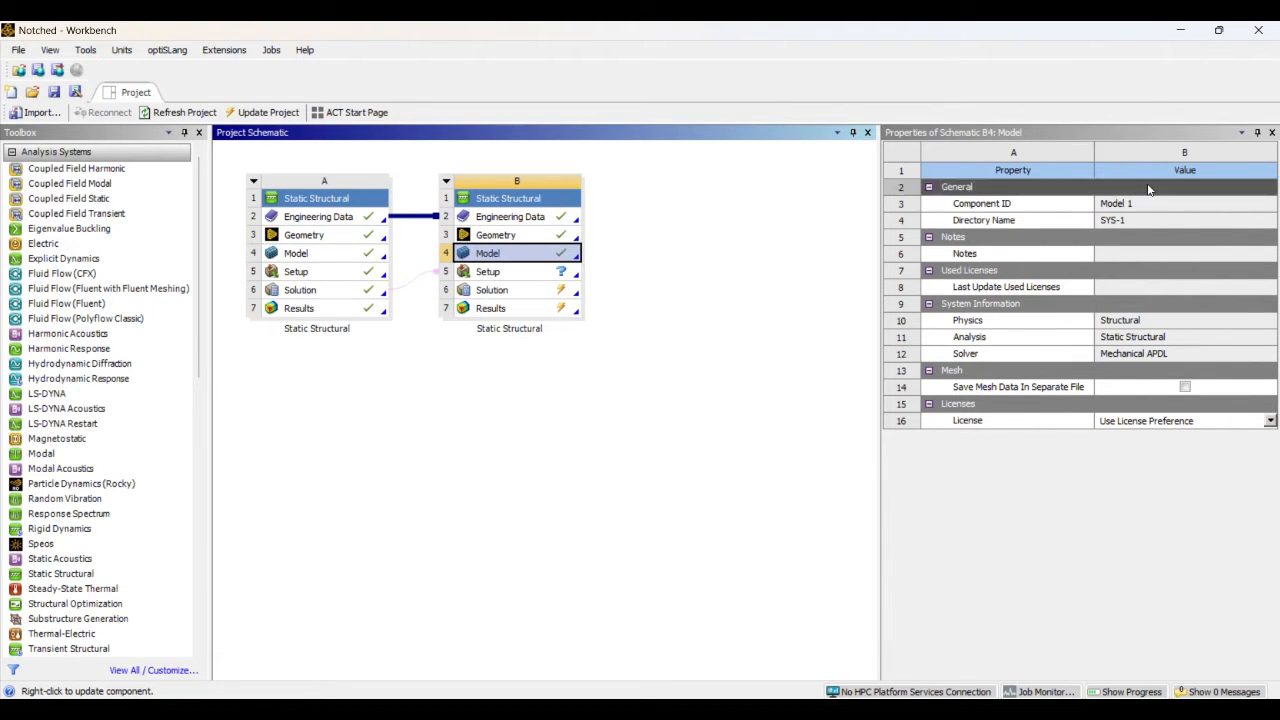
pyautogui.click(1183, 32)
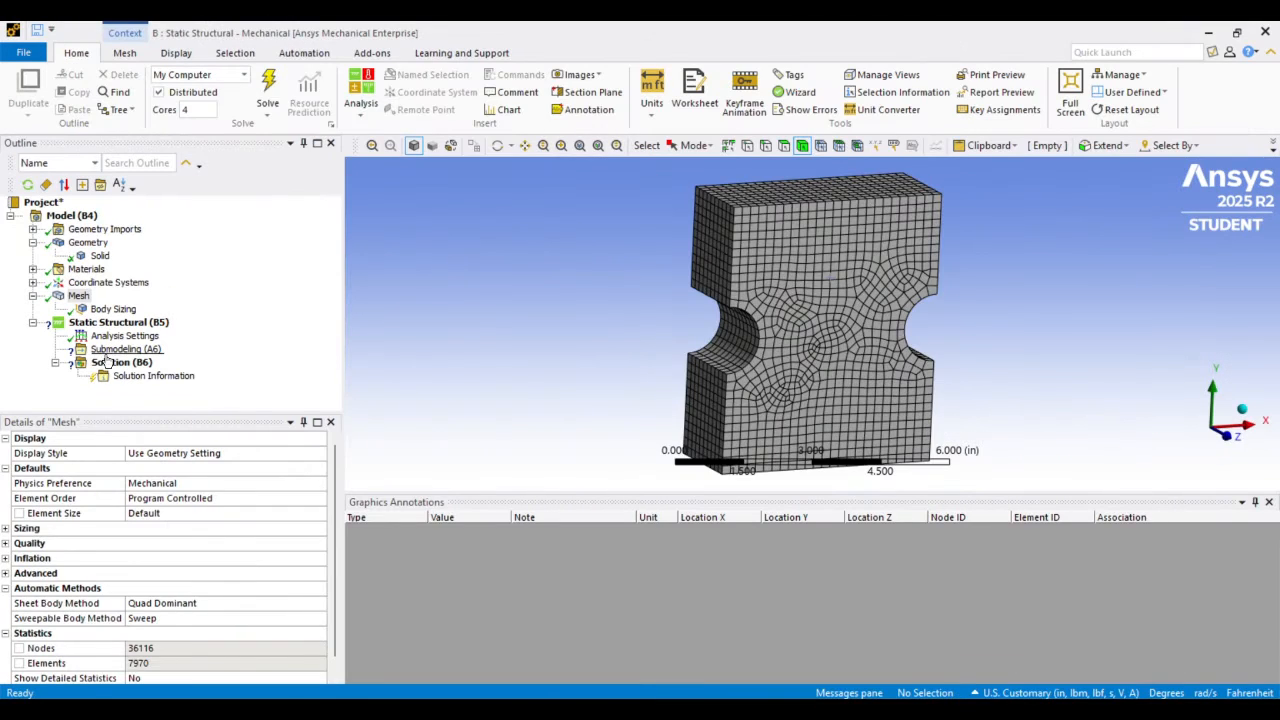
pyautogui.click(108, 350)
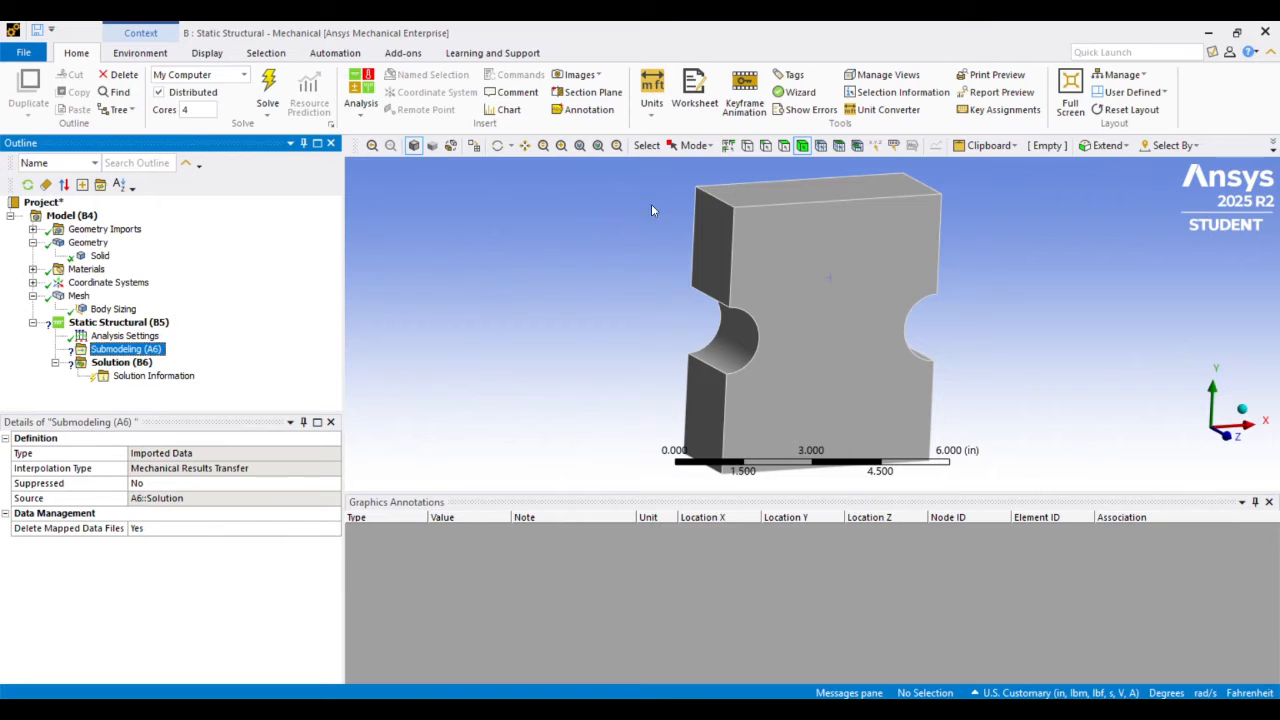
pyautogui.rightClick(116, 350)
pyautogui.moveTo(128, 354)
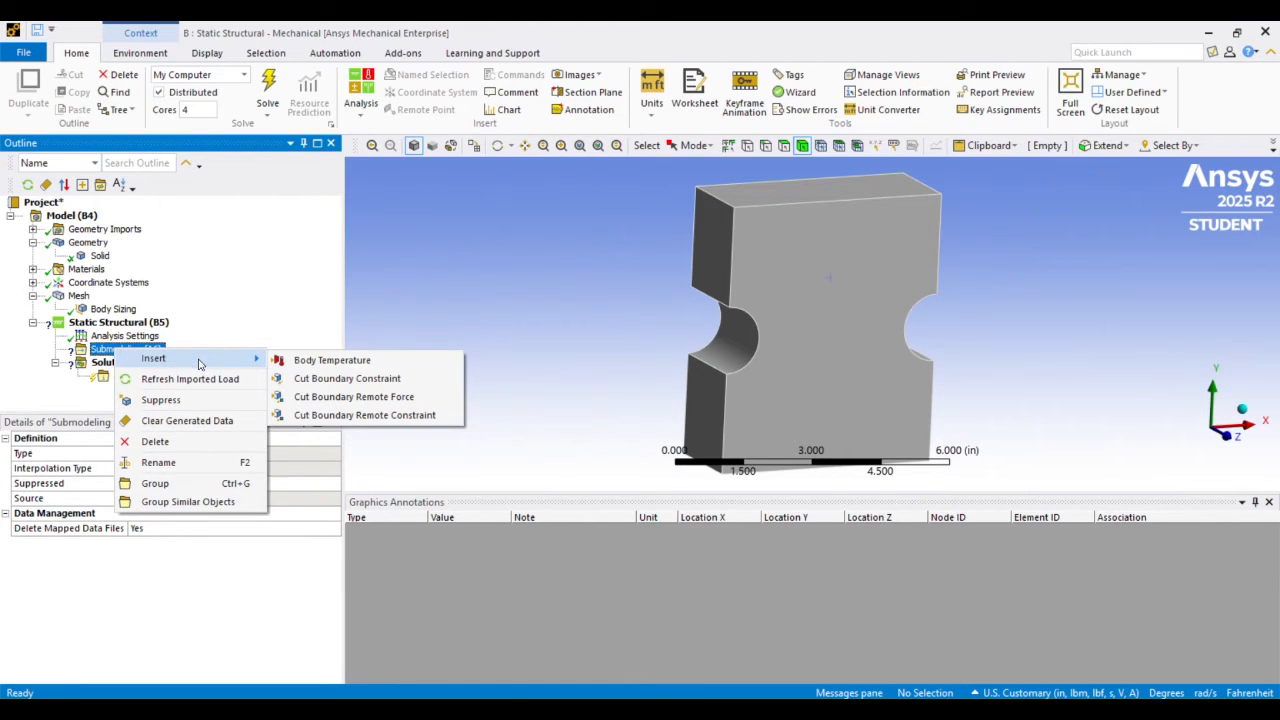
pyautogui.click(383, 380)
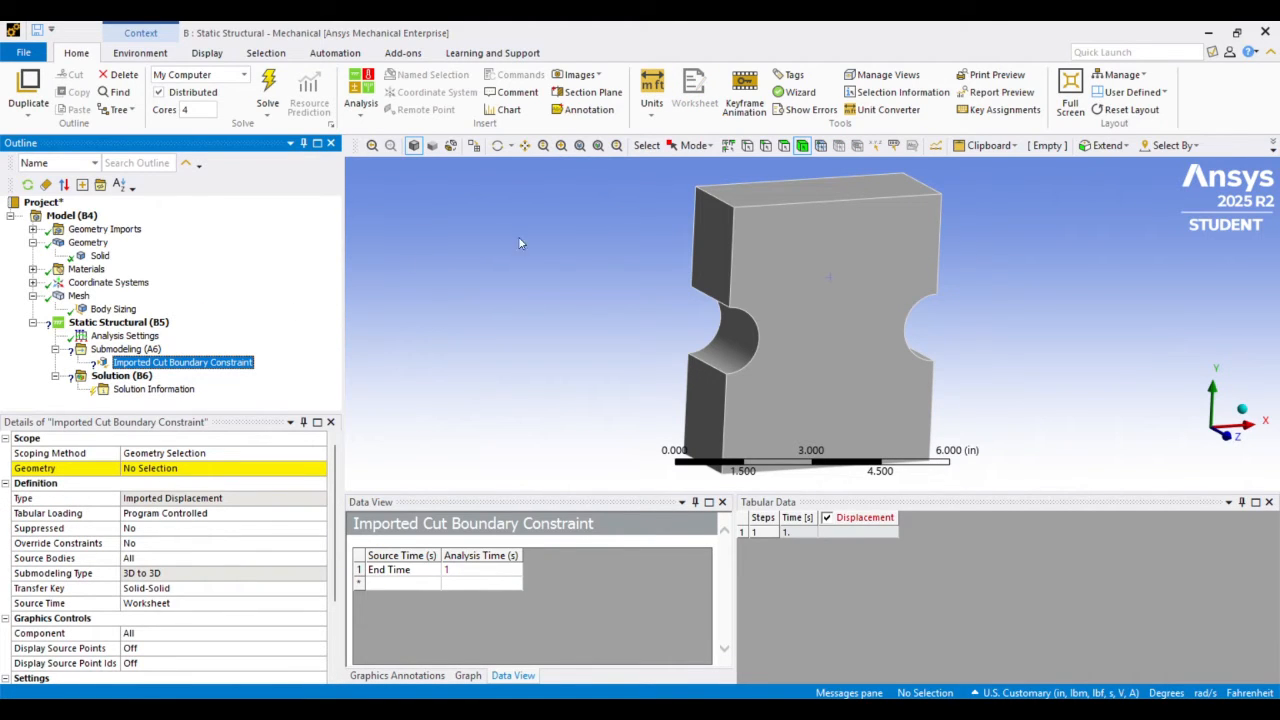
# Review the imported cut boundary constraint's settings and scope it to the top face of the notched solid
pyautogui.scroll(-2, 540, 235)
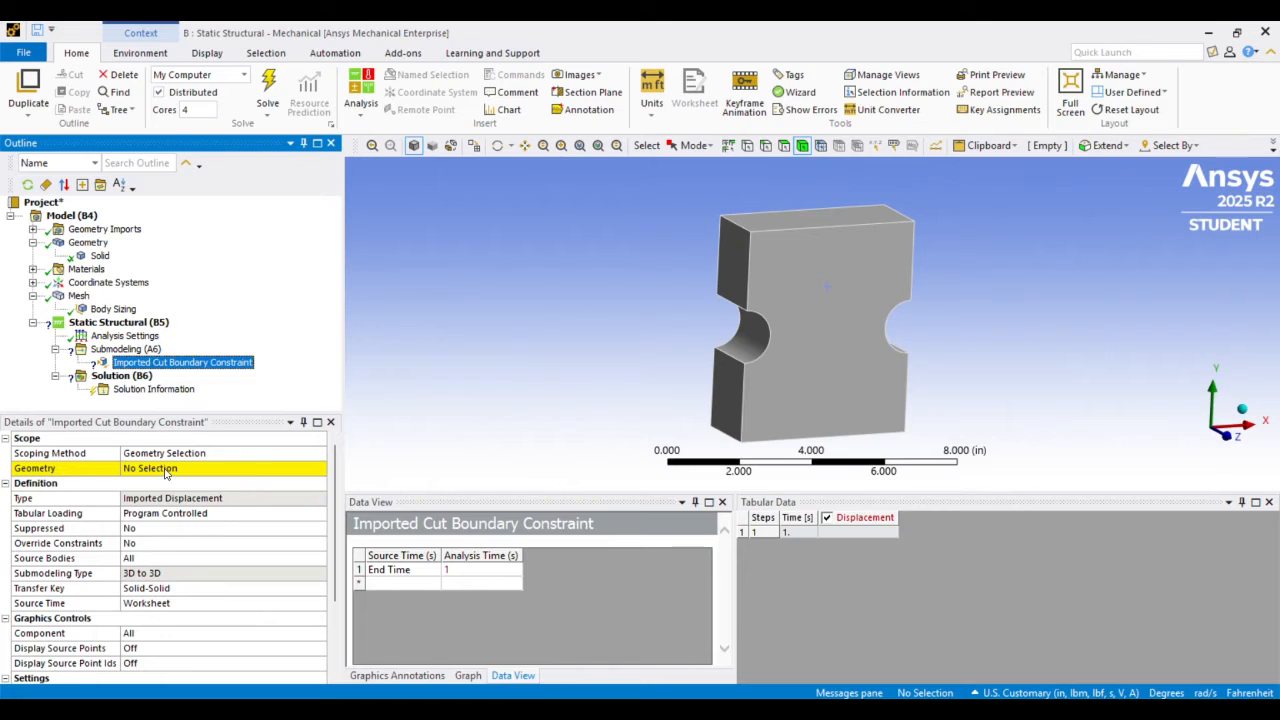
pyautogui.scroll(-3, 195, 500)
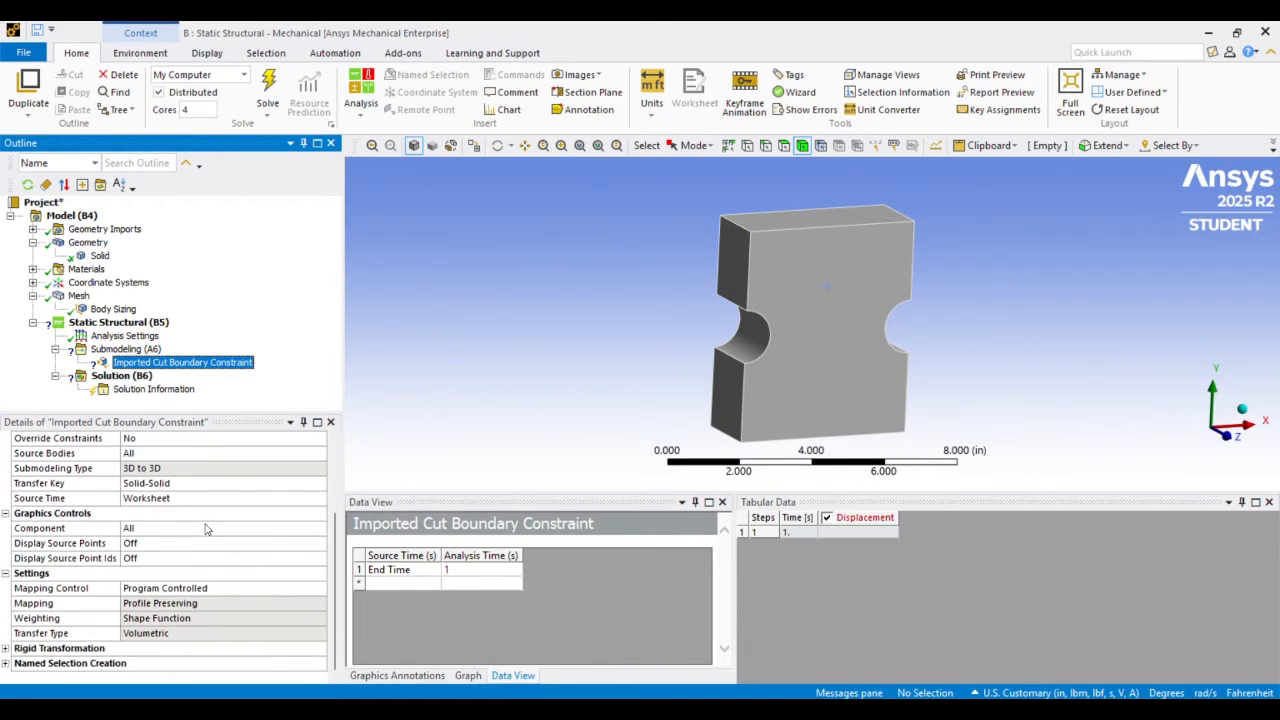
pyautogui.scroll(2, 205, 530)
pyautogui.scroll(-3, 205, 528)
pyautogui.scroll(4, 205, 528)
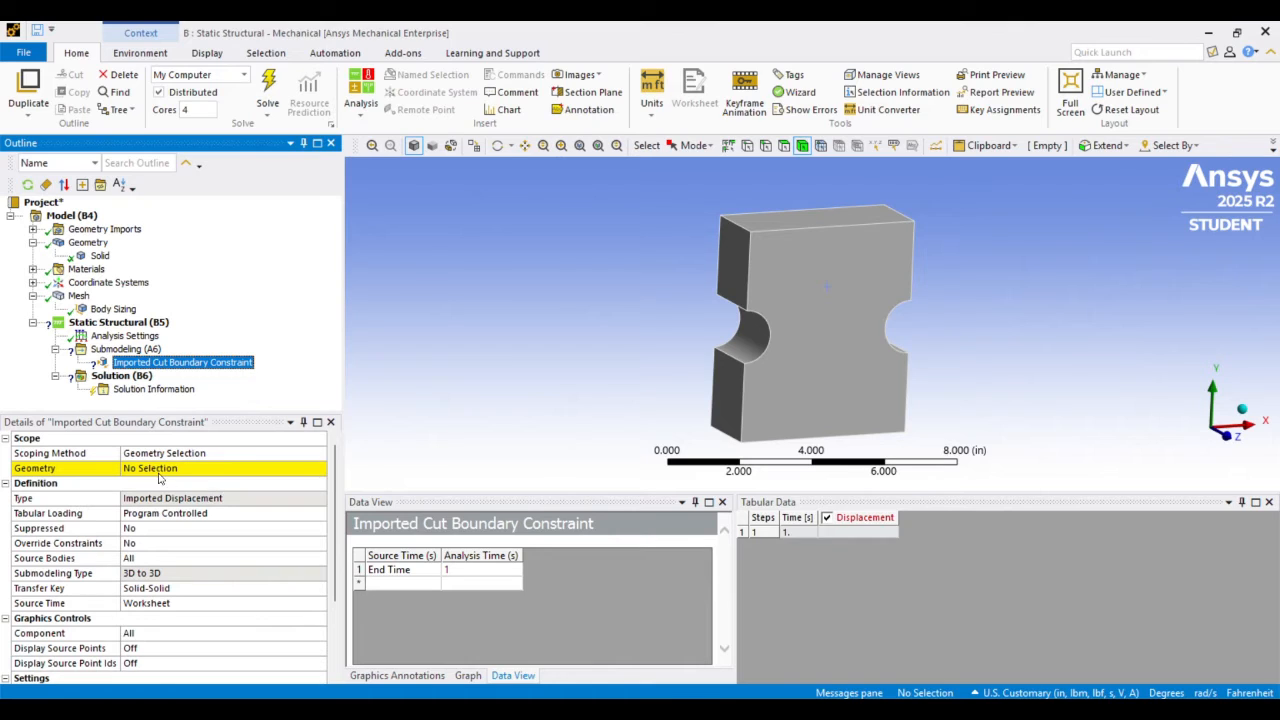
pyautogui.click(142, 470)
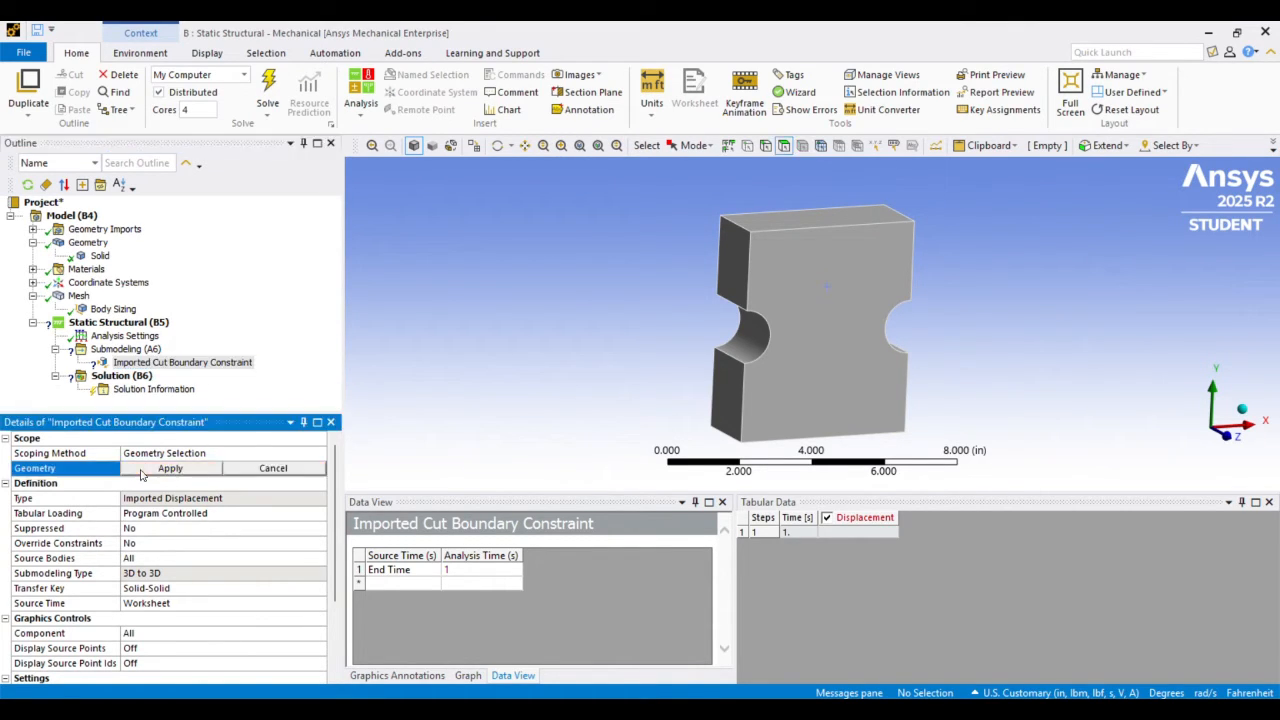
pyautogui.click(794, 222)
pyautogui.click(178, 469)
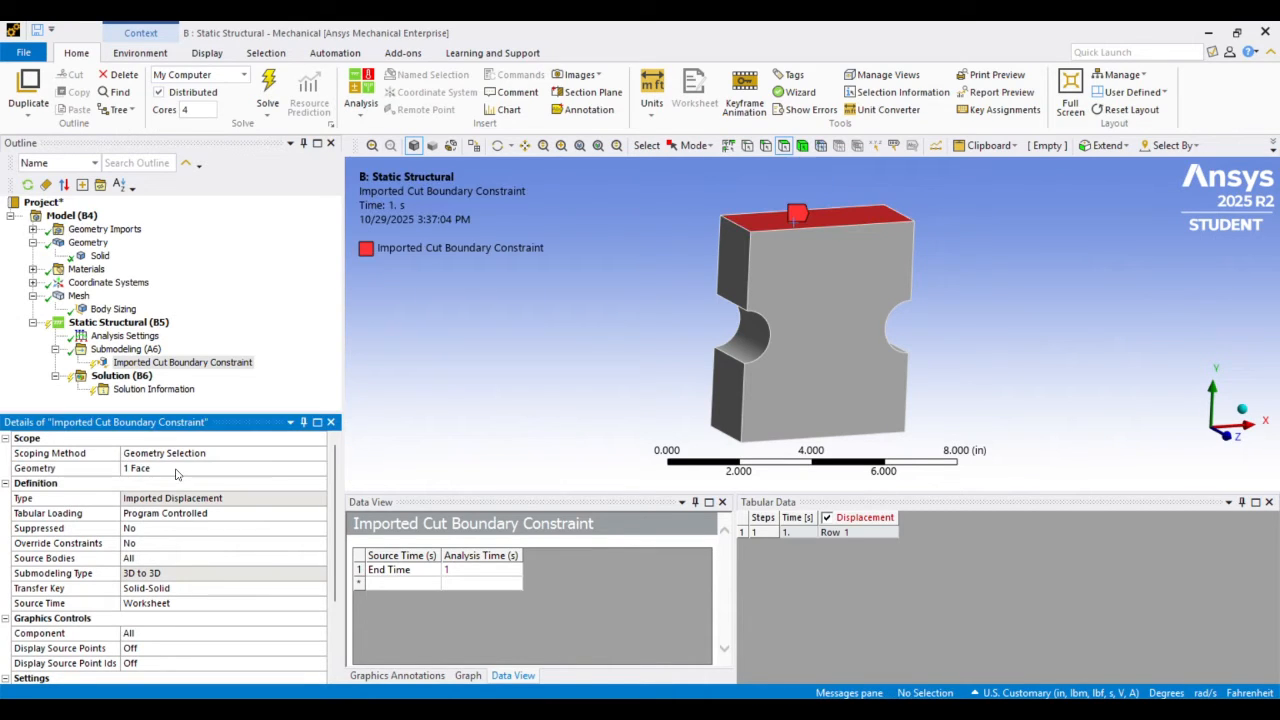
# Check the available Tabular Loading options of the imported cut boundary constraint and keep Program Controlled
pyautogui.click(136, 515)
pyautogui.click(319, 514)
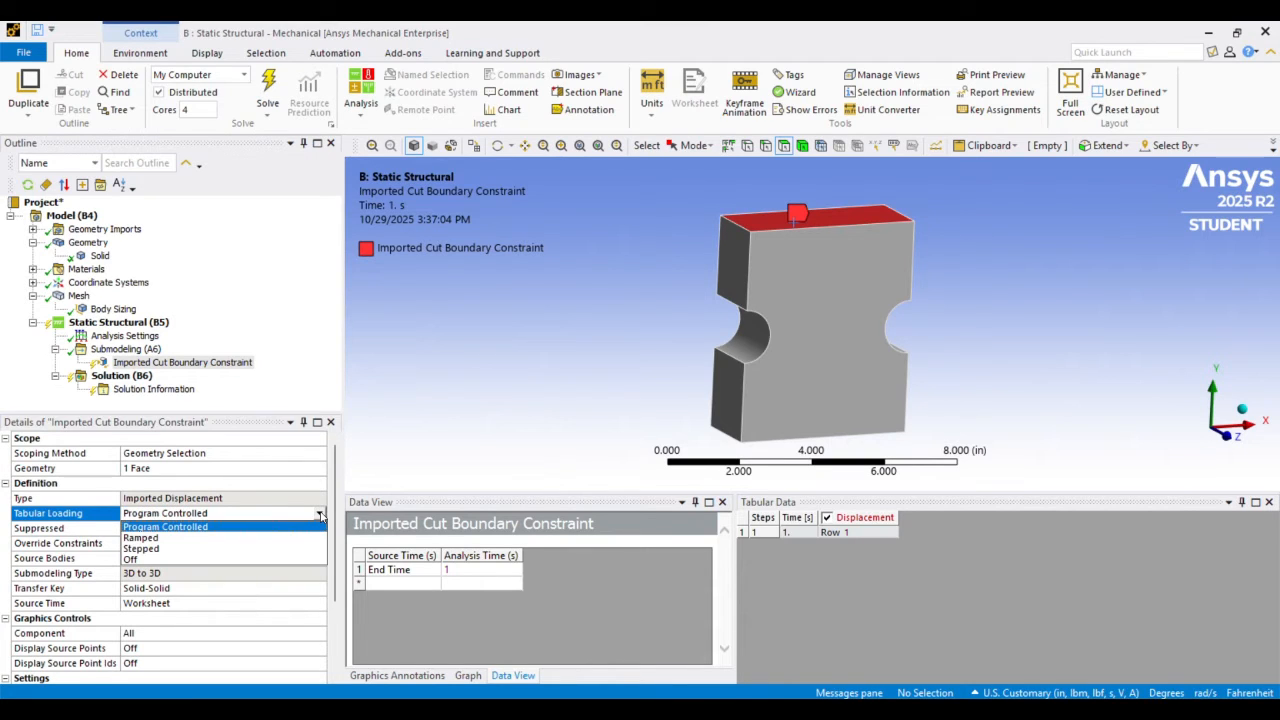
pyautogui.click(306, 528)
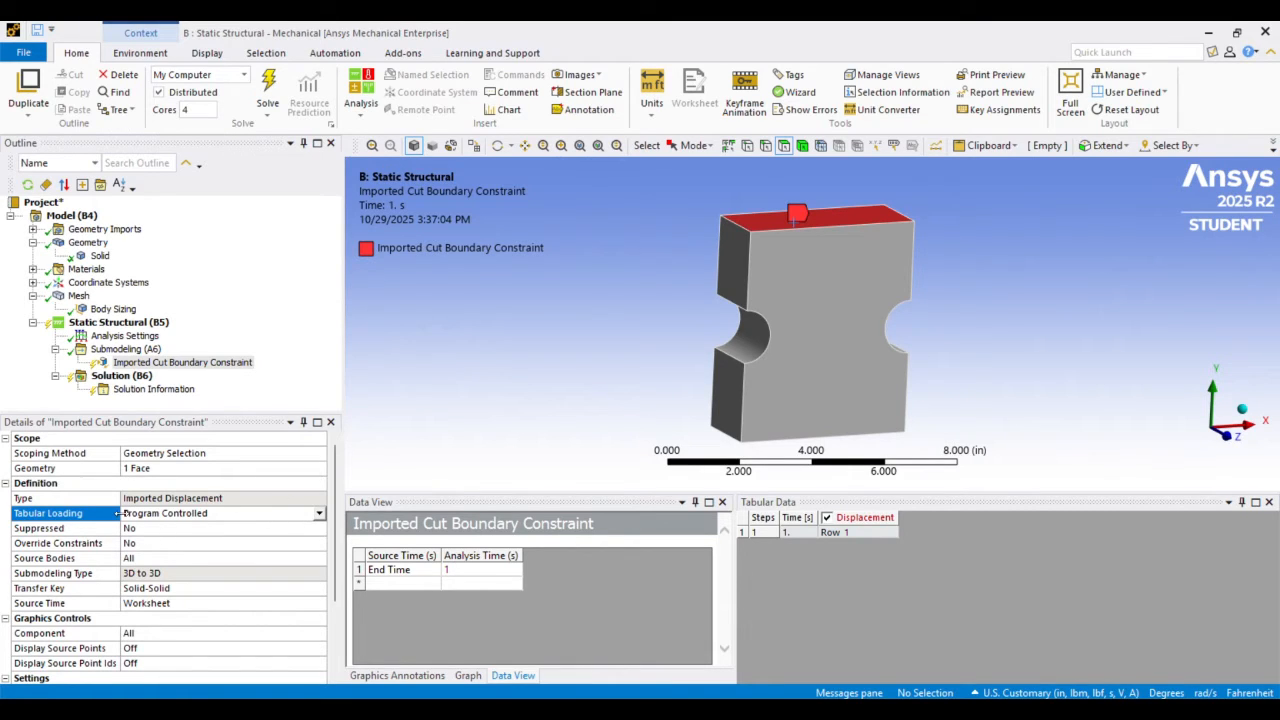
pyautogui.click(320, 515)
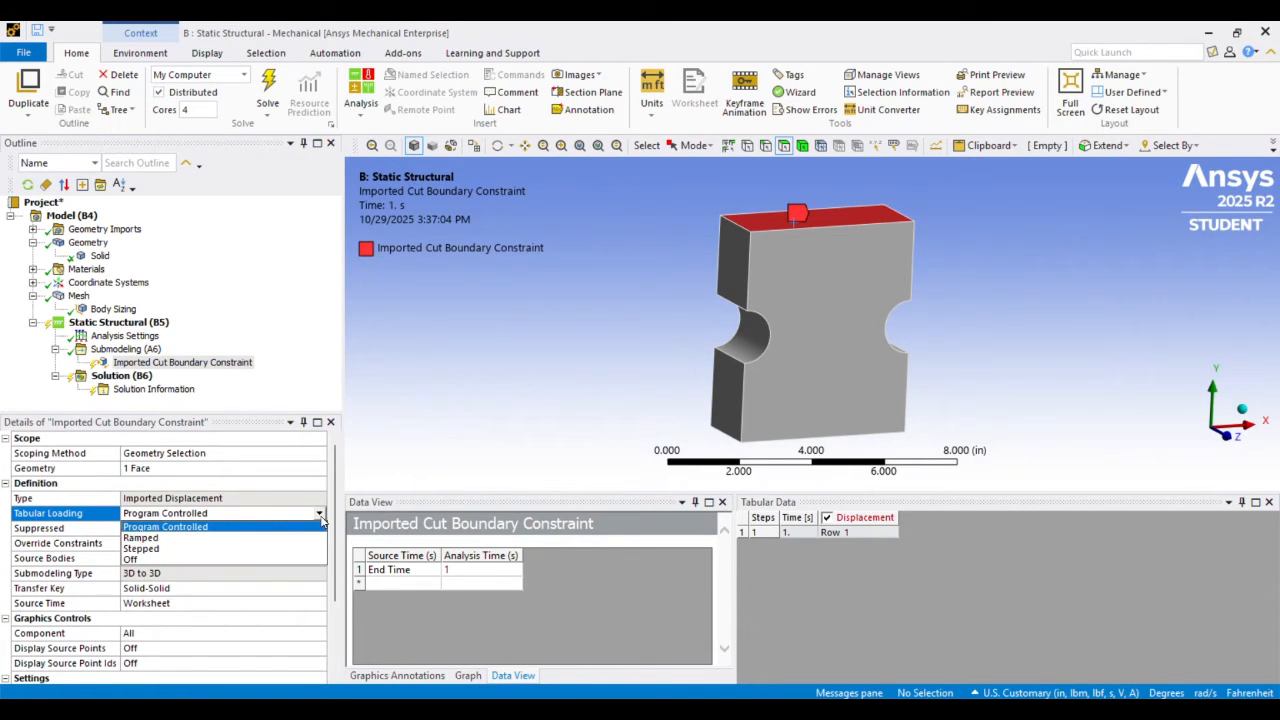
pyautogui.click(320, 527)
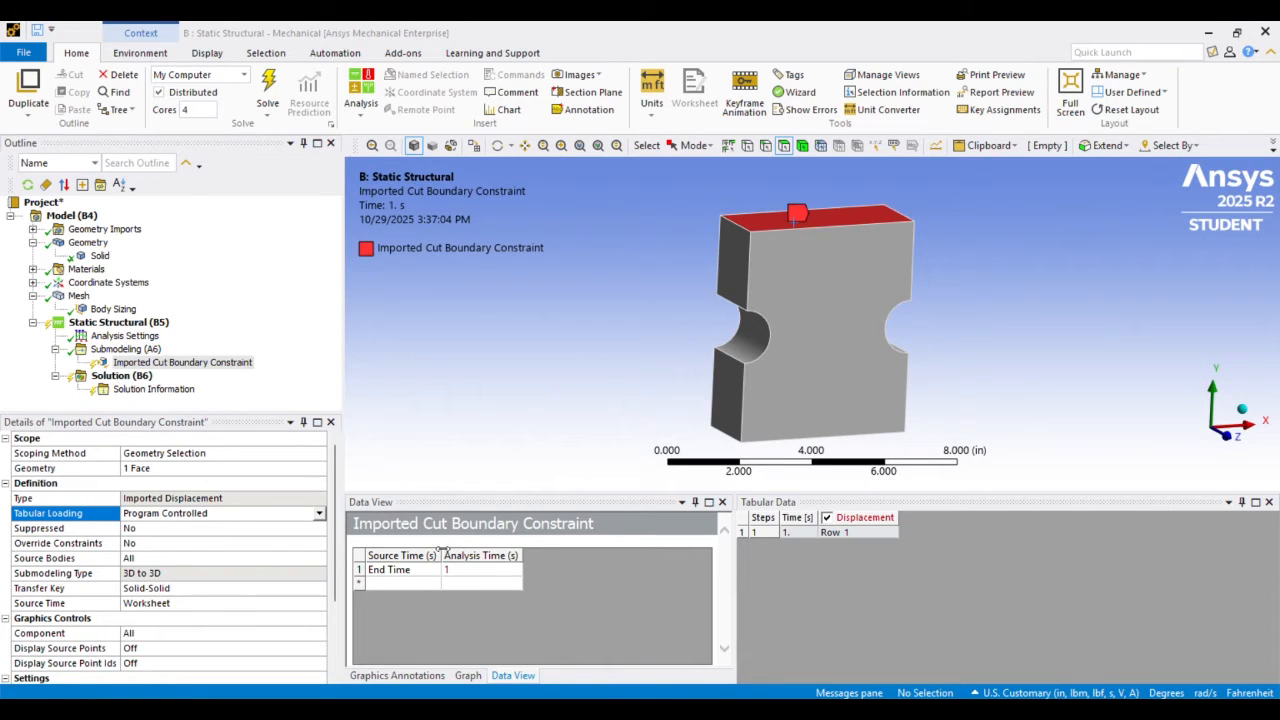
# Try the Manual option for the constraint's Source Bodies with its Material IDs entry, and return Source Bodies to All
pyautogui.click(188, 559)
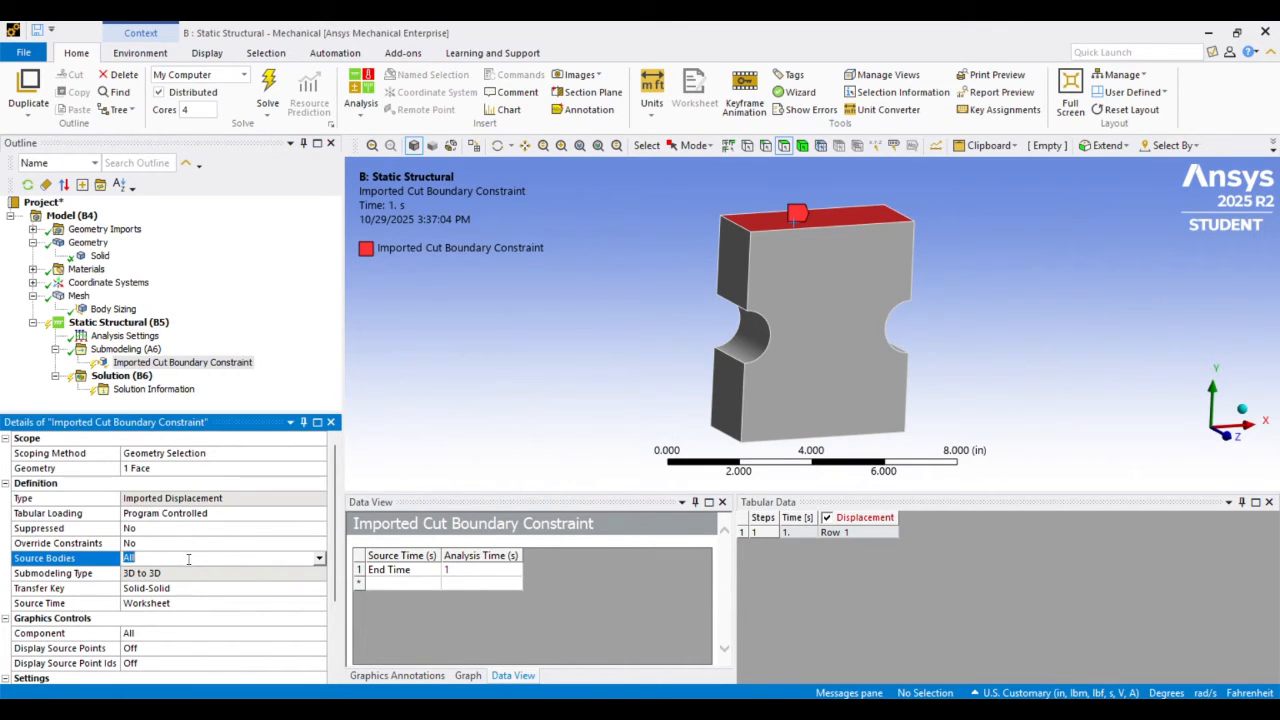
pyautogui.click(319, 558)
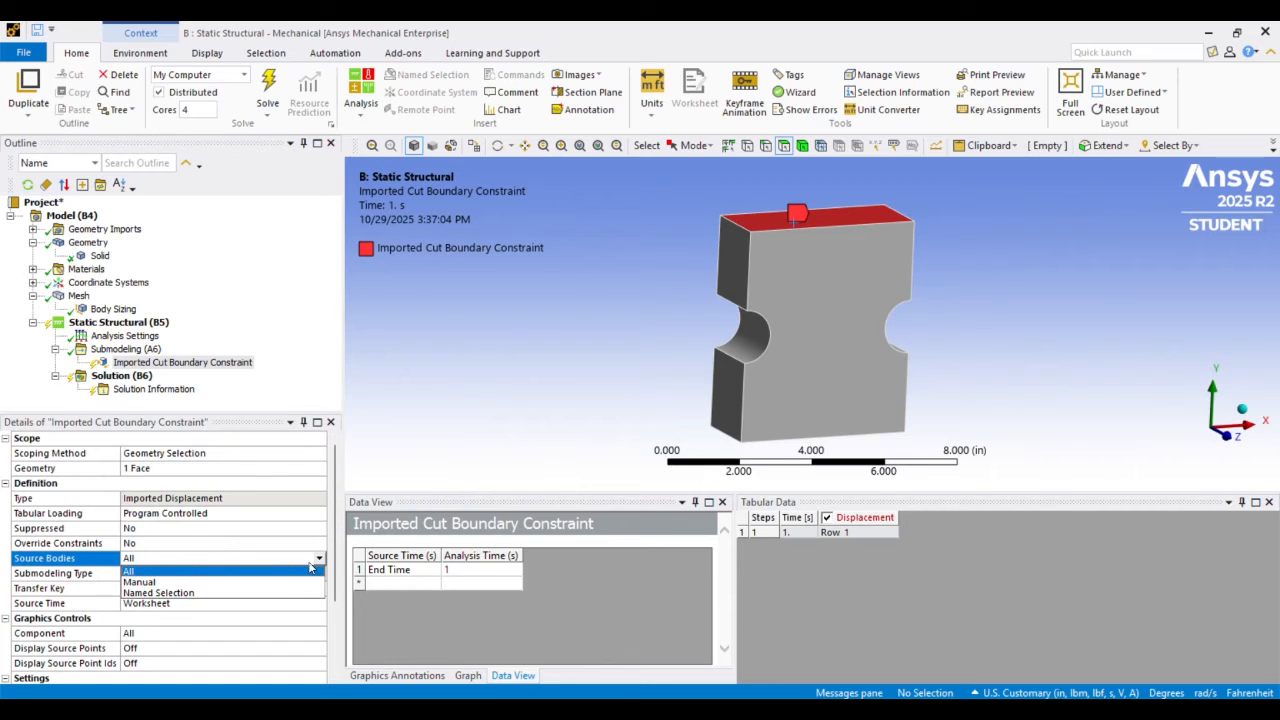
pyautogui.click(284, 582)
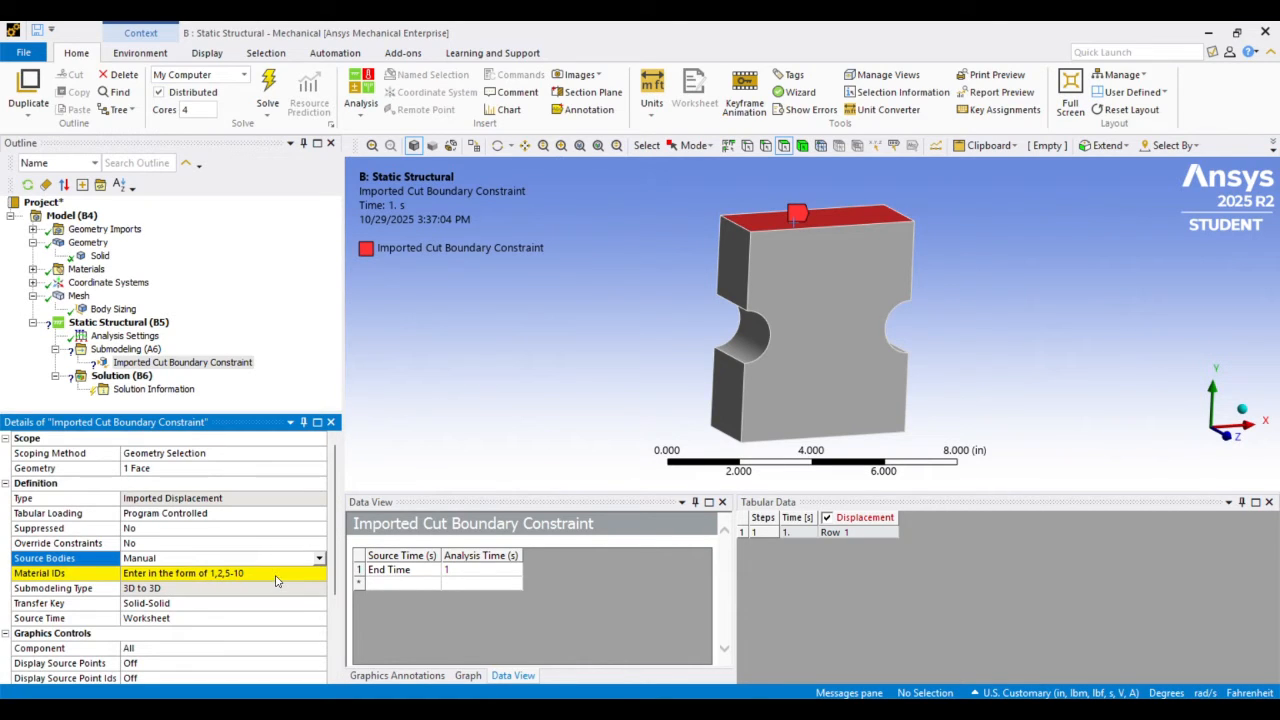
pyautogui.click(267, 574)
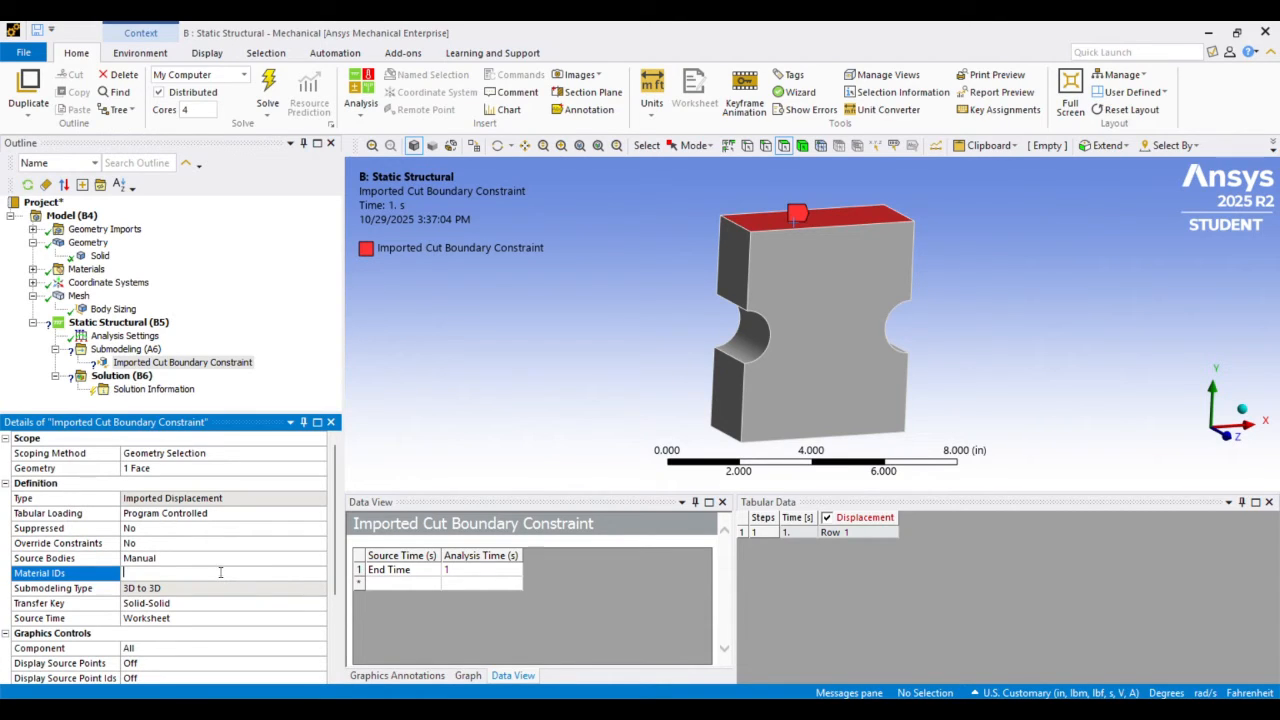
pyautogui.scroll(-1, 218, 527)
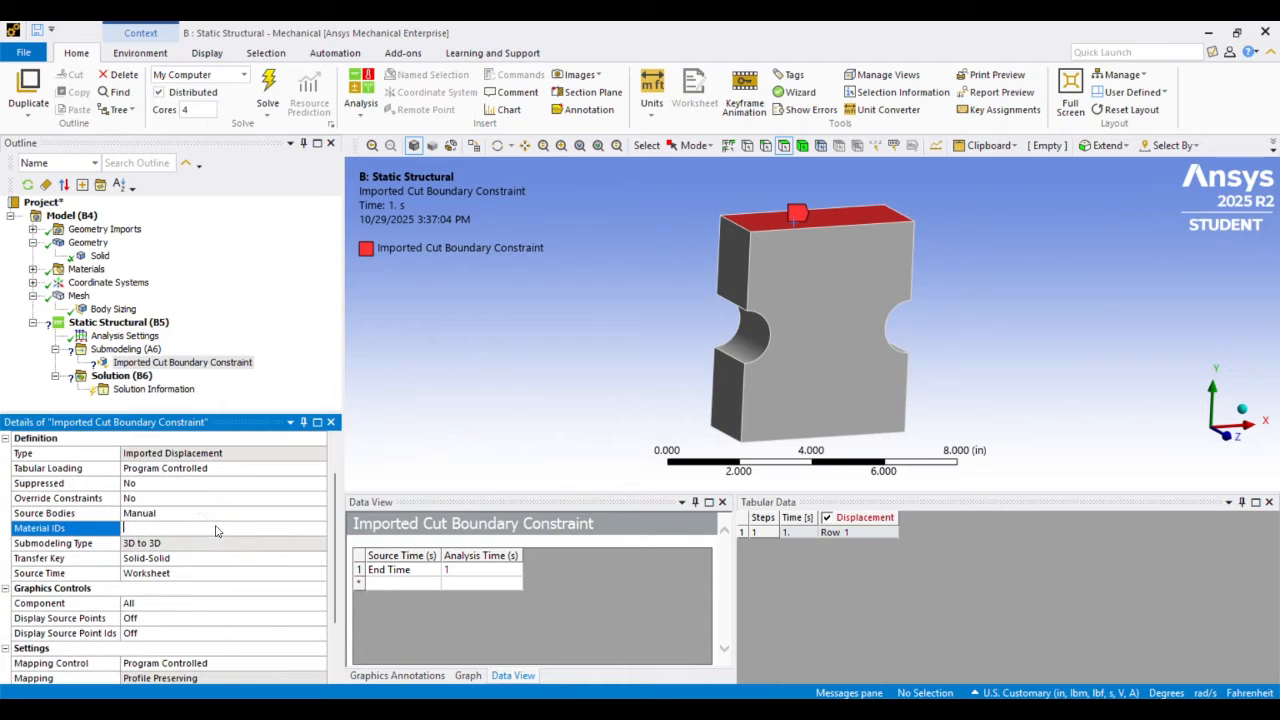
pyautogui.click(222, 512)
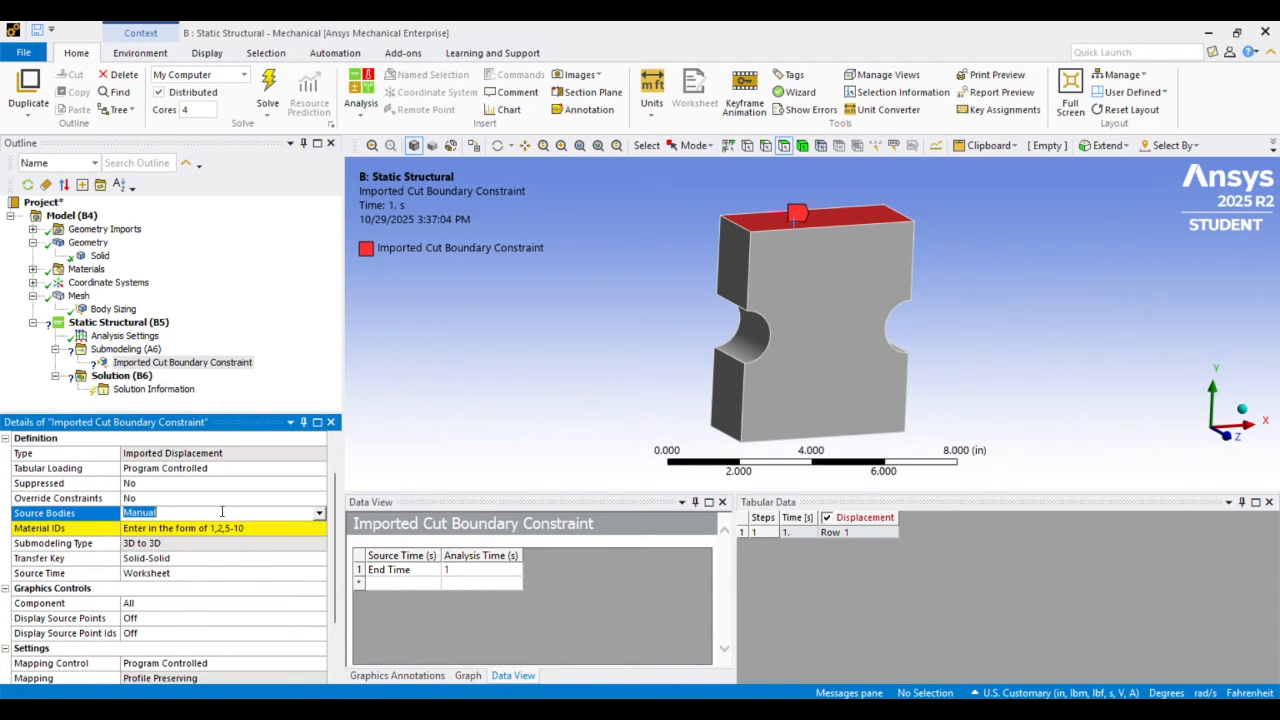
pyautogui.click(321, 515)
pyautogui.click(292, 525)
# Turn on Display Source Points for the imported cut boundary constraint
pyautogui.scroll(-2, 240, 573)
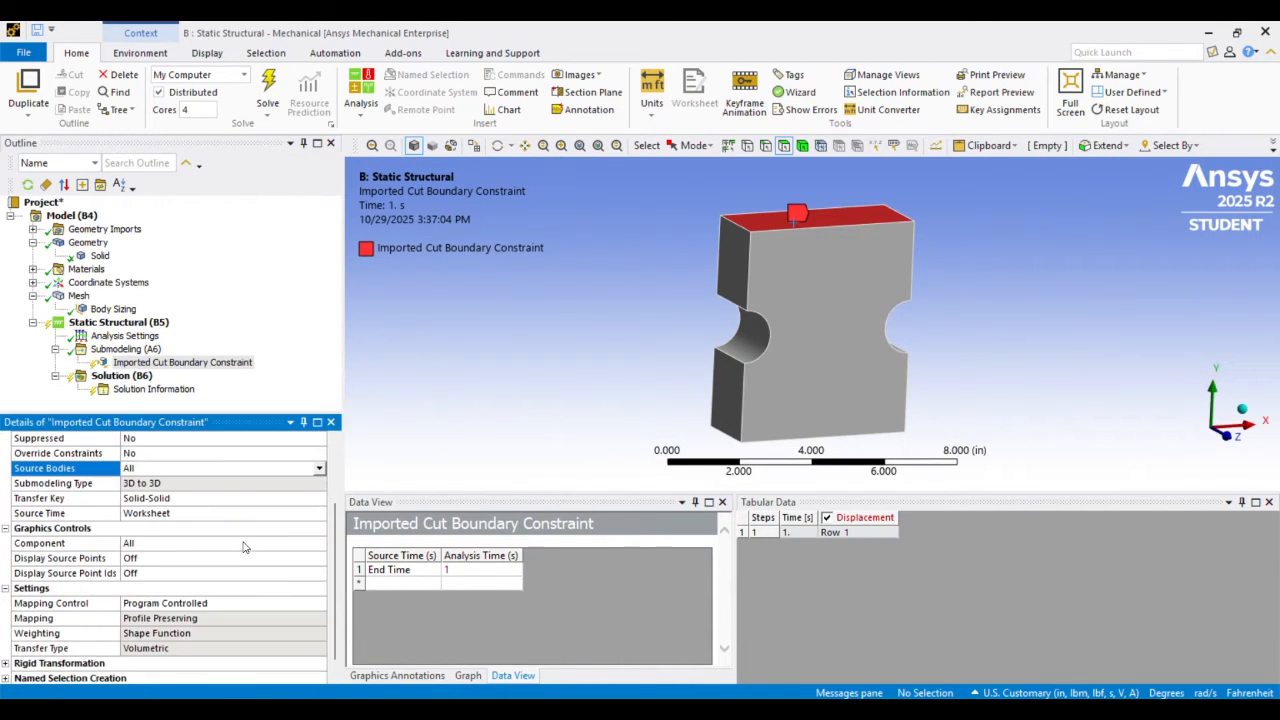
pyautogui.click(156, 558)
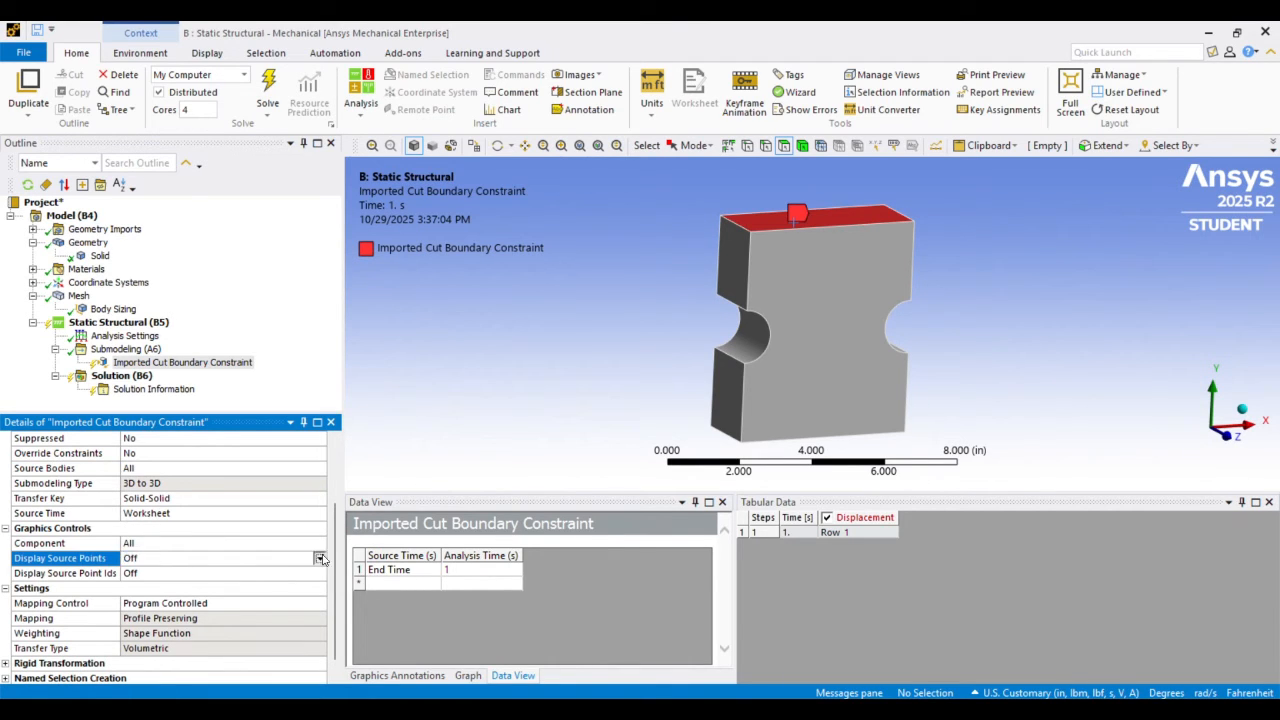
pyautogui.click(320, 558)
pyautogui.click(282, 583)
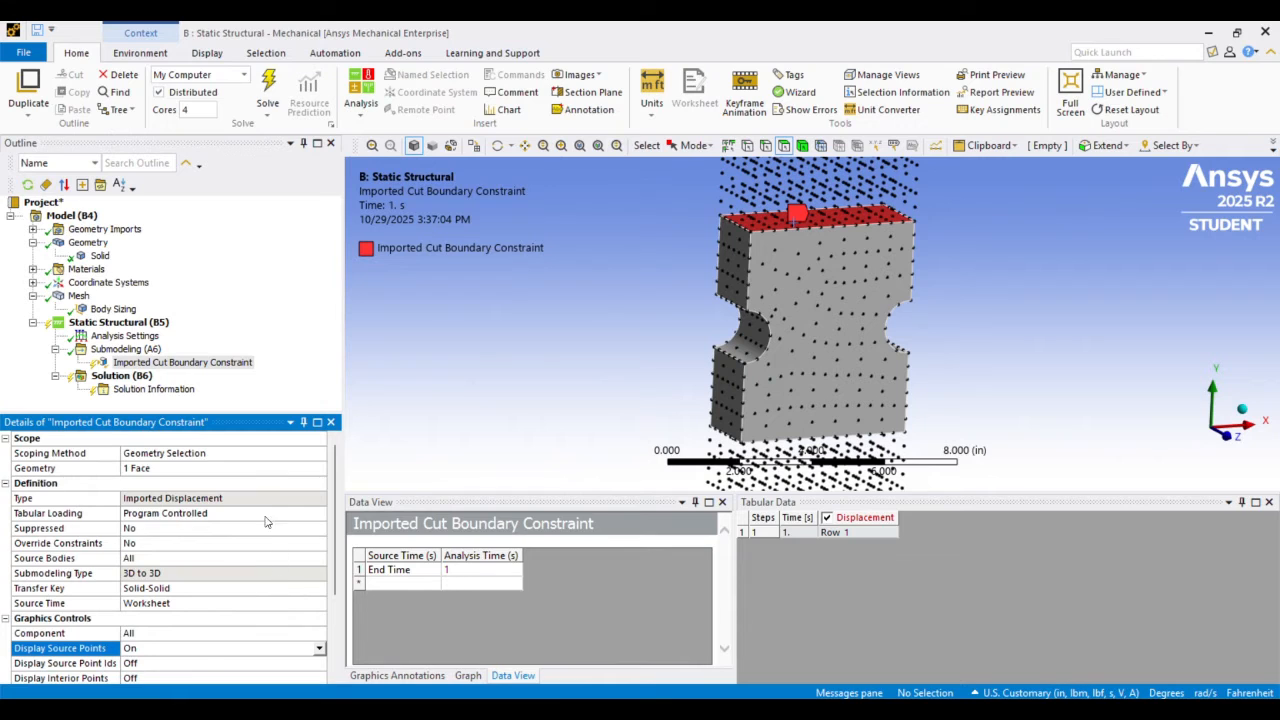
# Examine how the full bar's source points extend above and below the notched submodel
pyautogui.scroll(-3, 262, 514)
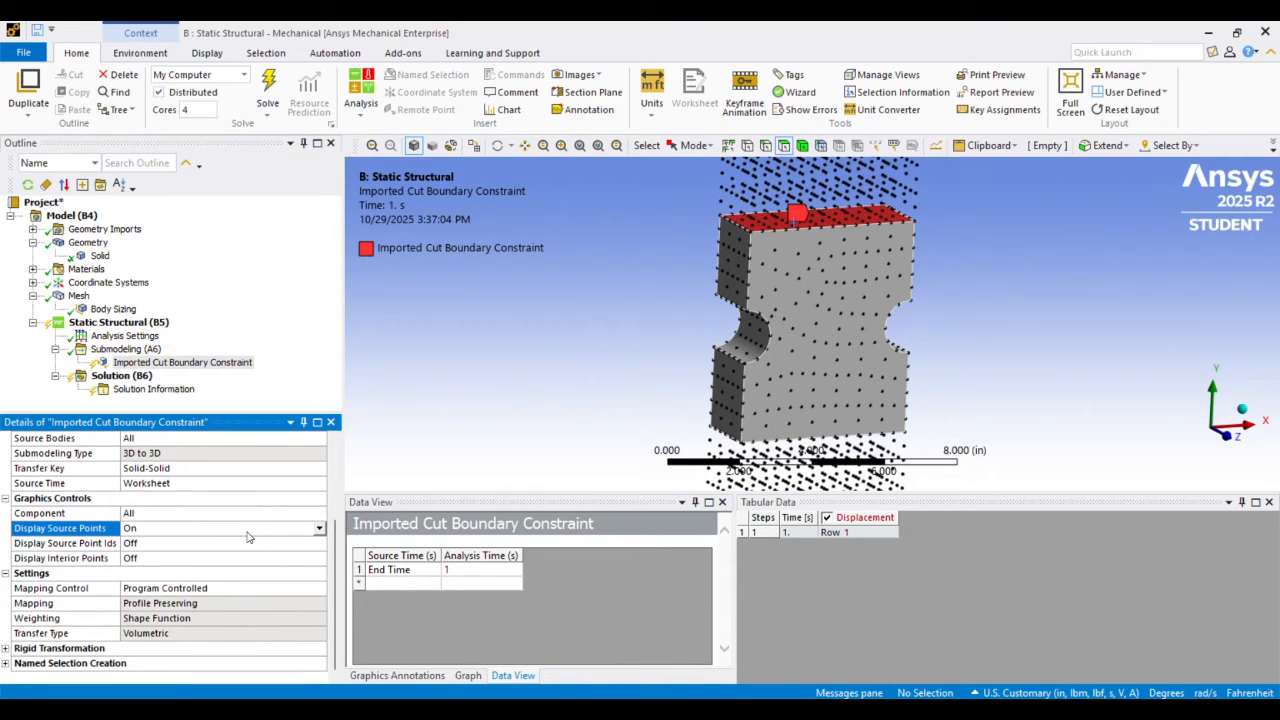
pyautogui.scroll(2, 248, 537)
pyautogui.scroll(-5, 689, 294)
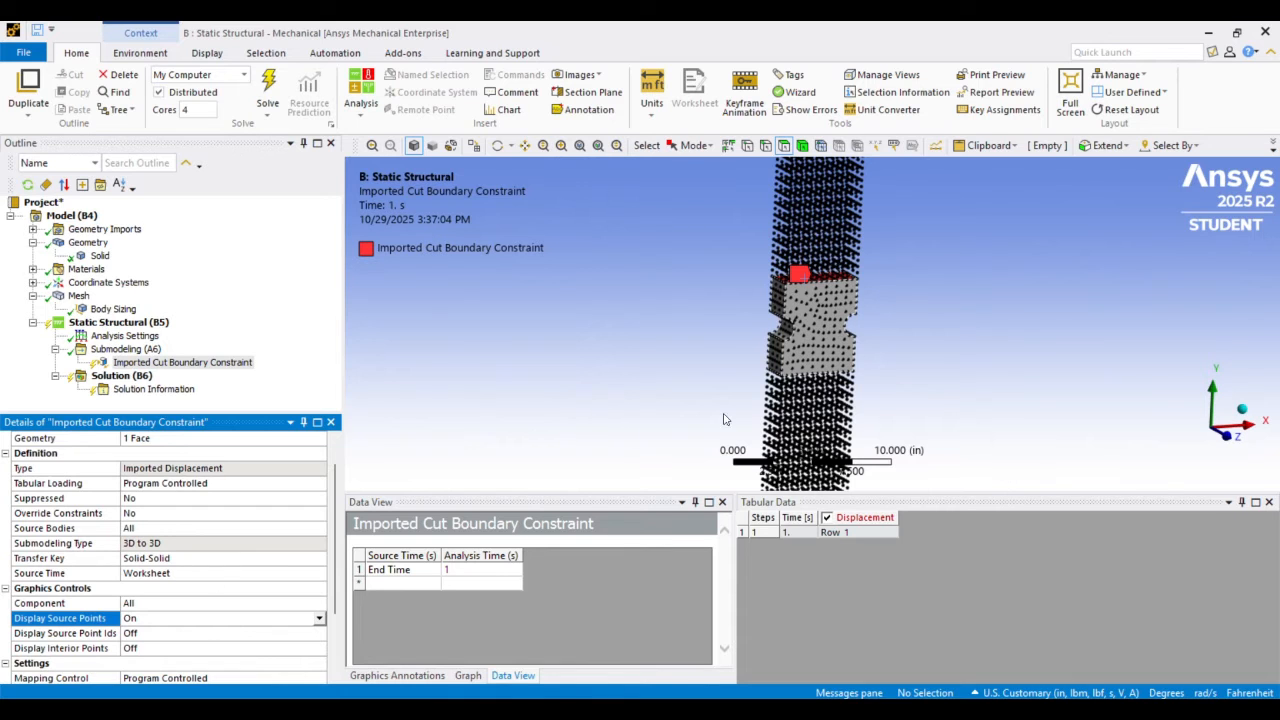
pyautogui.scroll(-3, 725, 419)
pyautogui.scroll(6, 835, 227)
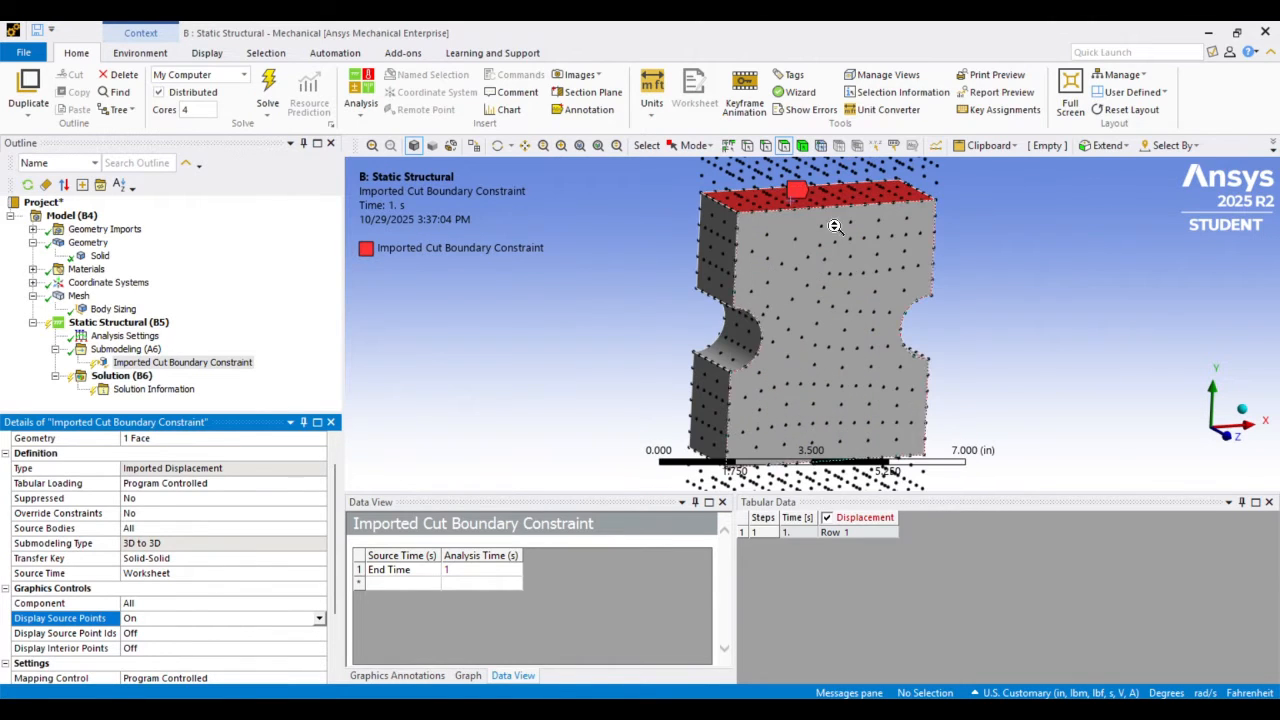
pyautogui.scroll(-5, 758, 192)
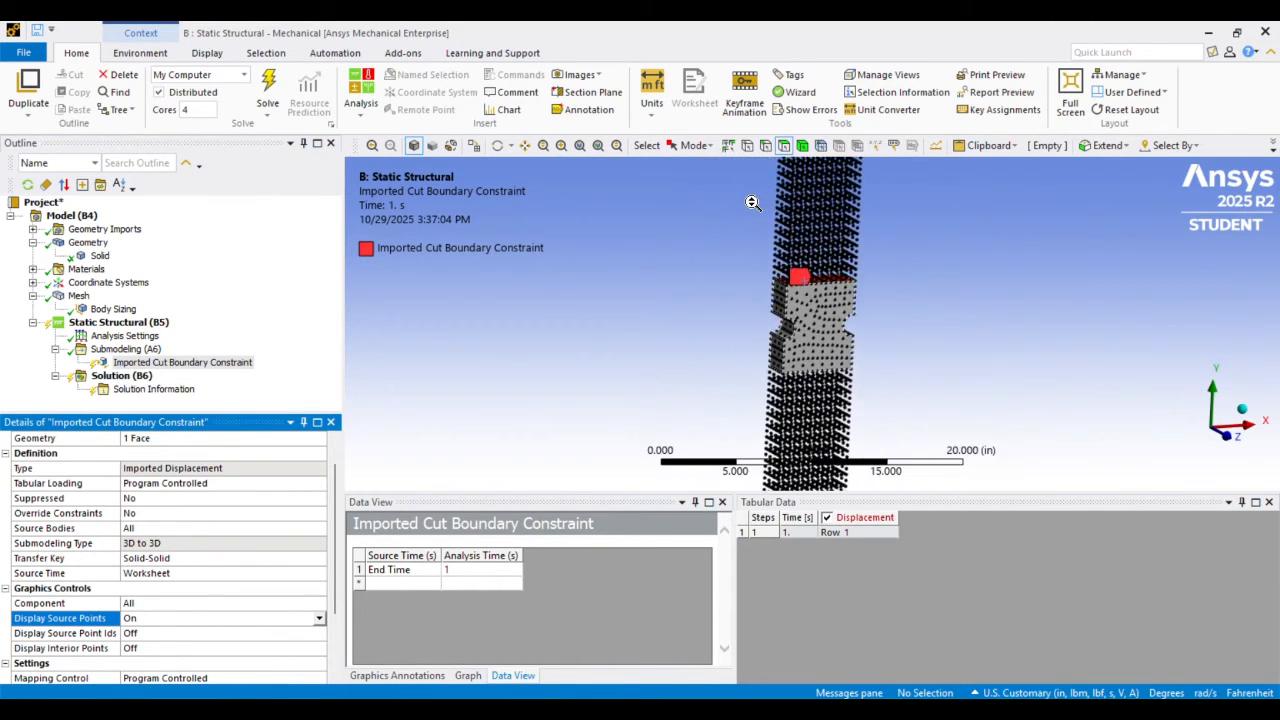
pyautogui.scroll(5, 754, 201)
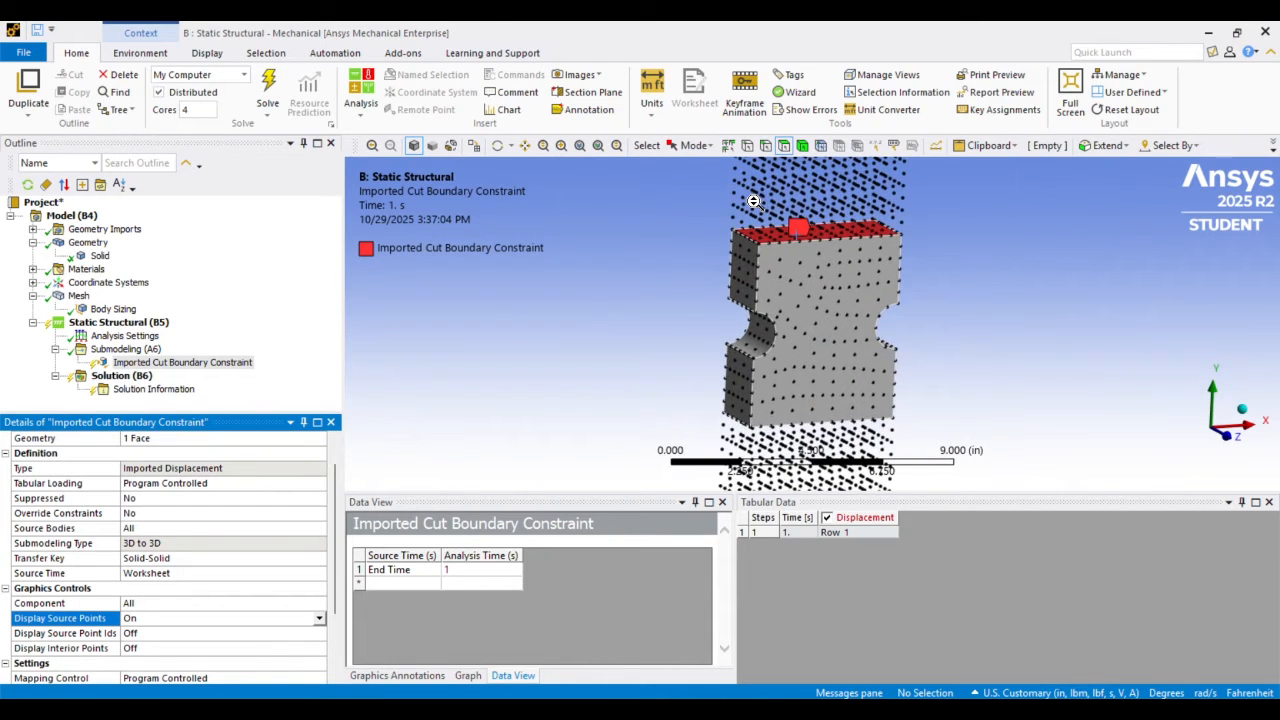
pyautogui.scroll(-2, 753, 204)
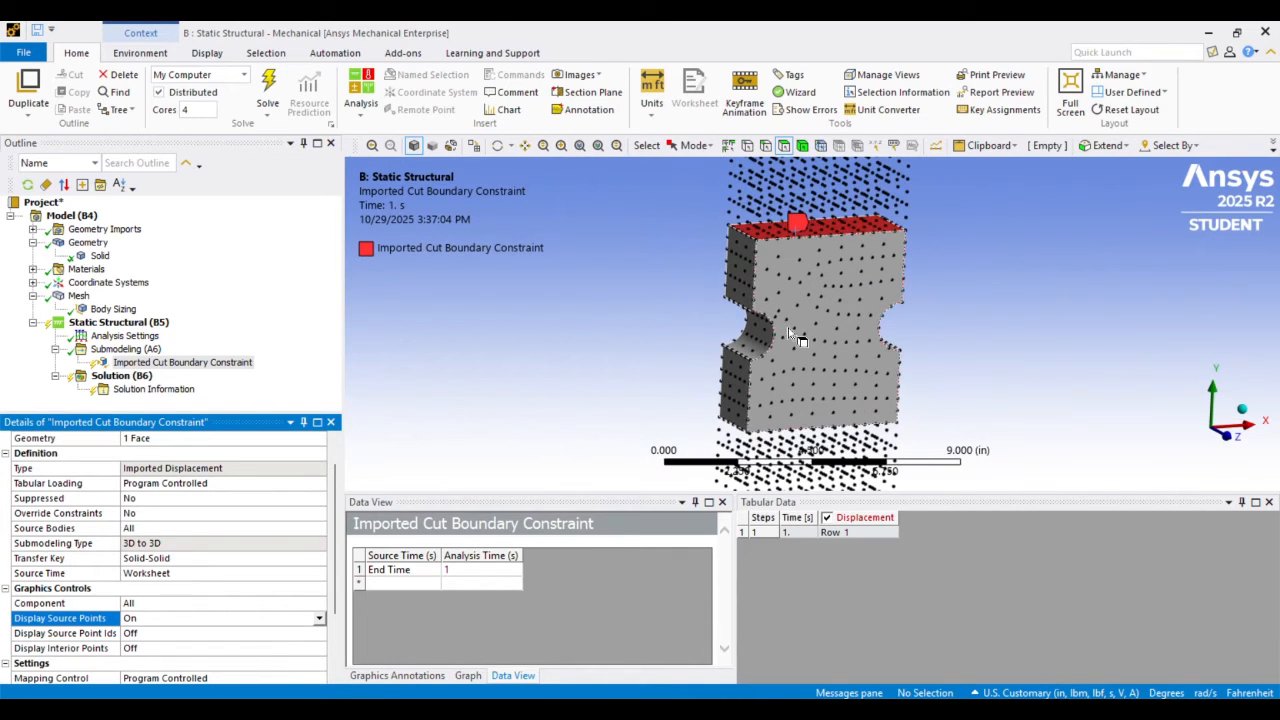
pyautogui.scroll(-1, 799, 210)
pyautogui.scroll(-5, 820, 265)
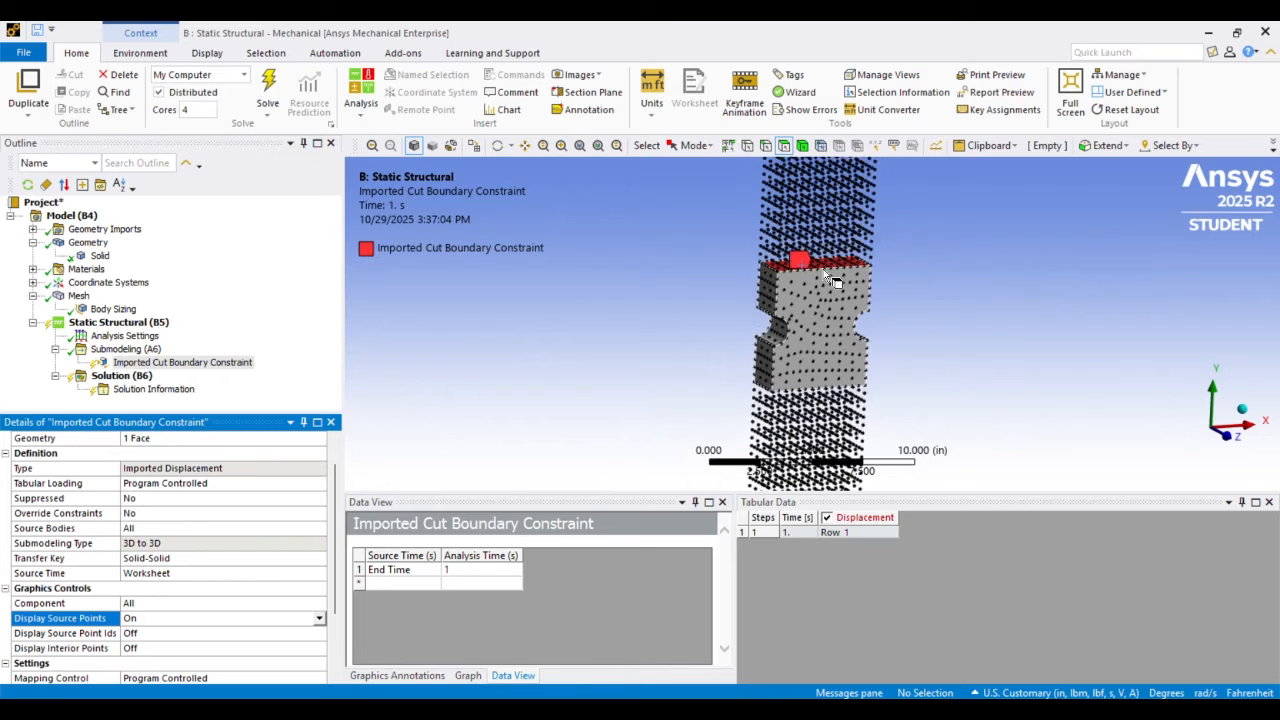
pyautogui.scroll(6, 823, 269)
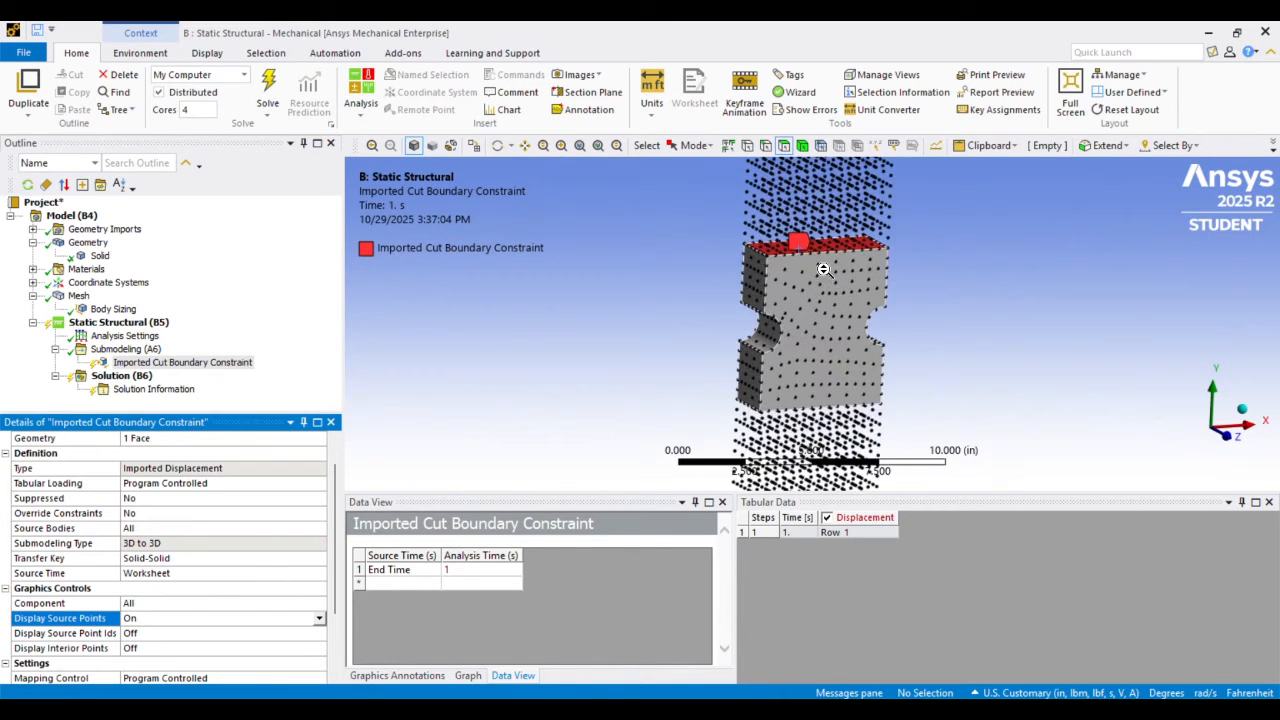
# Inspect the source points around the top cut face and notches of the solid from several angles and distances
pyautogui.click(529, 152)
pyautogui.moveTo(753, 225); pyautogui.dragTo(668, 214)
pyautogui.scroll(-2, 668, 214)
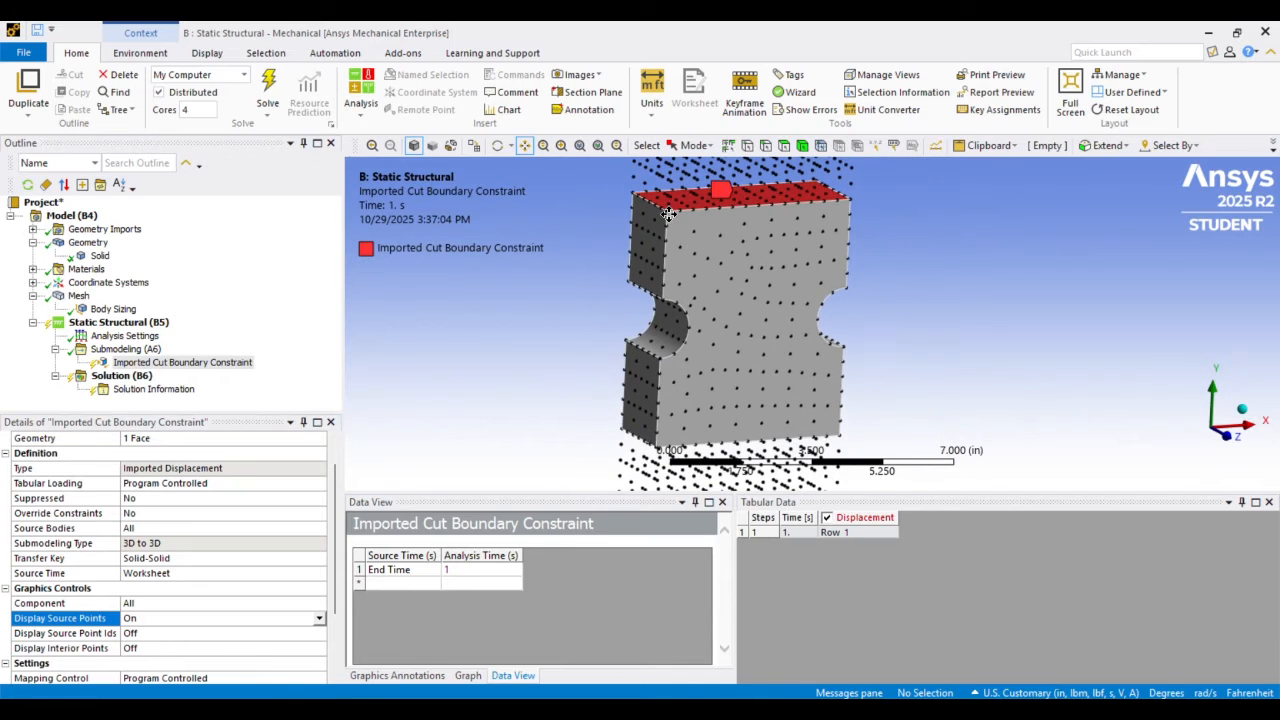
pyautogui.scroll(-2, 735, 243)
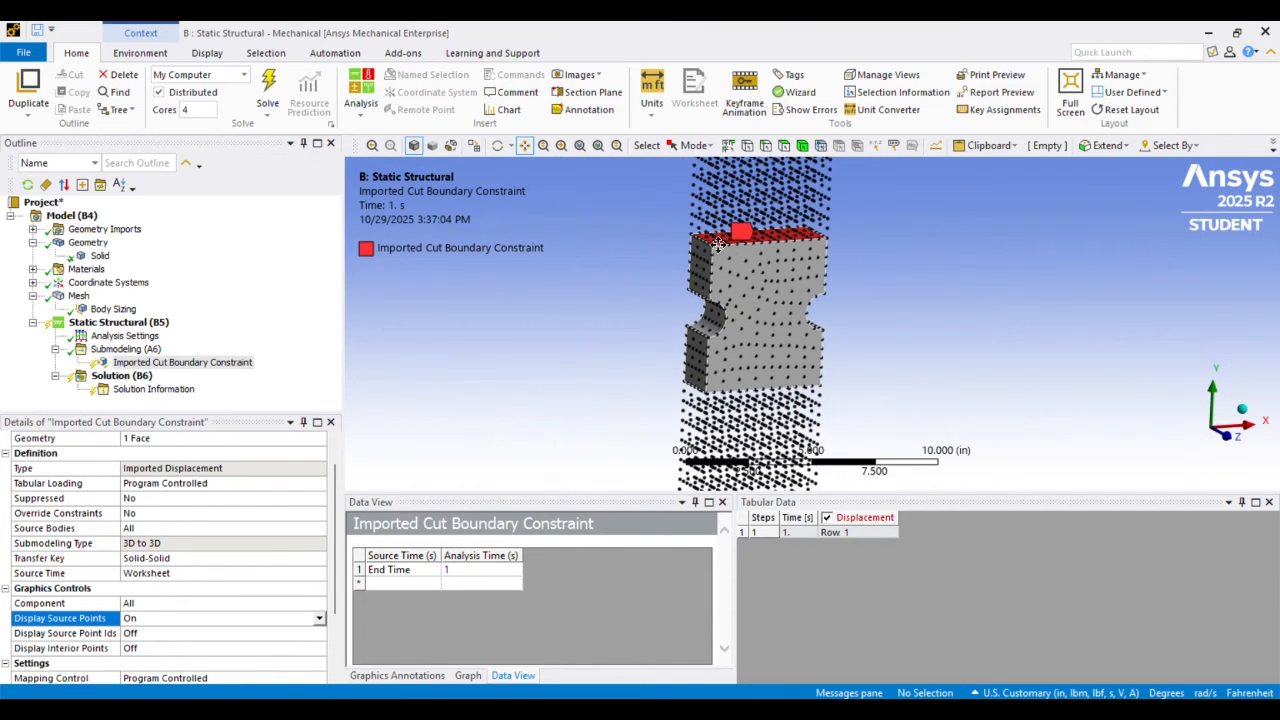
pyautogui.scroll(4, 753, 259)
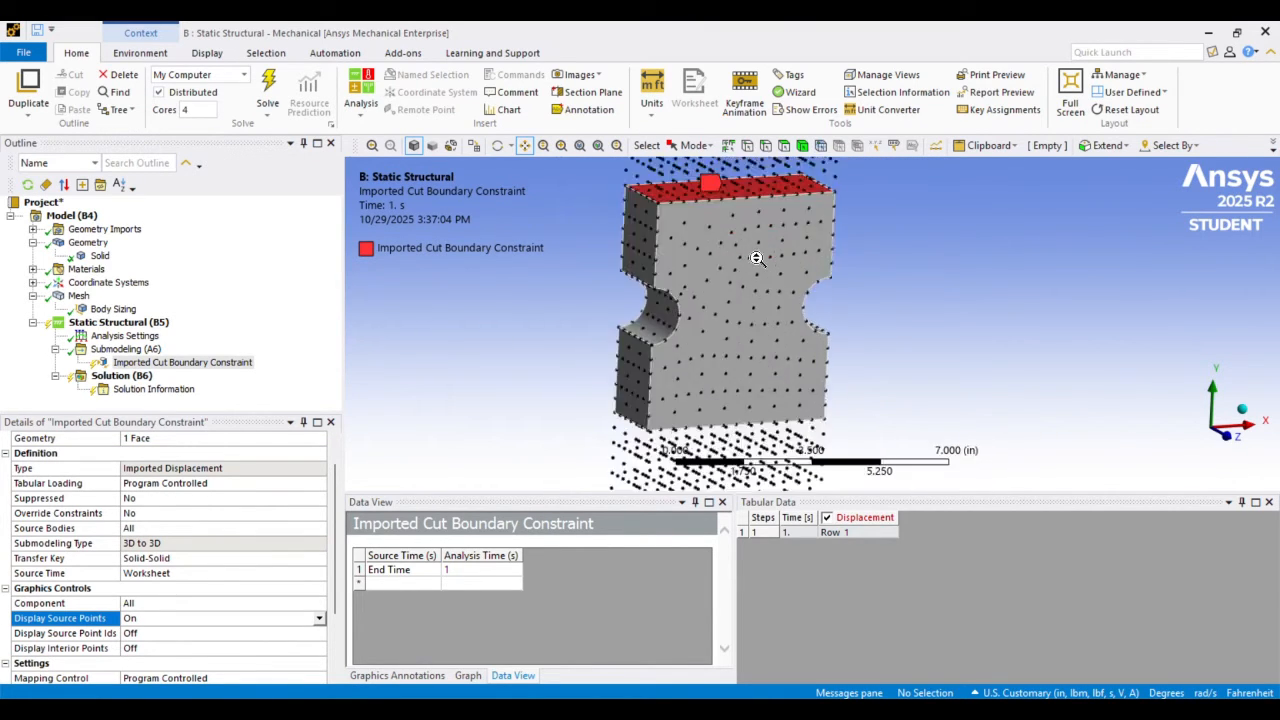
pyautogui.moveTo(682, 220); pyautogui.dragTo(710, 223)
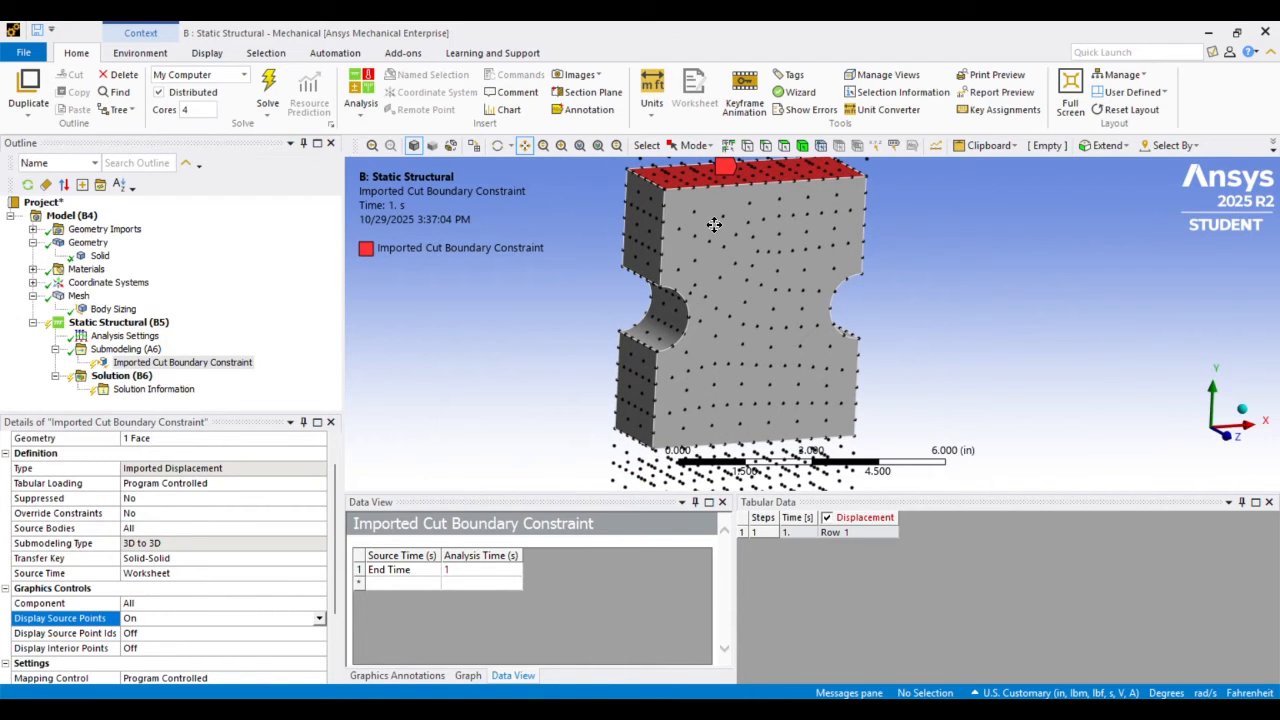
pyautogui.scroll(-2, 695, 225)
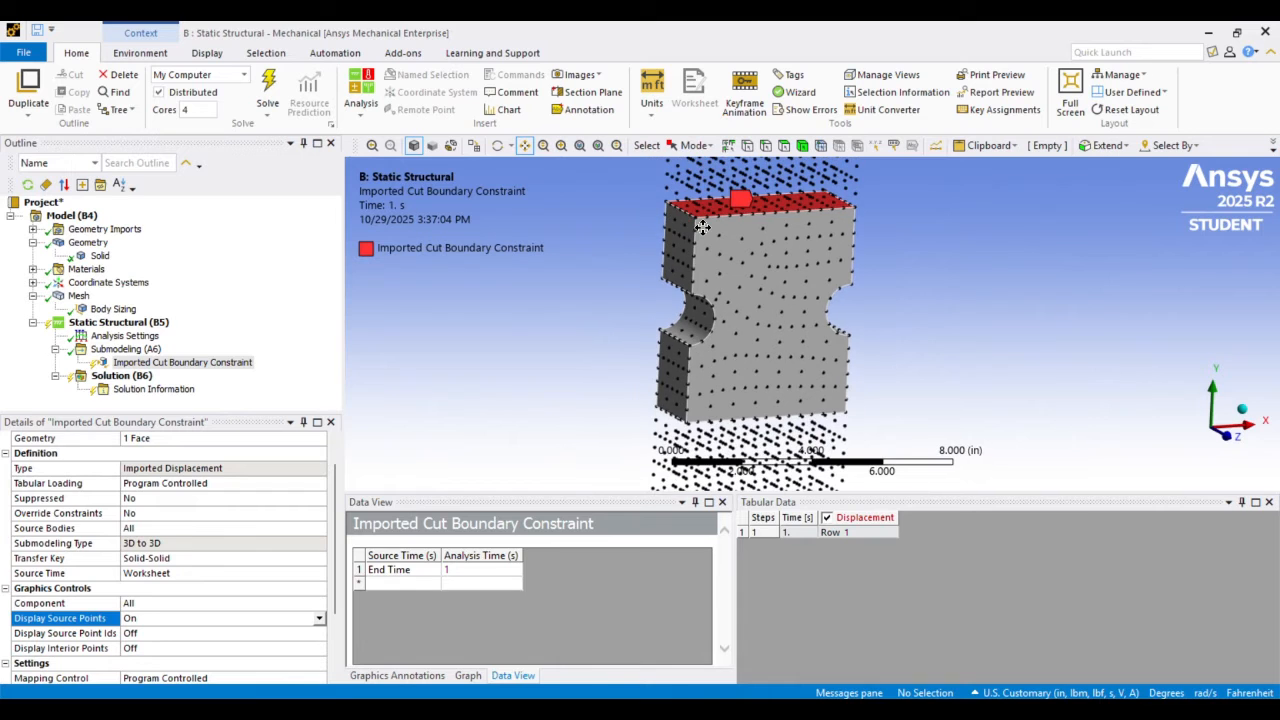
pyautogui.moveTo(660, 212); pyautogui.dragTo(760, 251, button='middle')
pyautogui.moveTo(667, 216); pyautogui.dragTo(697, 226, button='middle')
pyautogui.scroll(2, 691, 227)
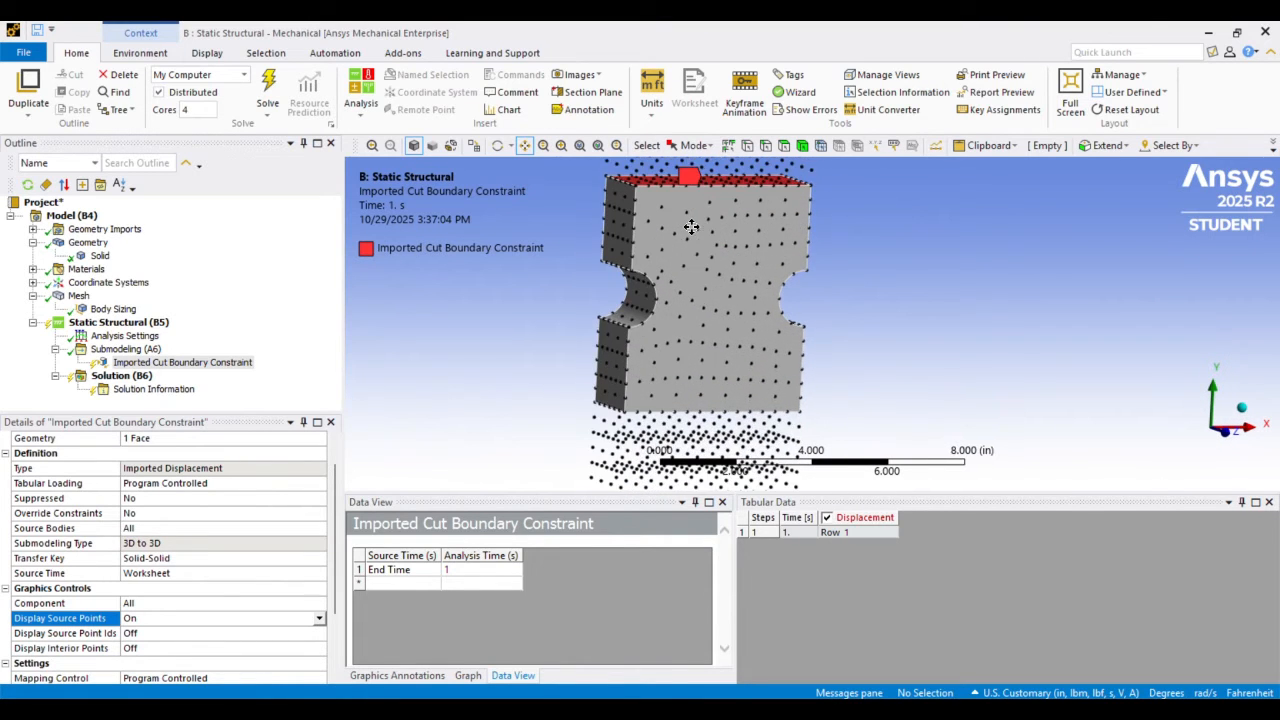
pyautogui.scroll(-2, 677, 230)
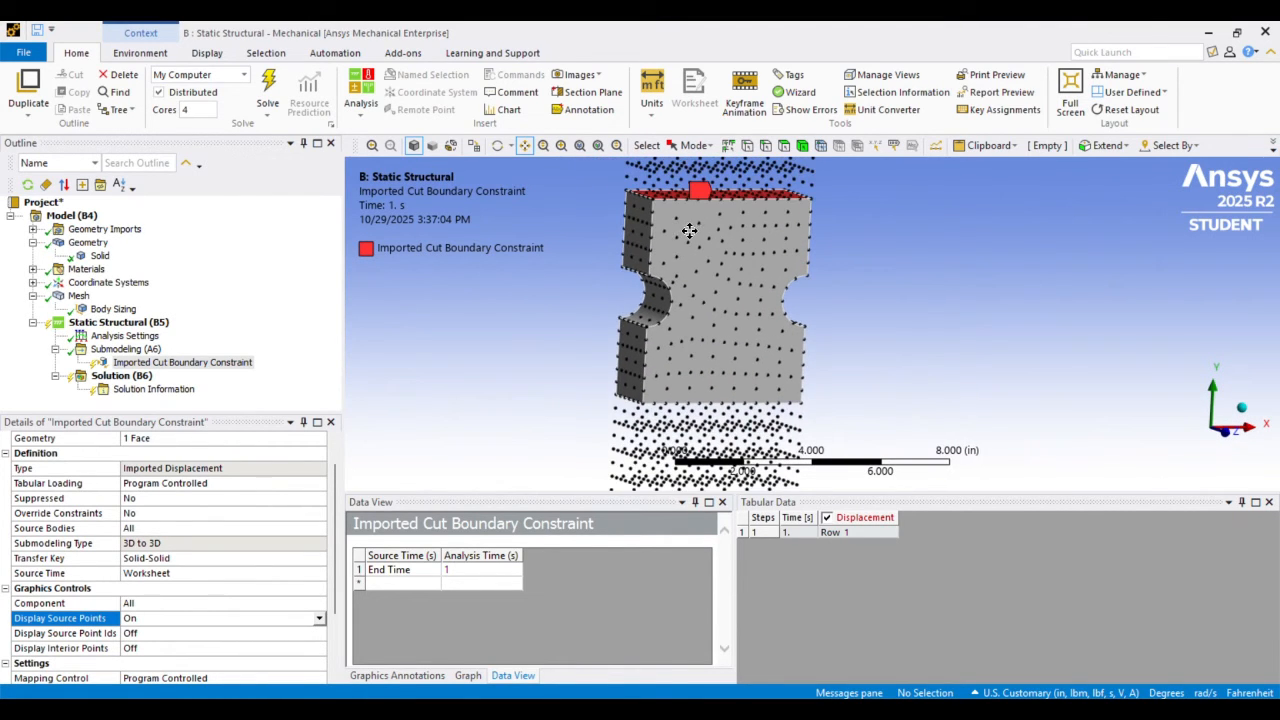
pyautogui.moveTo(686, 229); pyautogui.dragTo(714, 242, button='middle')
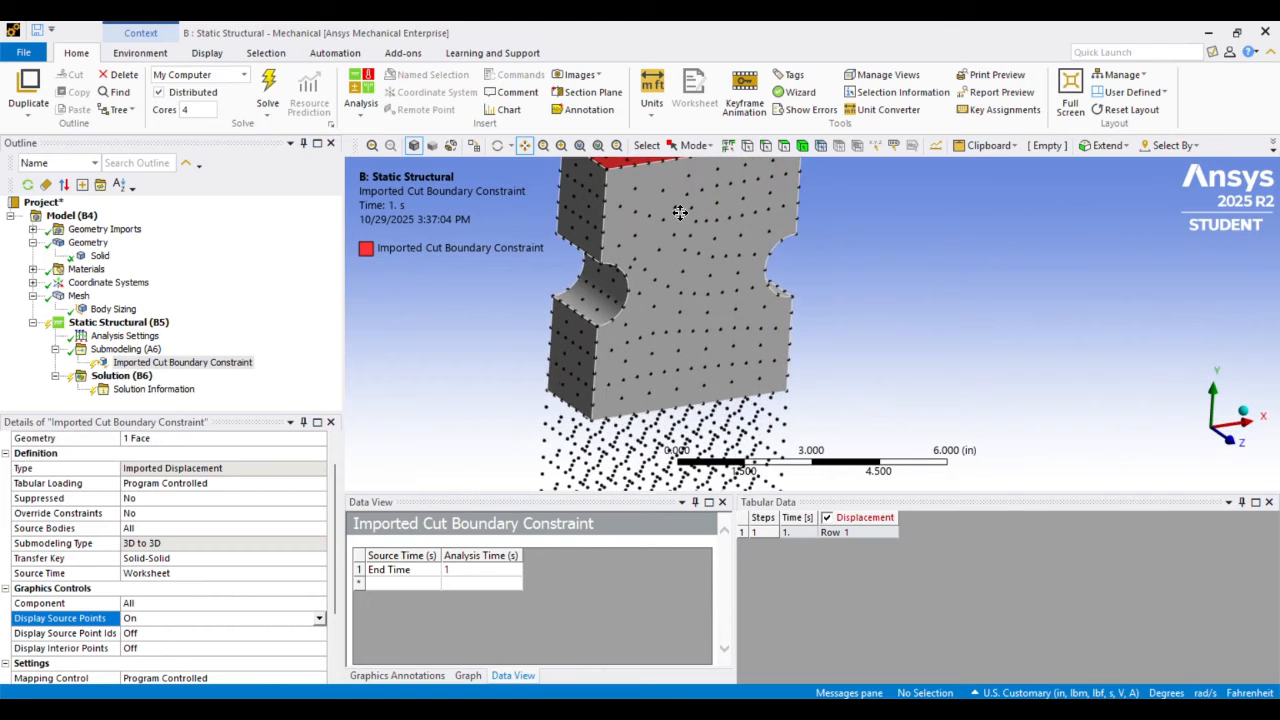
pyautogui.scroll(2, 716, 245)
pyautogui.scroll(-2, 716, 245)
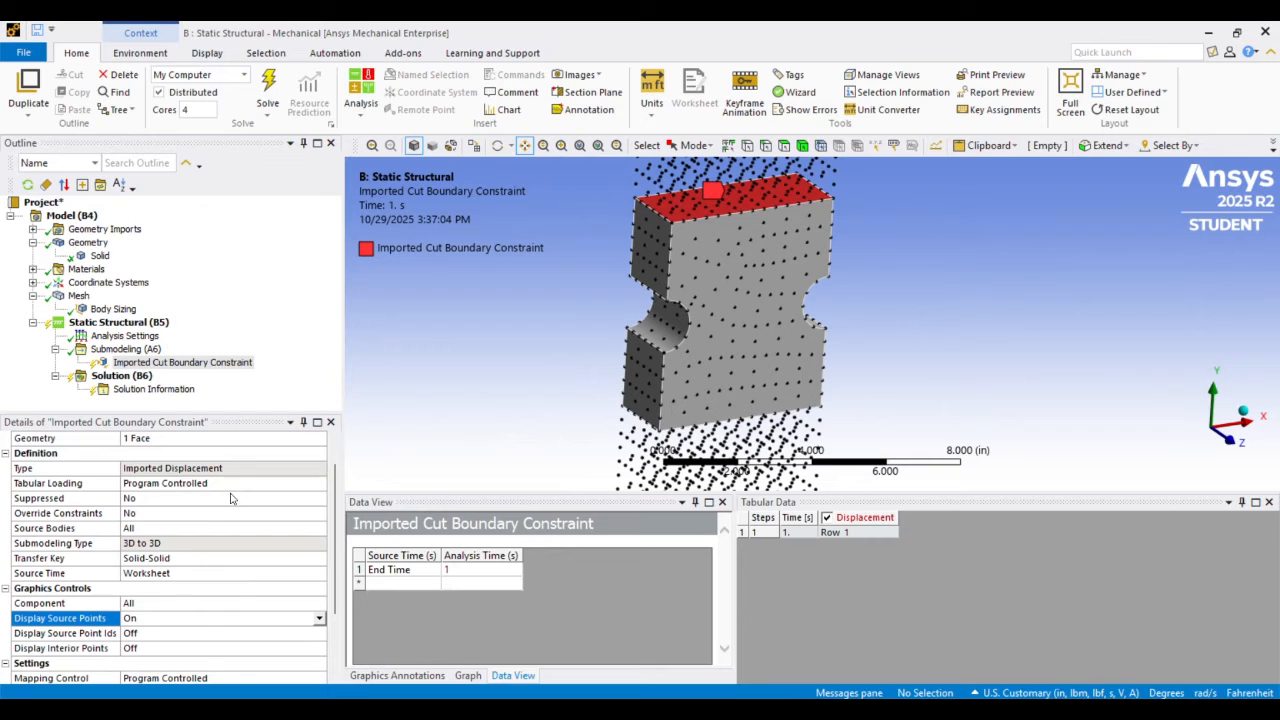
# Review the imported cut boundary constraint's definition, graphics control and mapping settings, including Source Bodies
pyautogui.scroll(1, 230, 495)
pyautogui.scroll(-1, 230, 485)
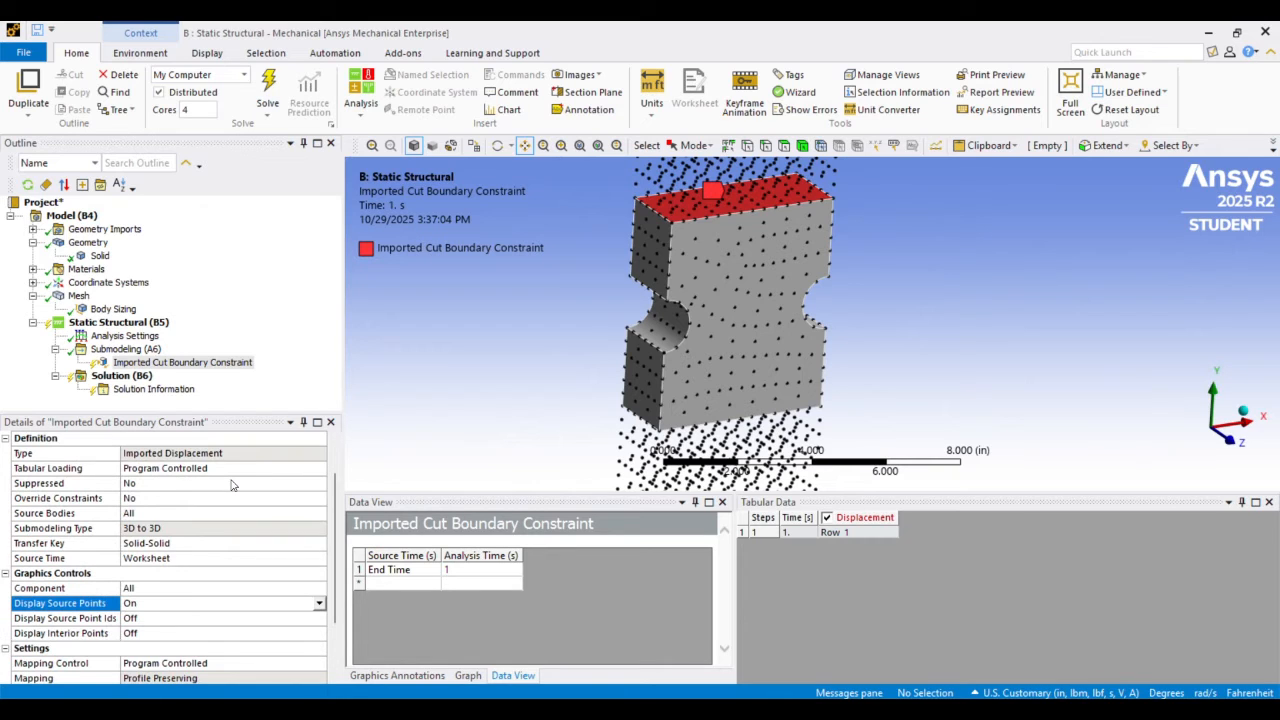
pyautogui.scroll(-1, 230, 485)
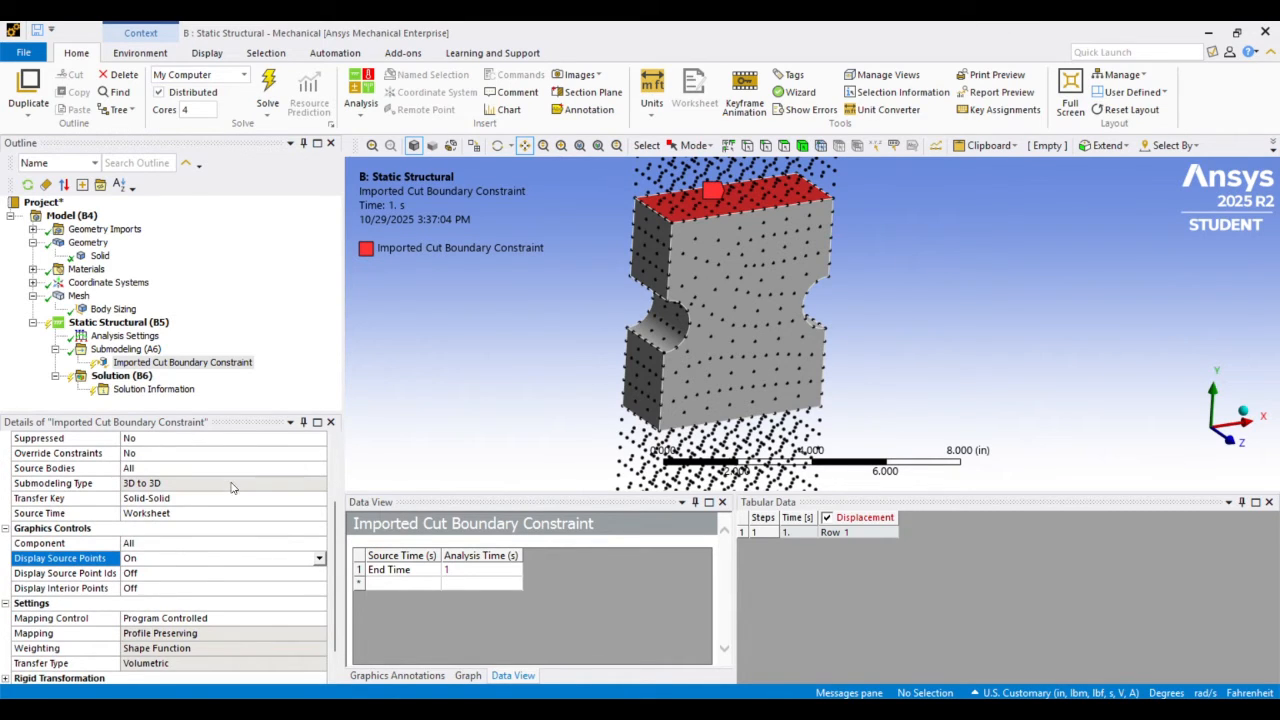
pyautogui.scroll(-1, 231, 487)
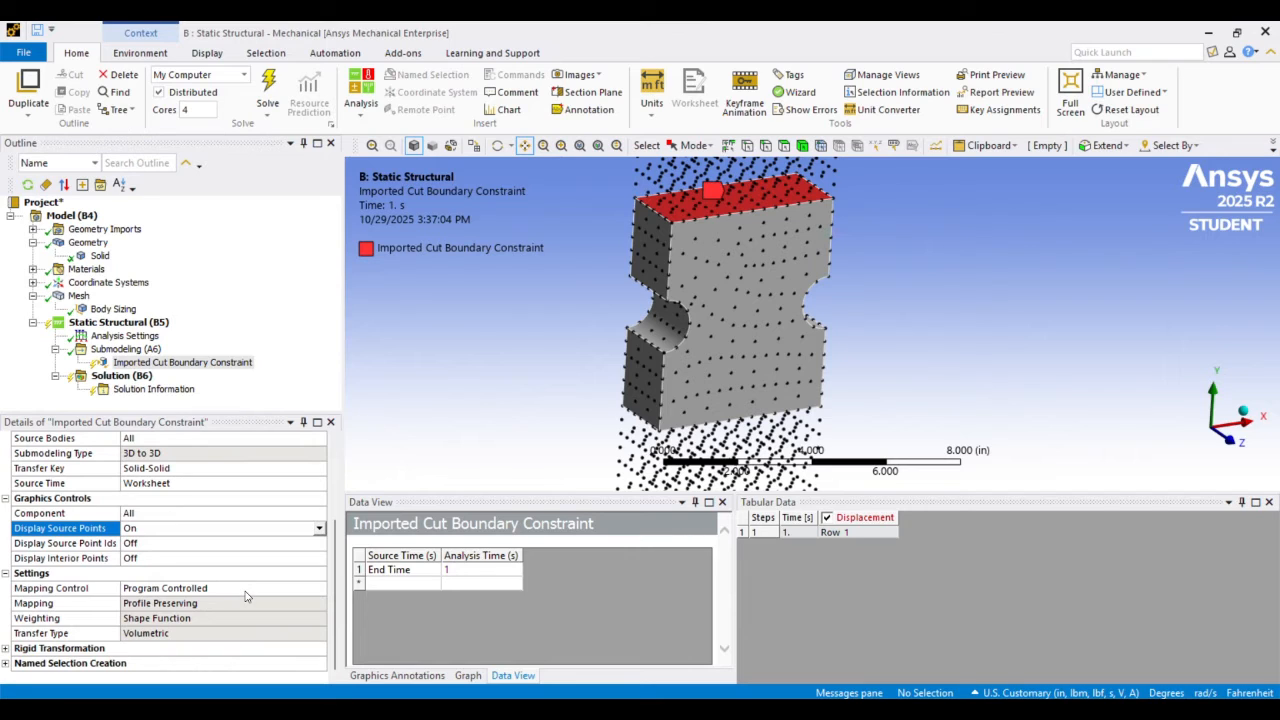
pyautogui.scroll(1, 229, 531)
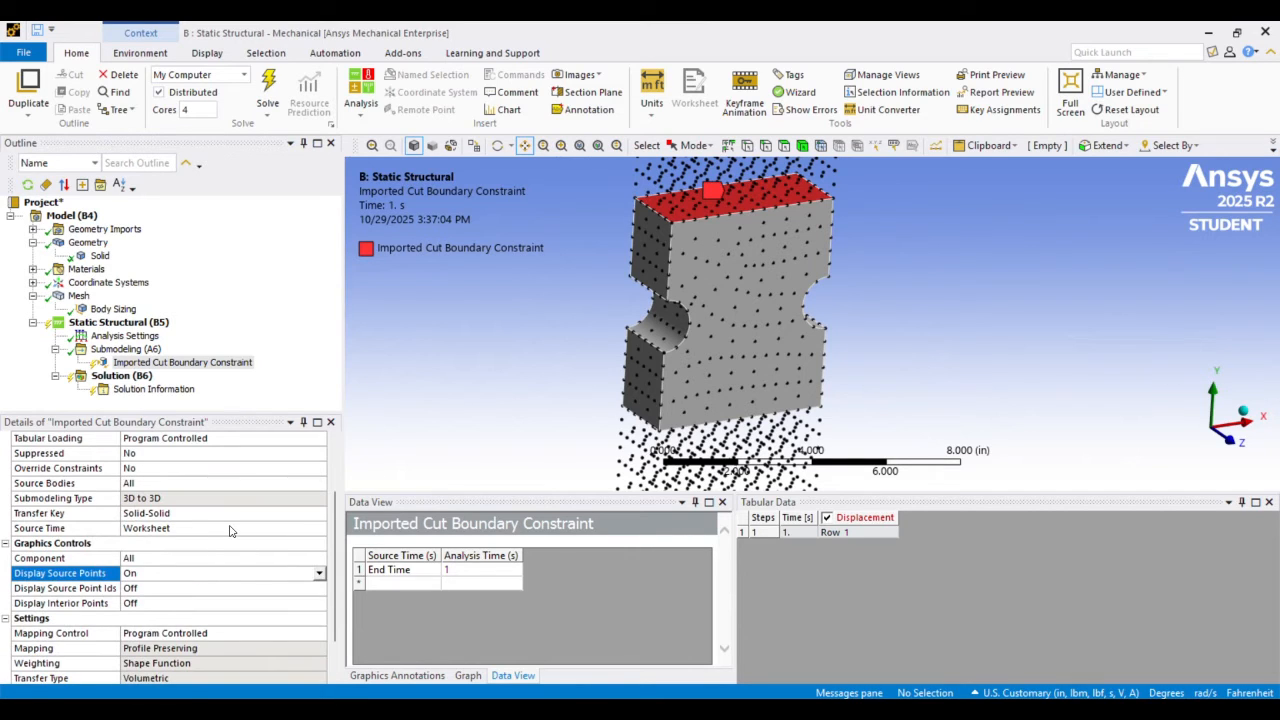
pyautogui.click(186, 482)
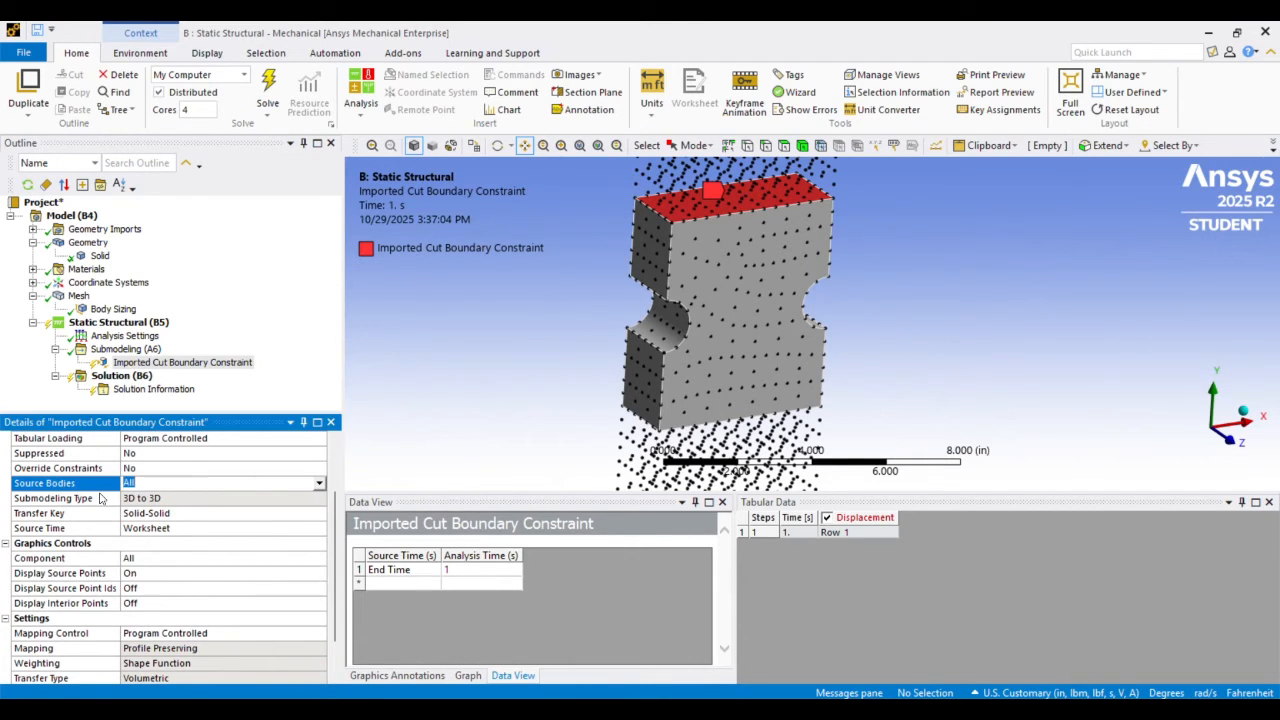
# Set the imported cut boundary constraint's Source Bodies to Manual with Material IDs 1
pyautogui.click(319, 486)
pyautogui.click(293, 508)
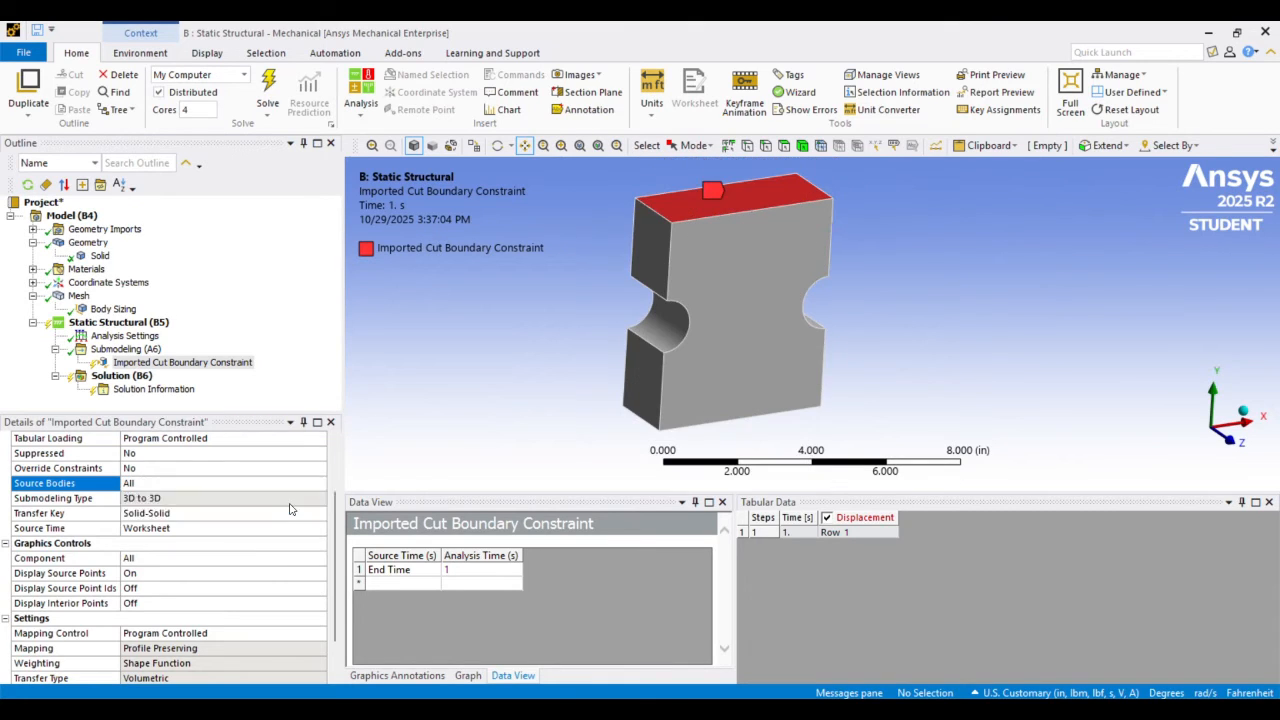
pyautogui.click(182, 573)
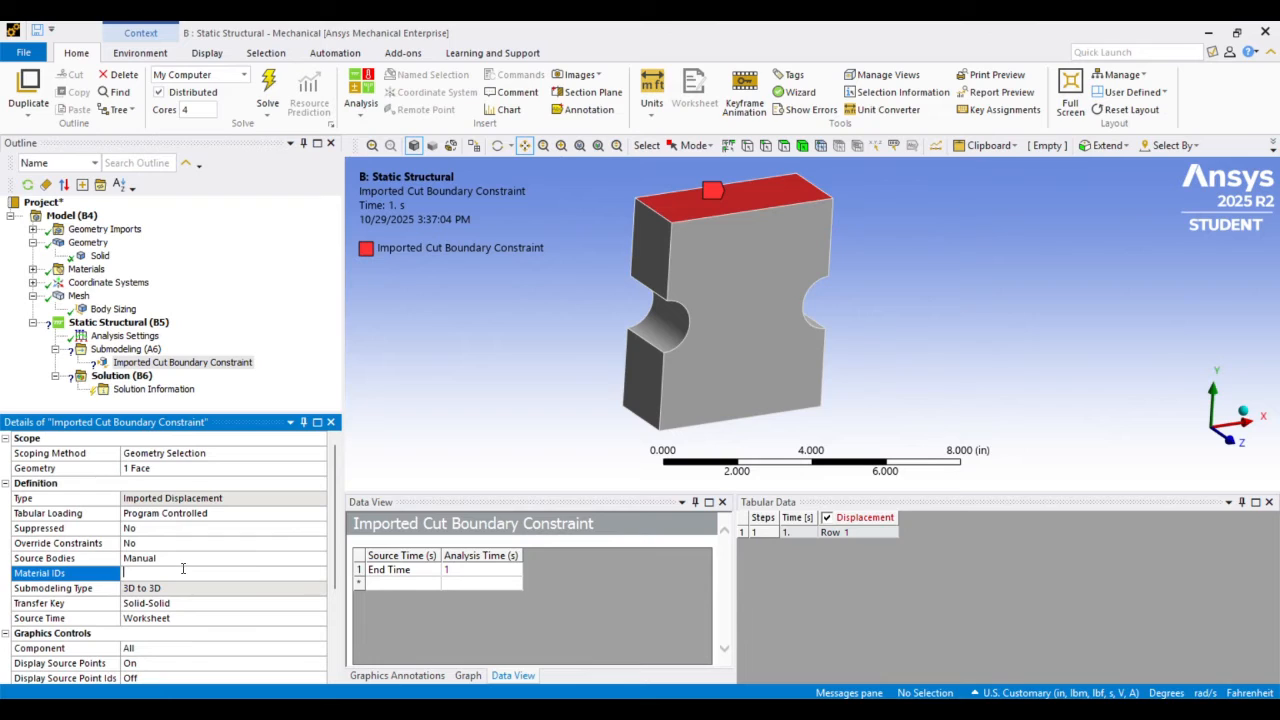
pyautogui.click(411, 389)
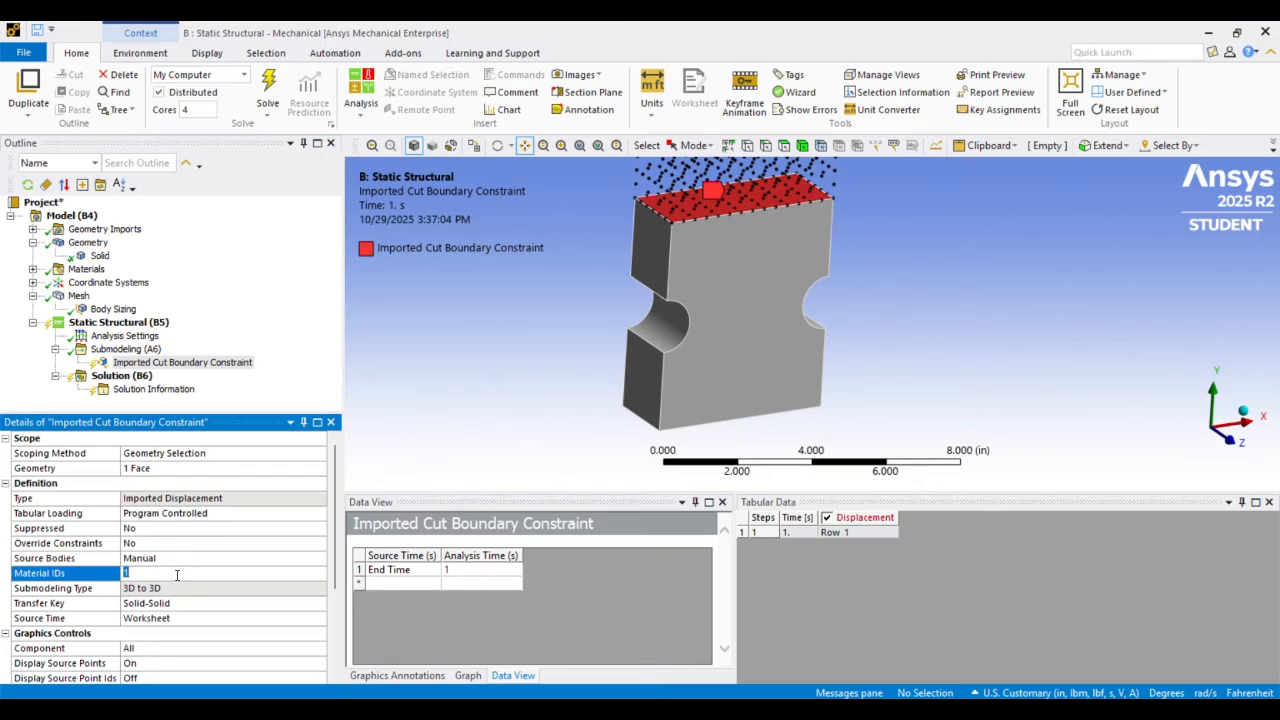
# Change the Material IDs to 2 and to 3 to compare which source points each full-bar body contributes around the submodel
pyautogui.write('2')
pyautogui.click(458, 342)
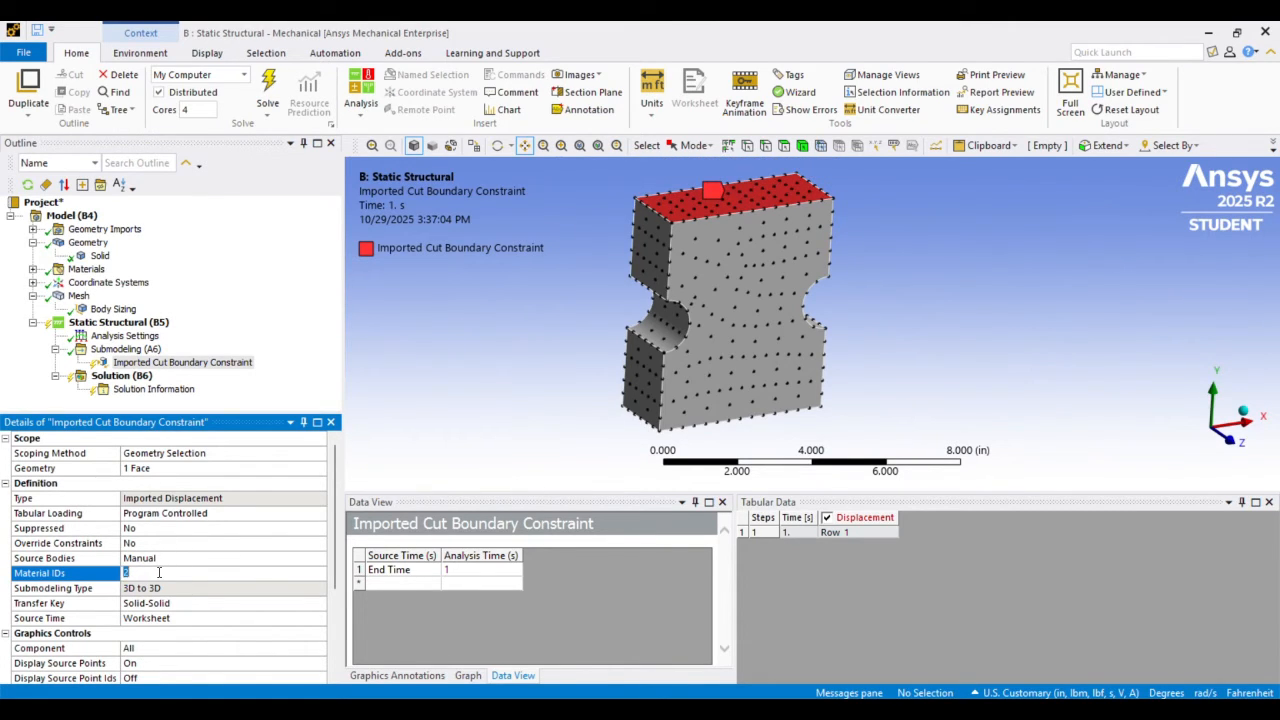
pyautogui.press('BackSpace')
pyautogui.click(497, 391)
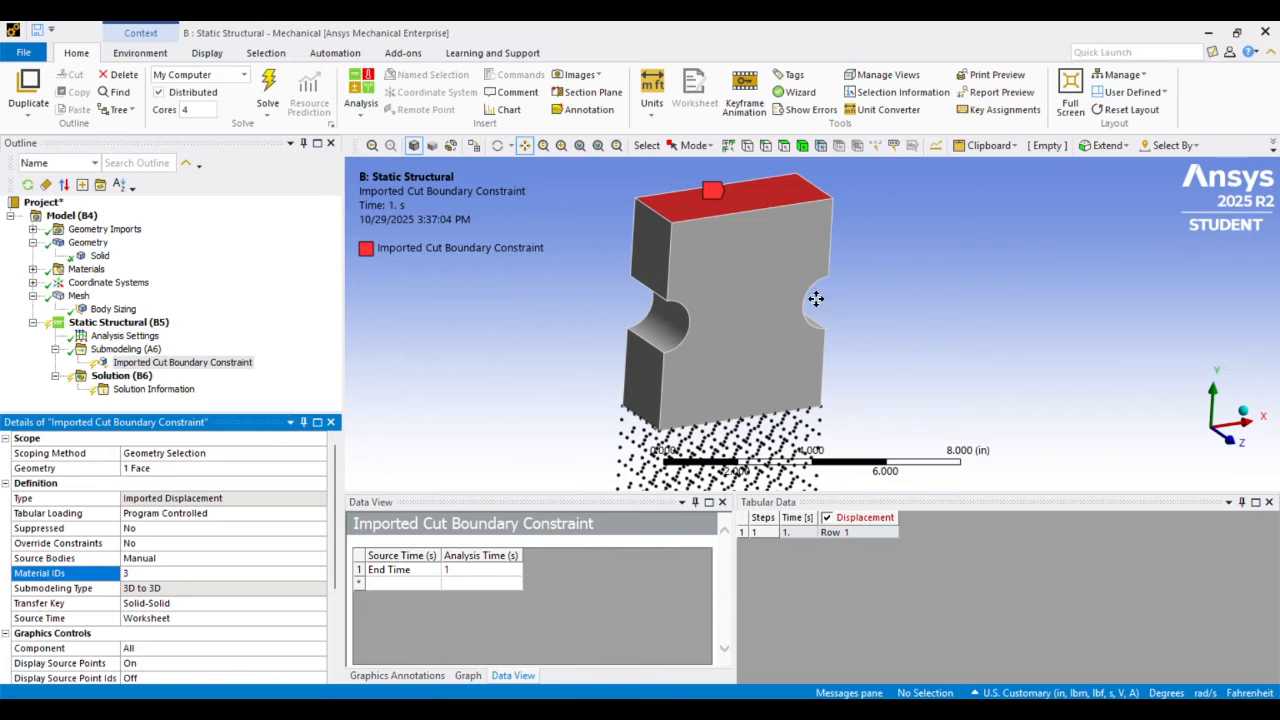
pyautogui.scroll(-2, 722, 284)
pyautogui.scroll(-2, 722, 285)
pyautogui.moveTo(740, 317); pyautogui.dragTo(702, 301)
pyautogui.scroll(-2, 702, 301)
pyautogui.scroll(3, 702, 301)
pyautogui.moveTo(691, 226); pyautogui.dragTo(709, 307)
# Set the Material IDs to 1 and examine that body's source points above the top cut face
pyautogui.click(156, 573)
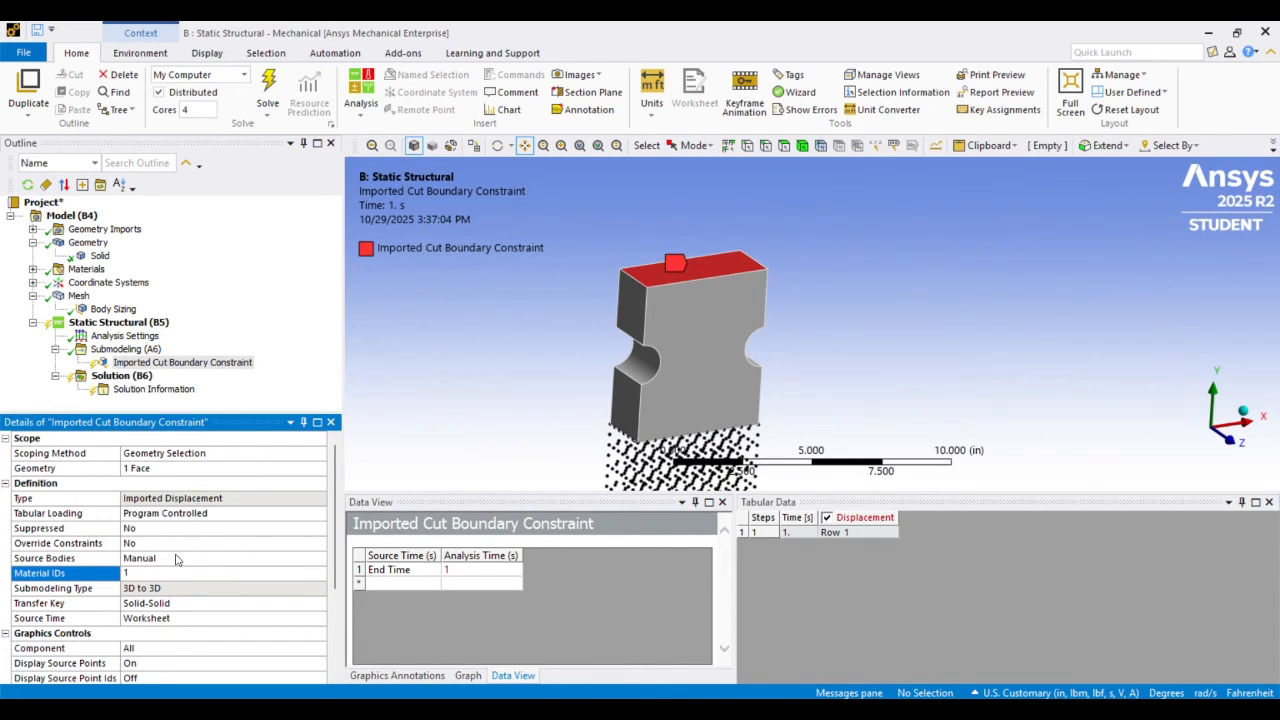
pyautogui.press('Return')
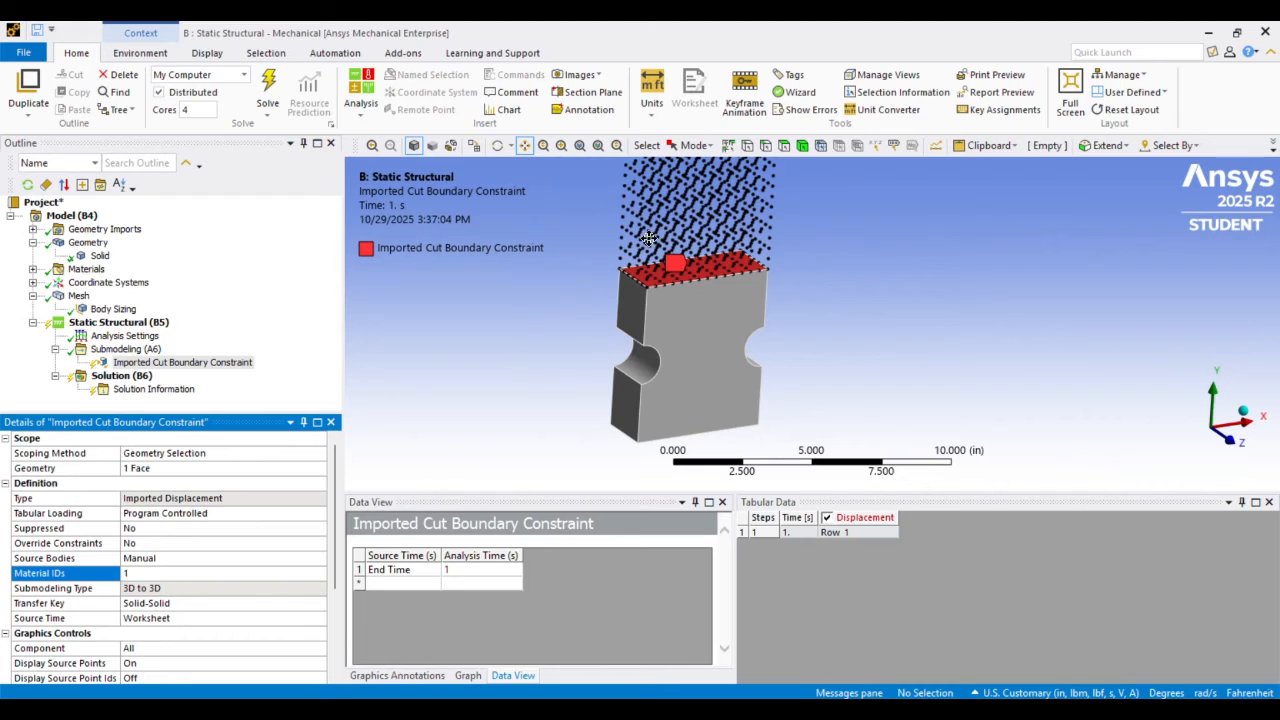
pyautogui.moveTo(648, 233); pyautogui.dragTo(653, 263)
pyautogui.scroll(-4, 653, 263)
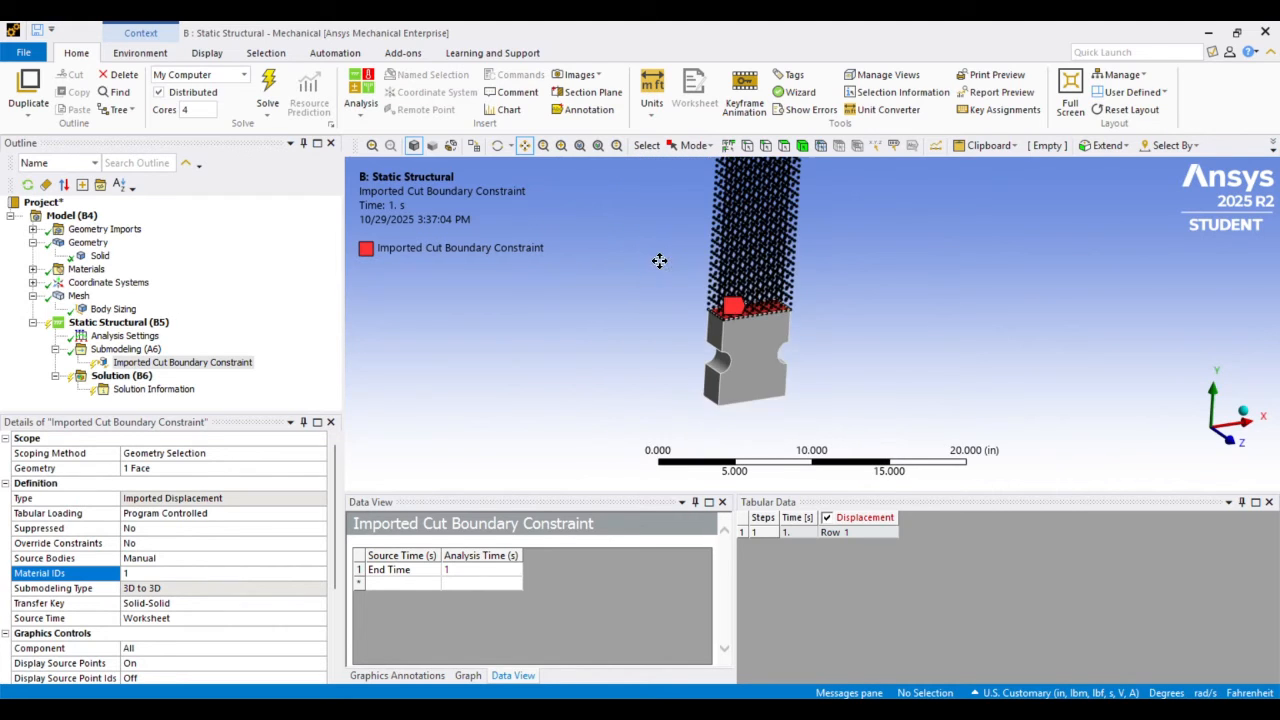
pyautogui.moveTo(711, 233); pyautogui.dragTo(678, 226)
pyautogui.scroll(4, 680, 262)
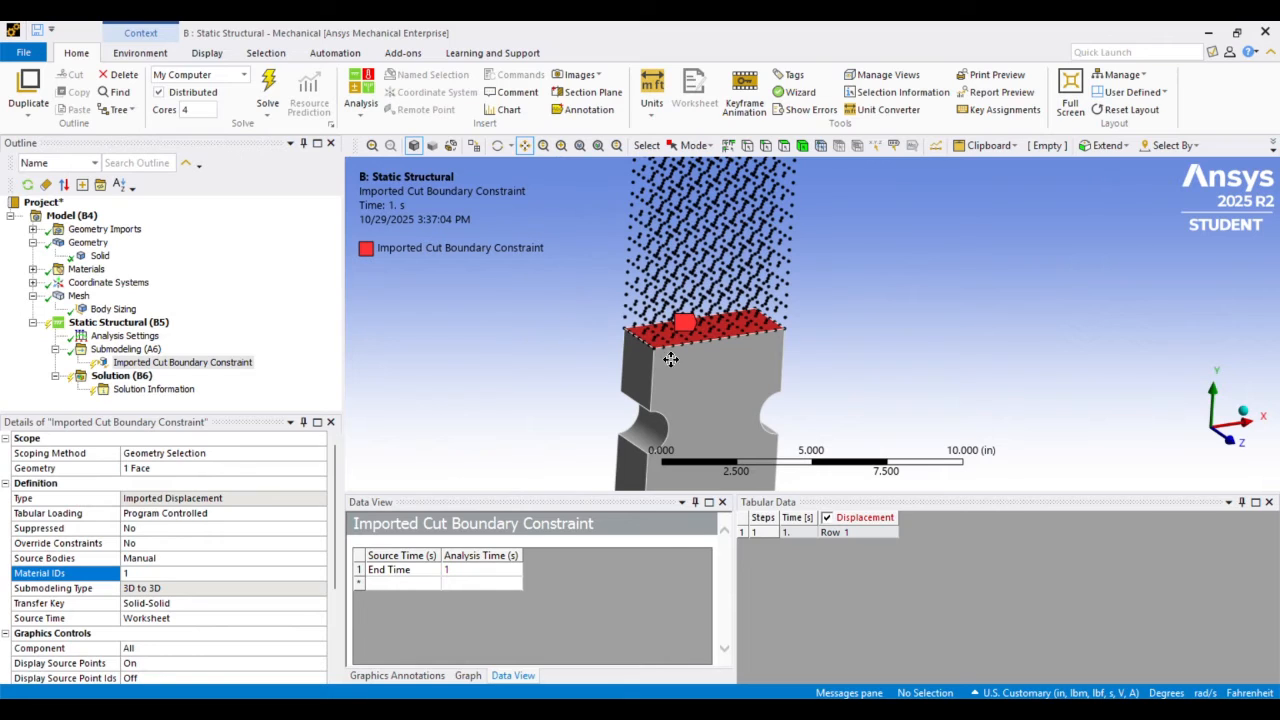
# Switch Mapping Control to Manual to review the weighting, transfer type and advanced options, and return it to Program Controlled
pyautogui.scroll(-3, 213, 540)
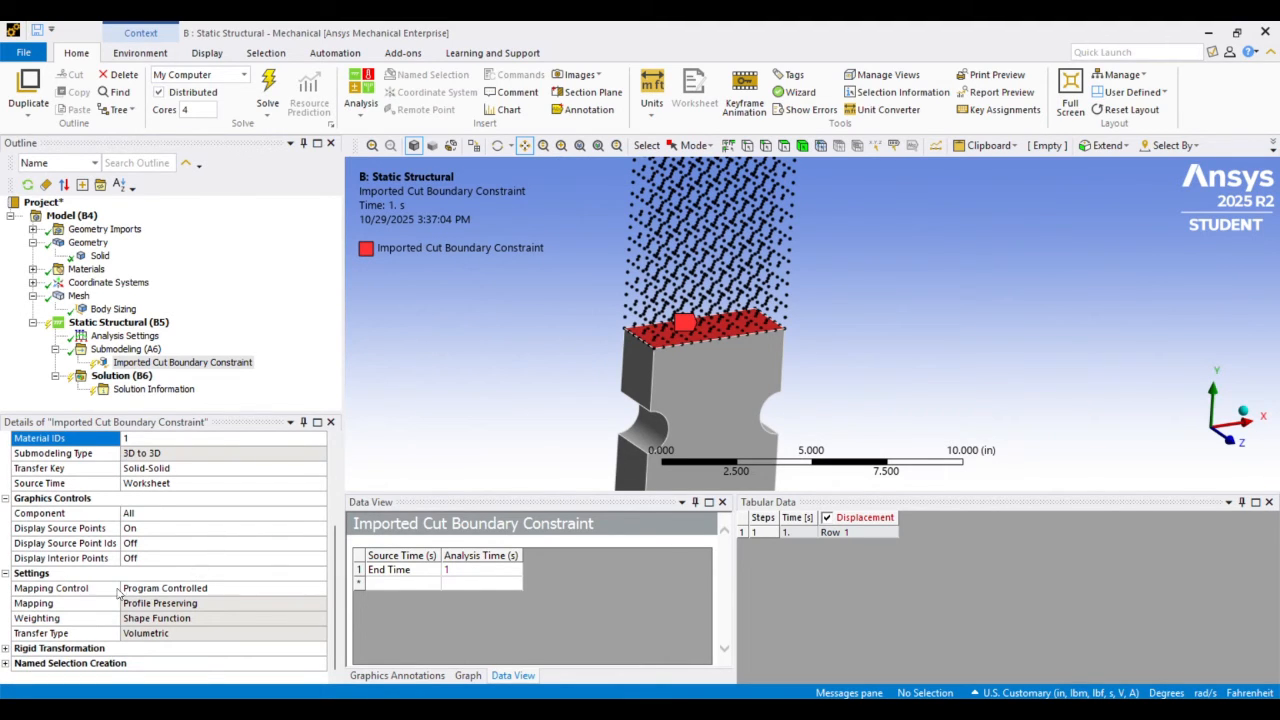
pyautogui.click(250, 591)
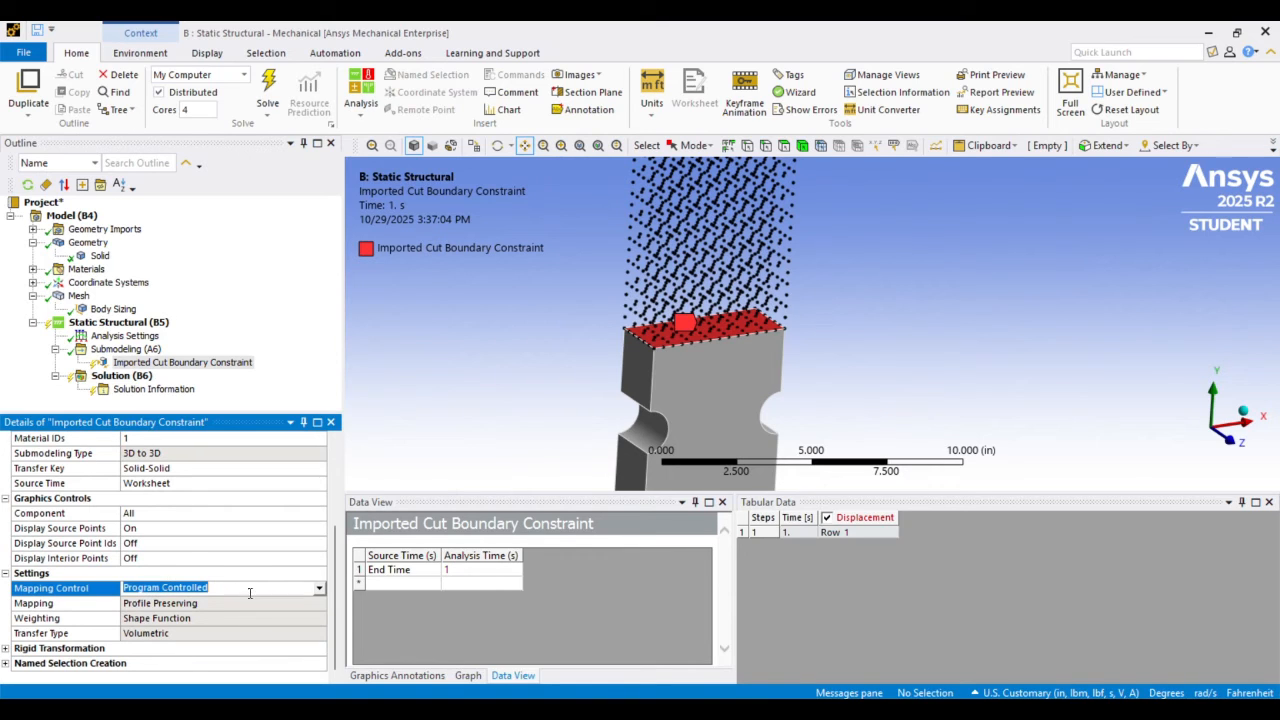
pyautogui.click(318, 591)
pyautogui.click(140, 611)
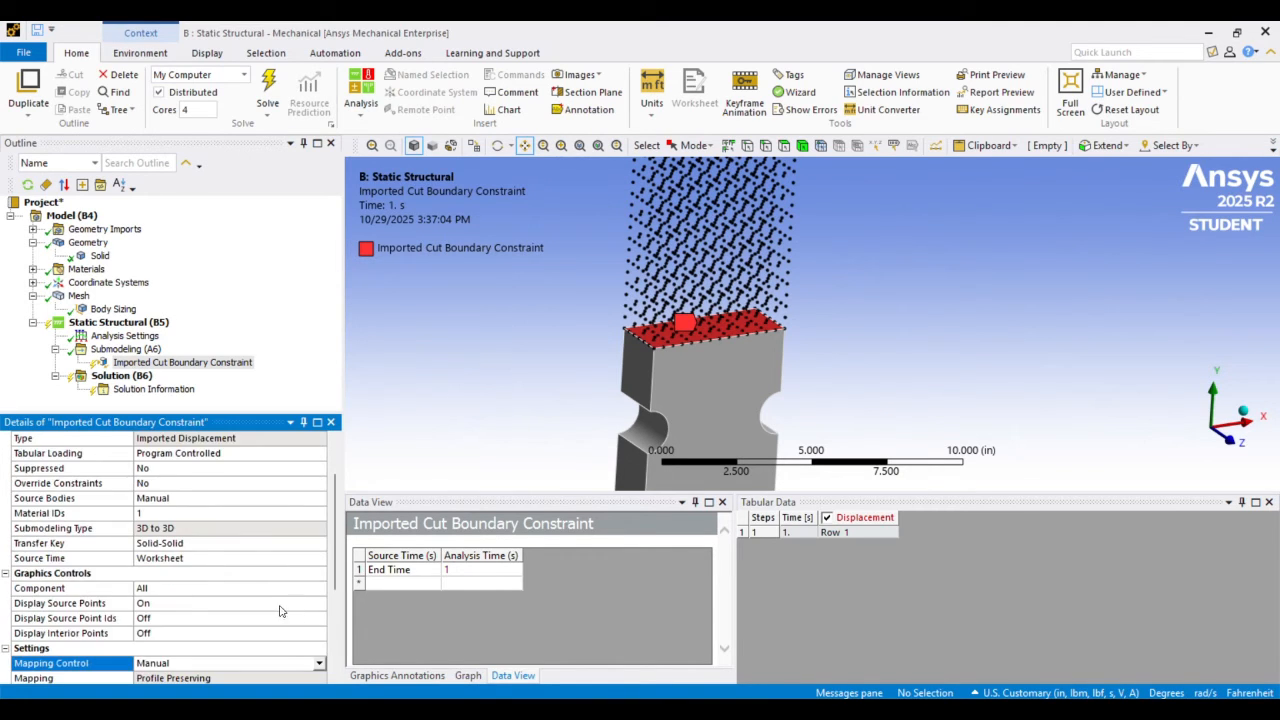
pyautogui.scroll(-3, 240, 582)
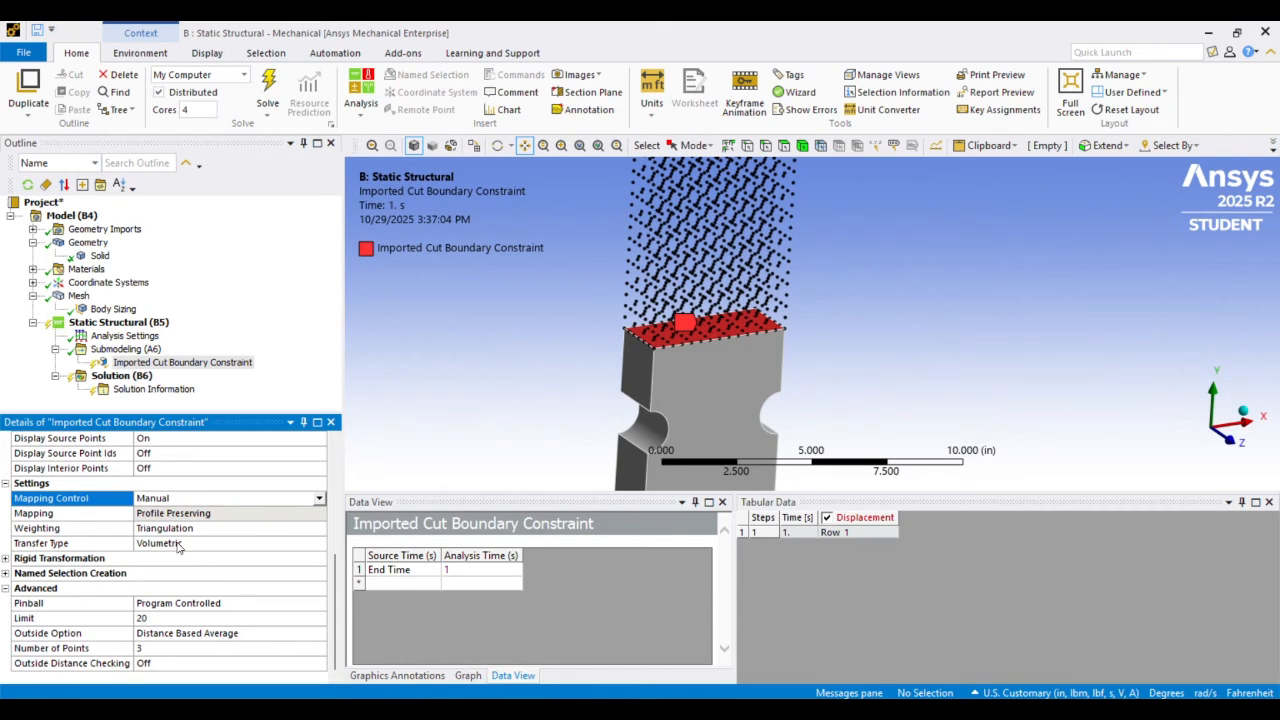
pyautogui.click(318, 502)
pyautogui.click(297, 514)
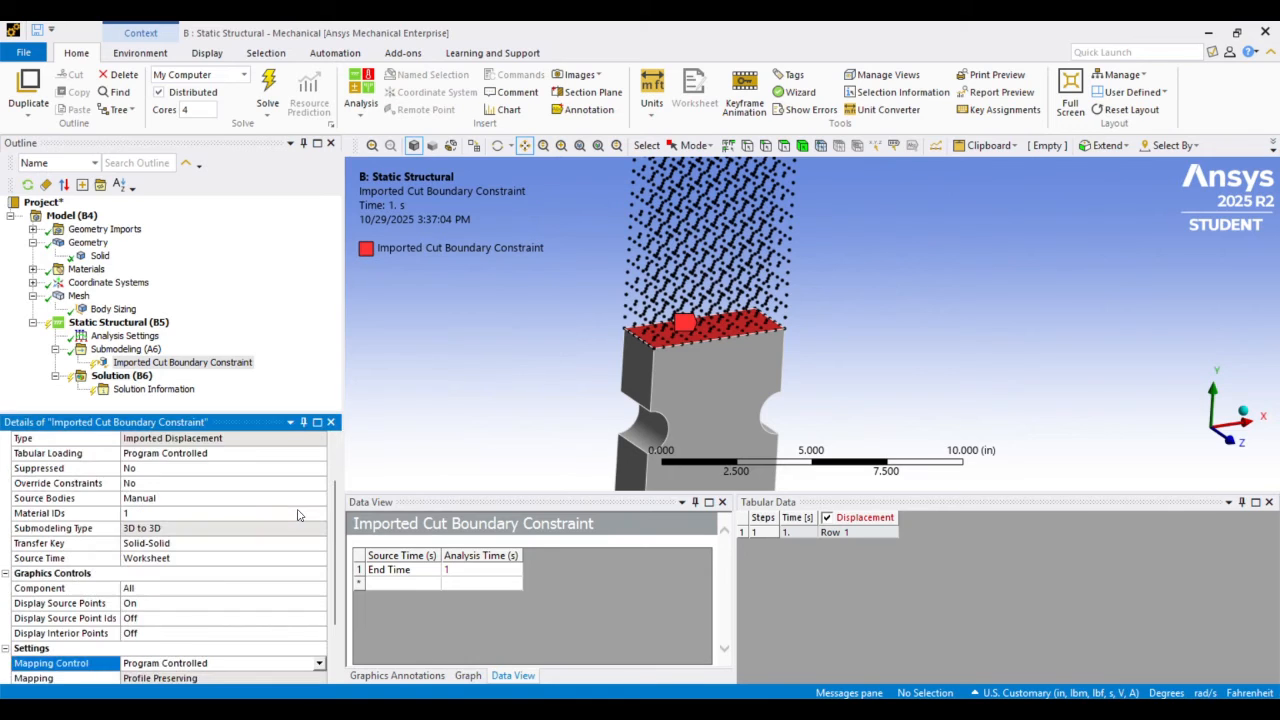
pyautogui.scroll(-3, 288, 516)
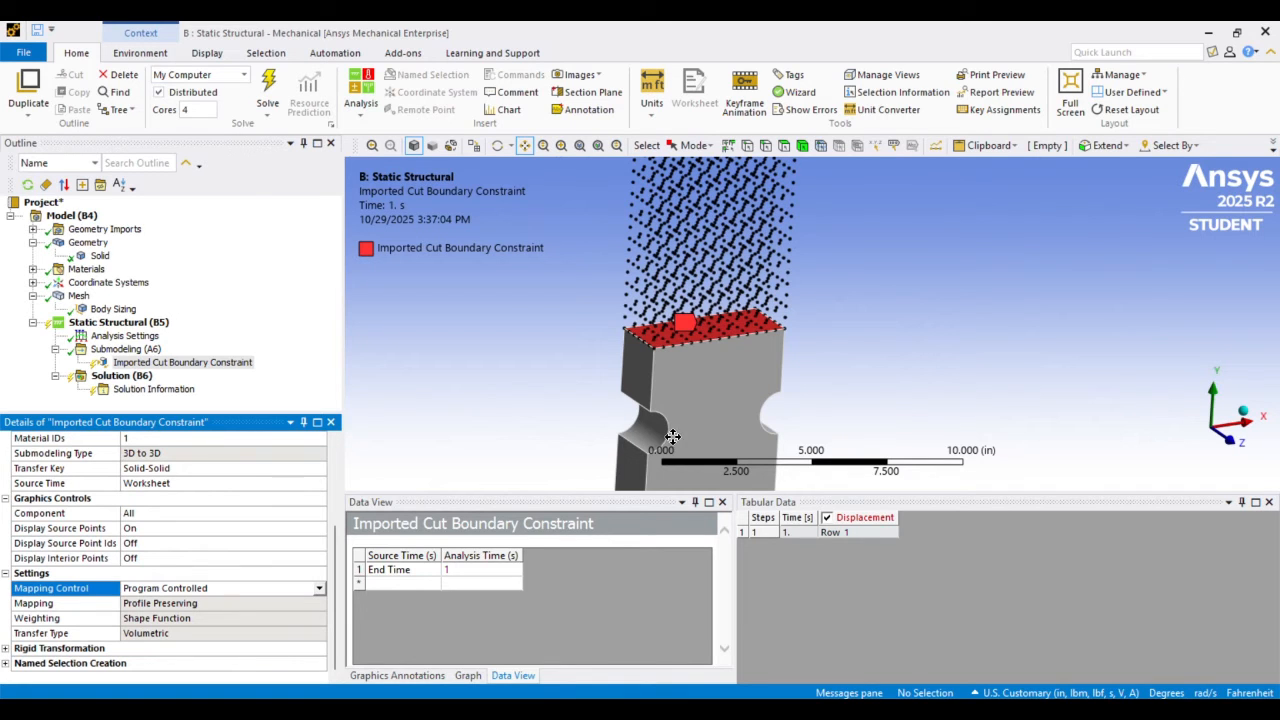
# Inspect the spacing of the source points along the edges and surface of the top cut face
pyautogui.scroll(6, 660, 352)
pyautogui.moveTo(655, 354); pyautogui.dragTo(617, 288, button='middle')
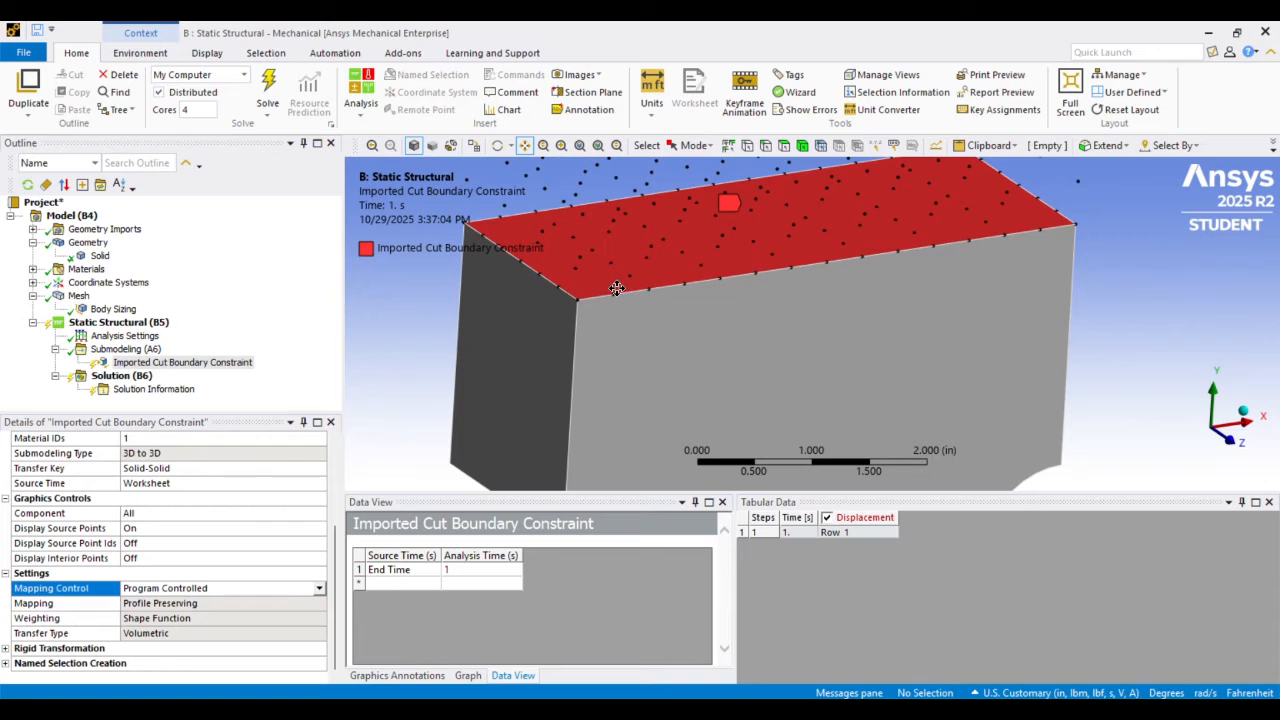
pyautogui.scroll(3, 630, 295)
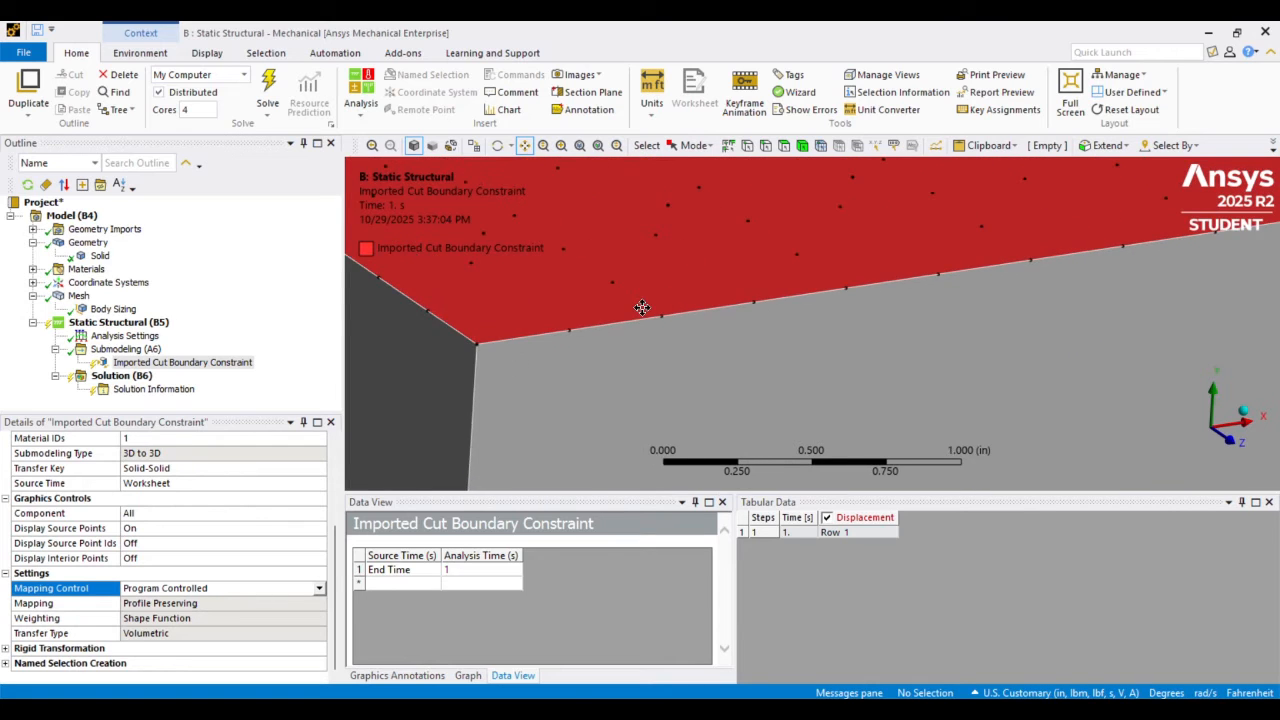
pyautogui.scroll(-2, 642, 307)
pyautogui.scroll(-1, 664, 289)
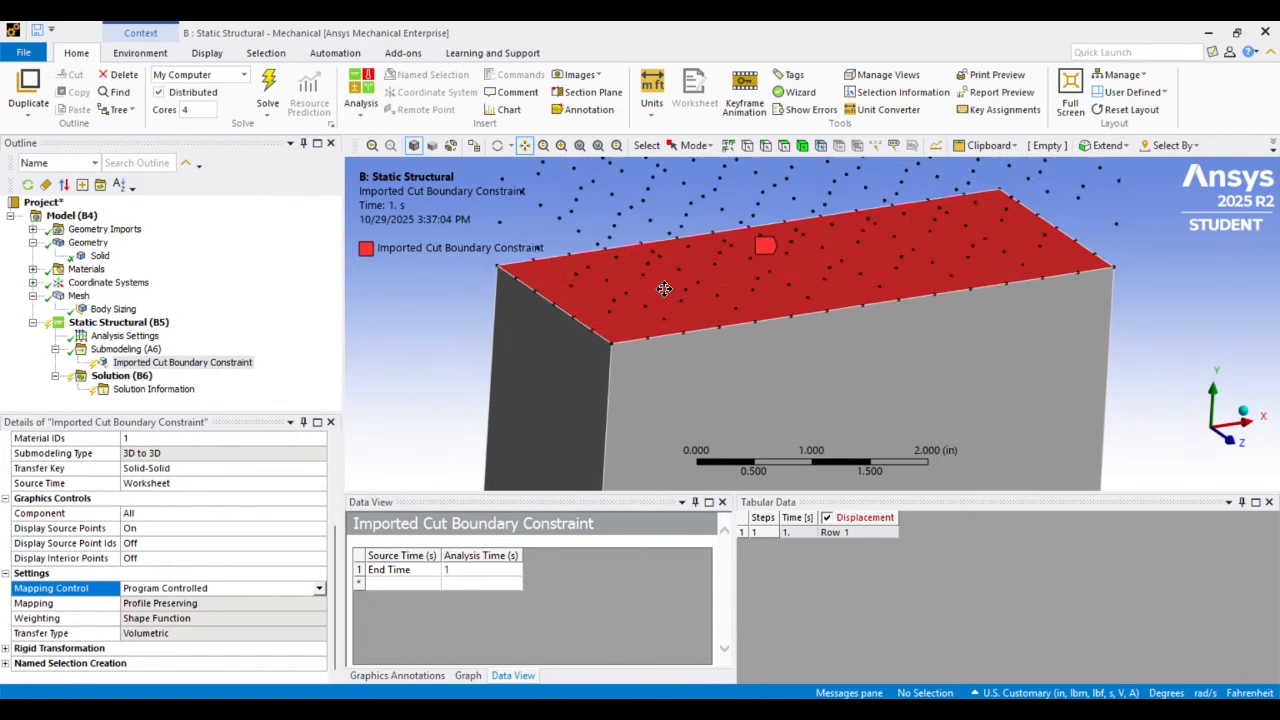
pyautogui.scroll(-4, 664, 289)
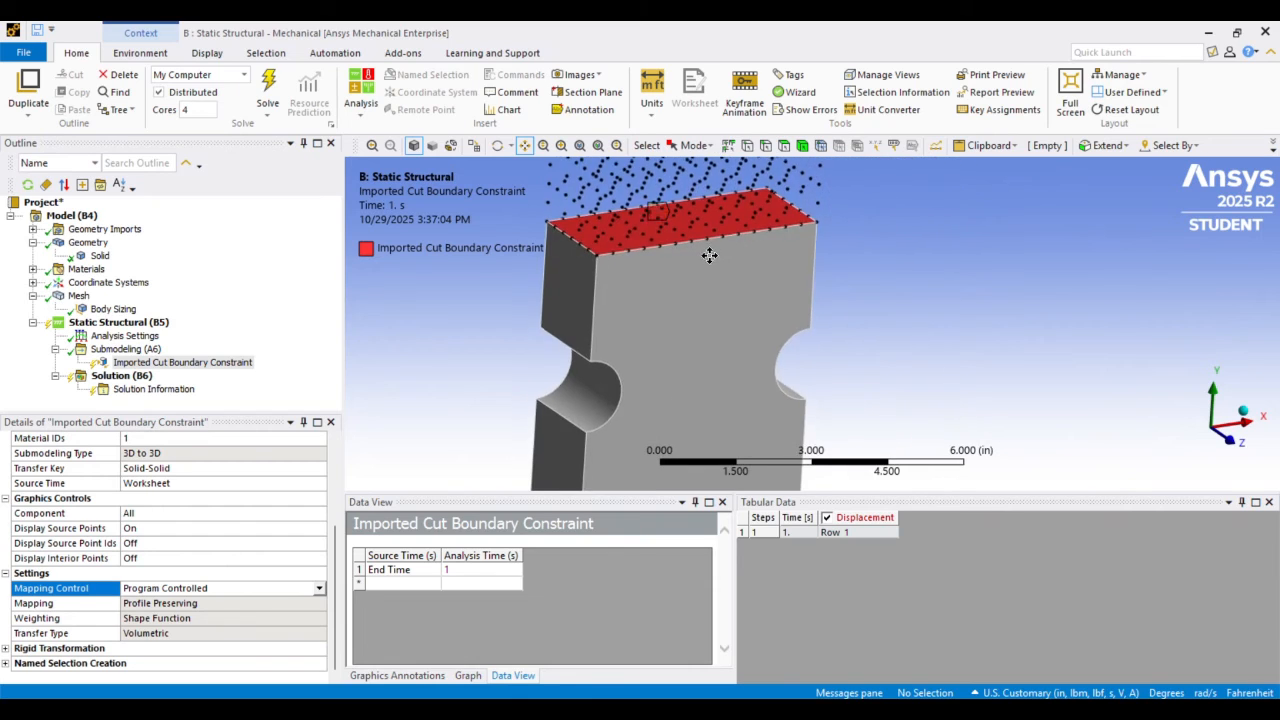
pyautogui.moveTo(709, 255); pyautogui.dragTo(722, 210)
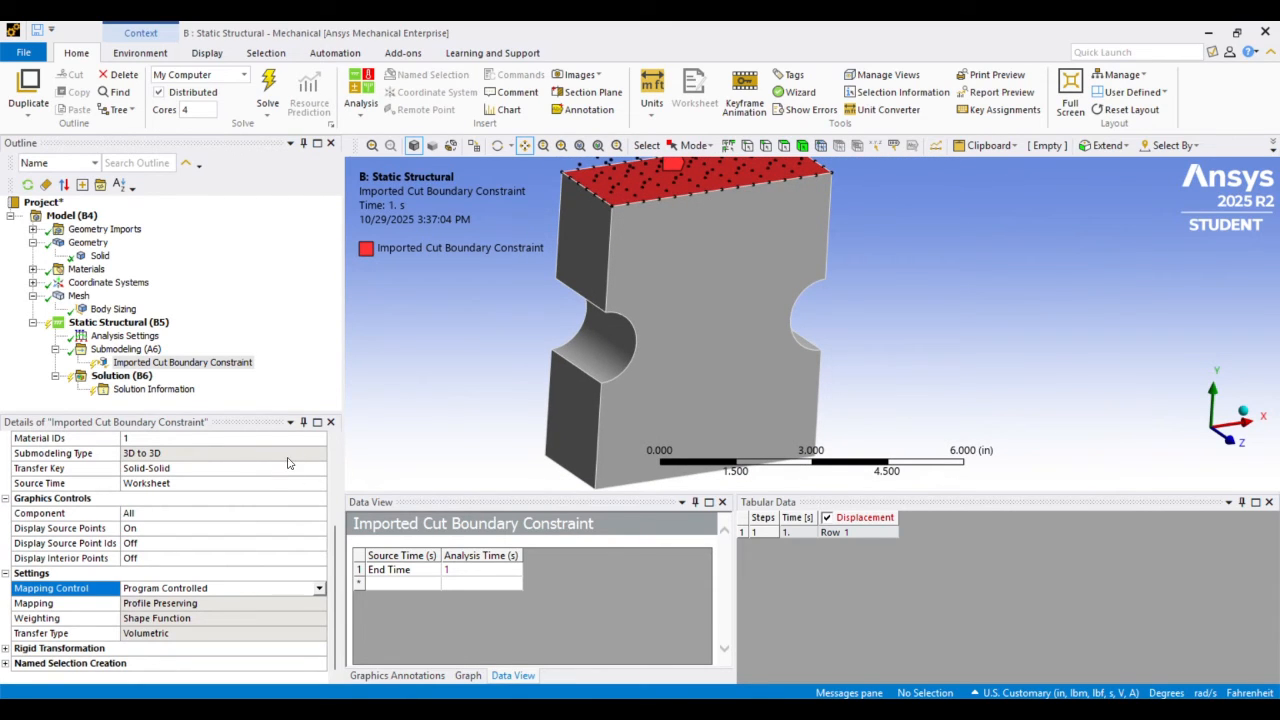
pyautogui.scroll(3, 651, 263)
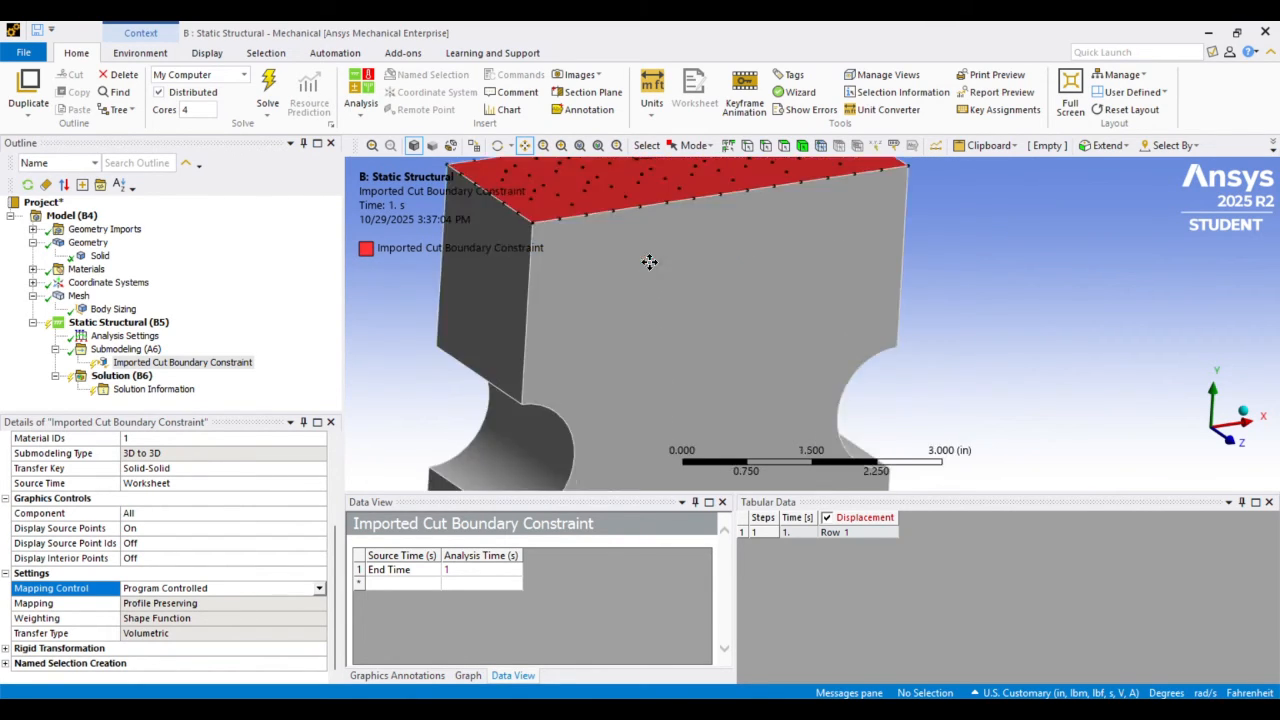
pyautogui.scroll(3, 660, 290)
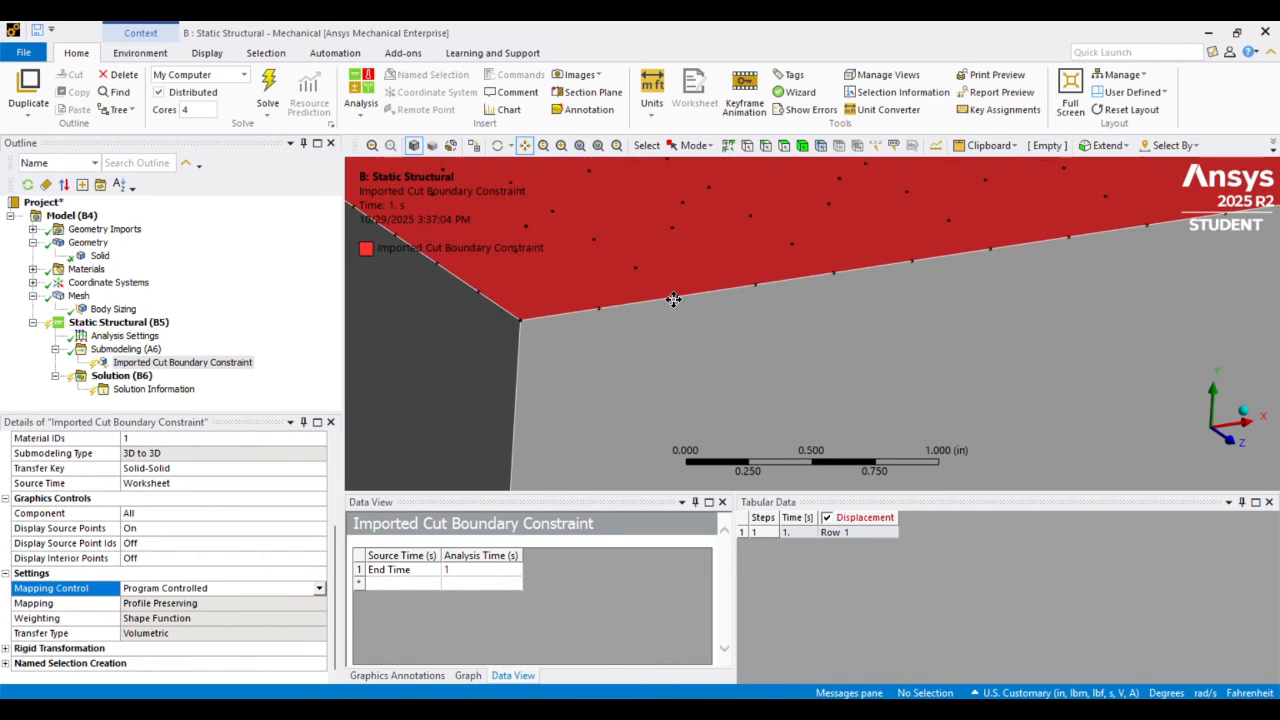
pyautogui.scroll(-3, 648, 262)
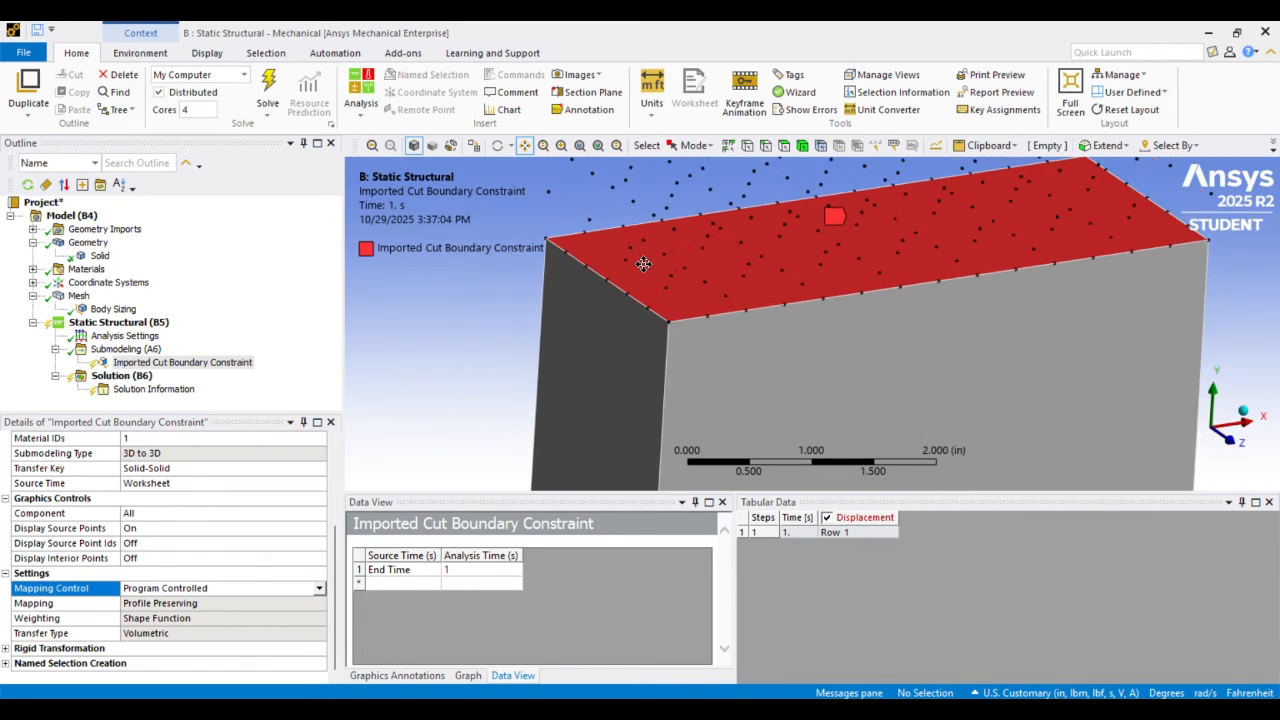
pyautogui.scroll(-3, 651, 260)
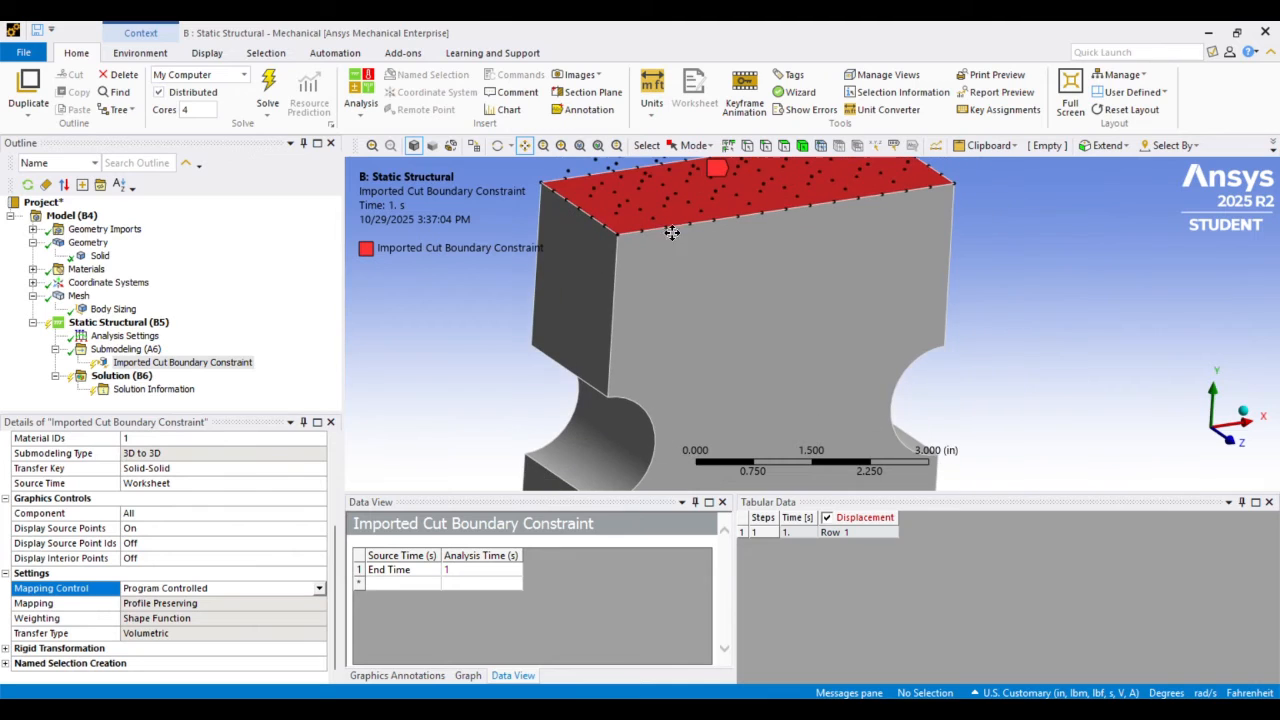
# Import the load for the top face's cut boundary constraint and view the mapped displacement vectors
pyautogui.scroll(2, 200, 460)
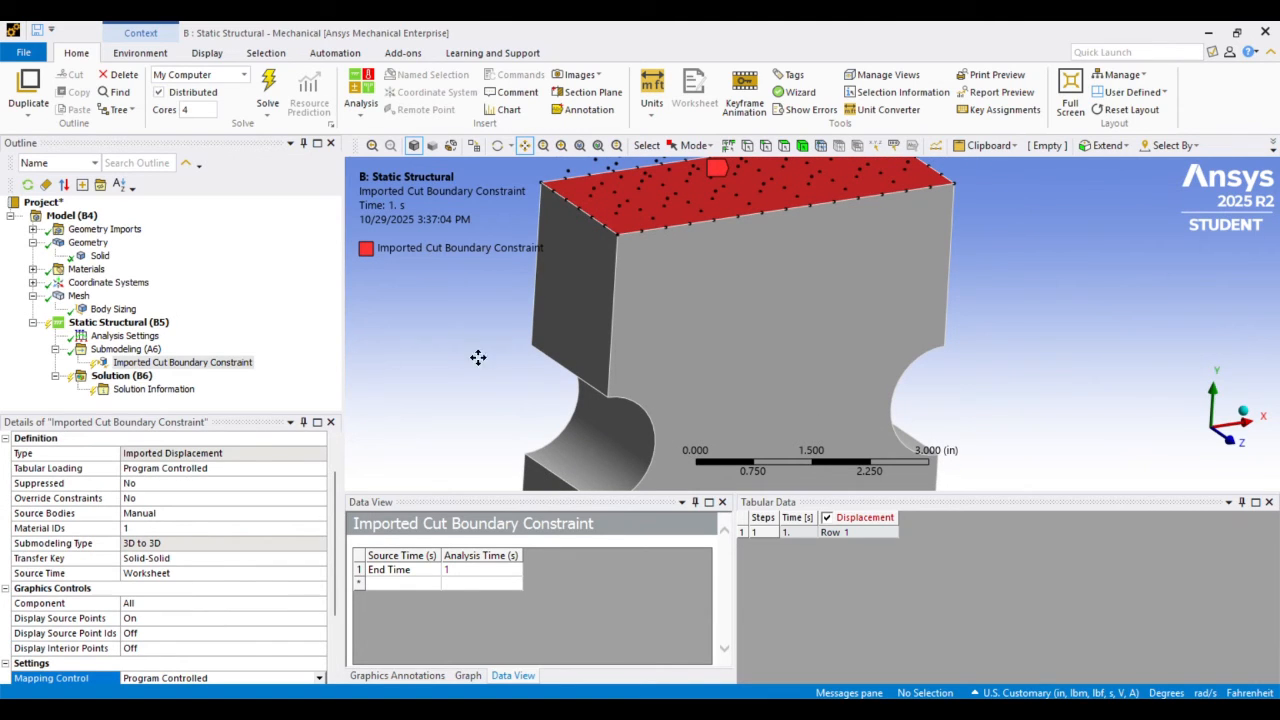
pyautogui.rightClick(184, 366)
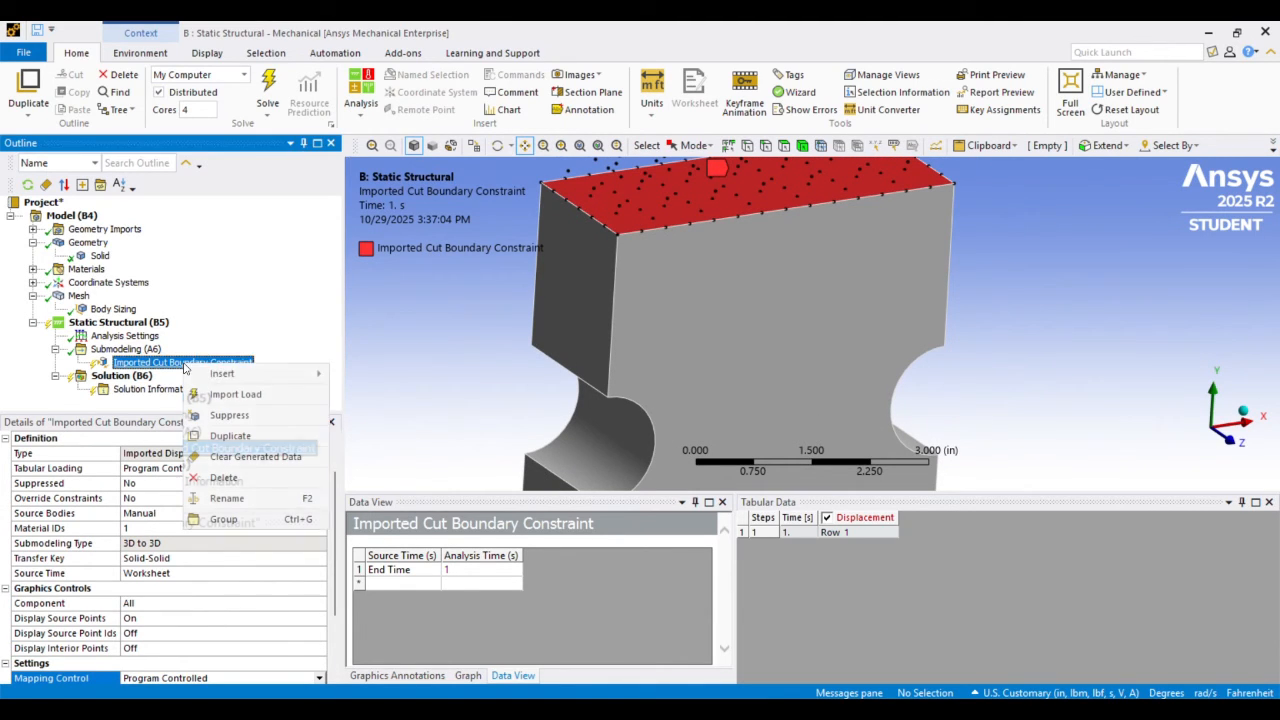
pyautogui.click(225, 394)
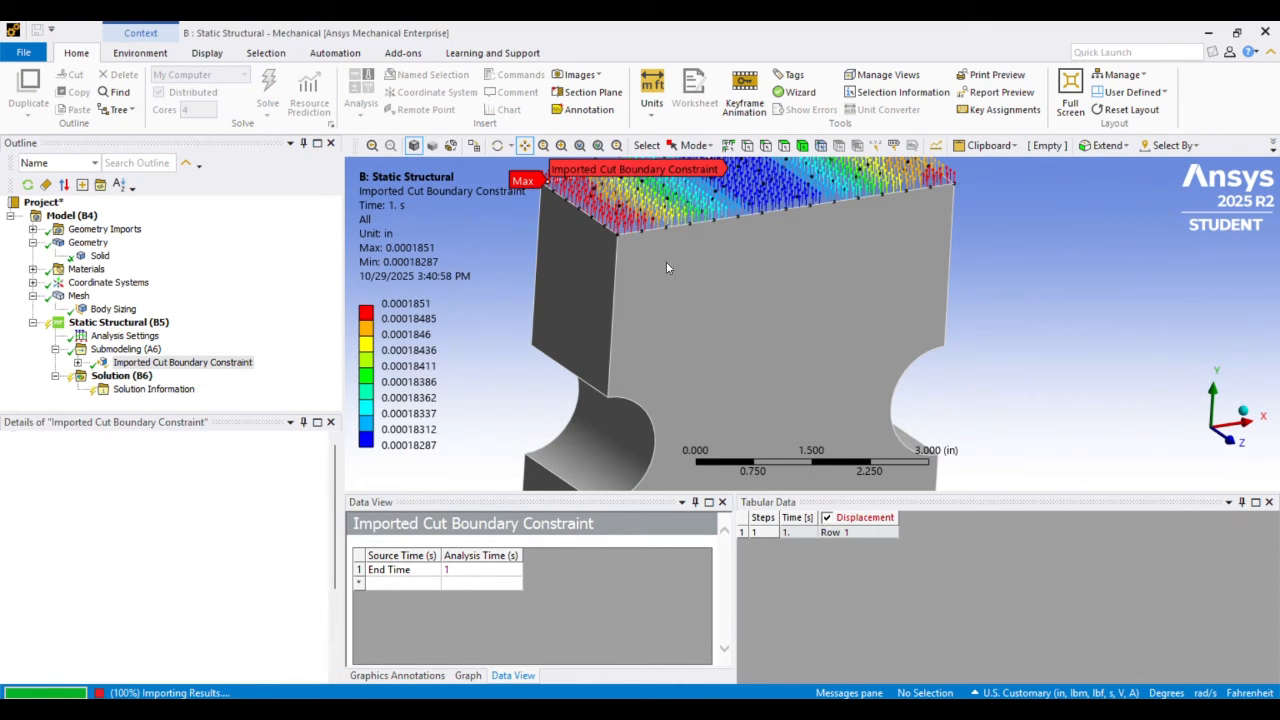
pyautogui.scroll(-5, 690, 243)
pyautogui.scroll(6, 714, 225)
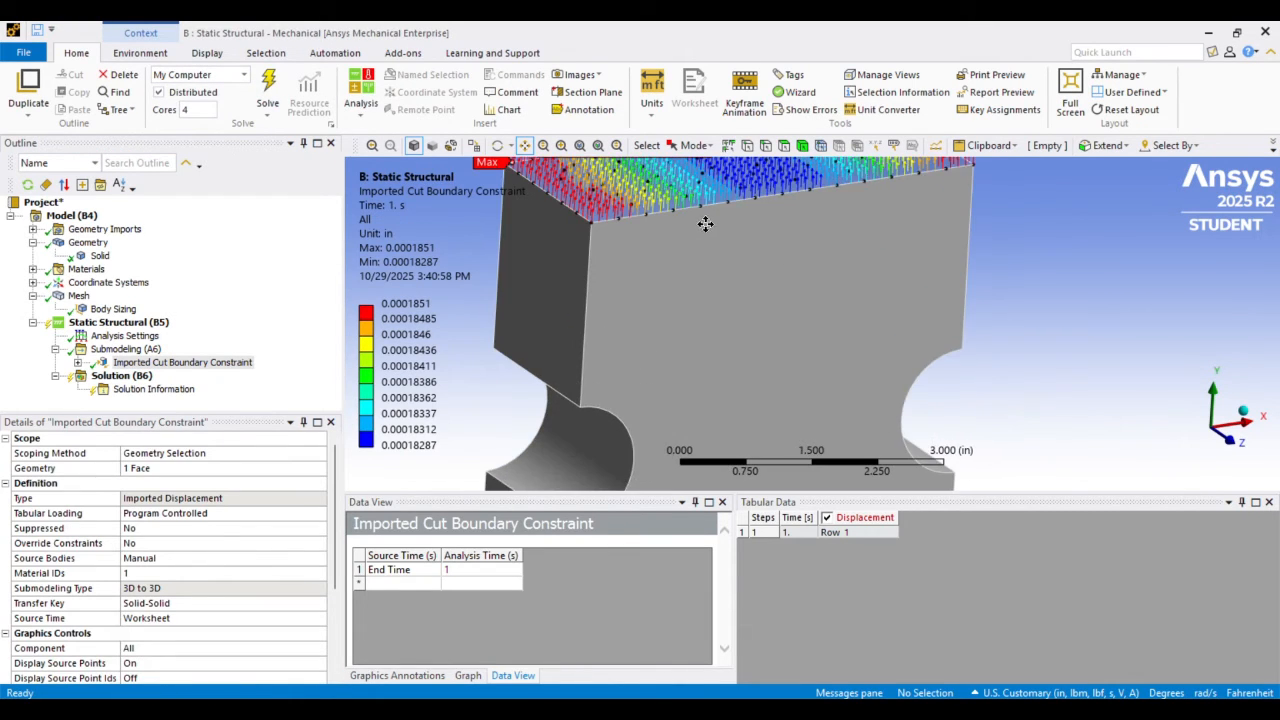
pyautogui.moveTo(714, 225); pyautogui.dragTo(757, 295)
pyautogui.scroll(-6, 757, 295)
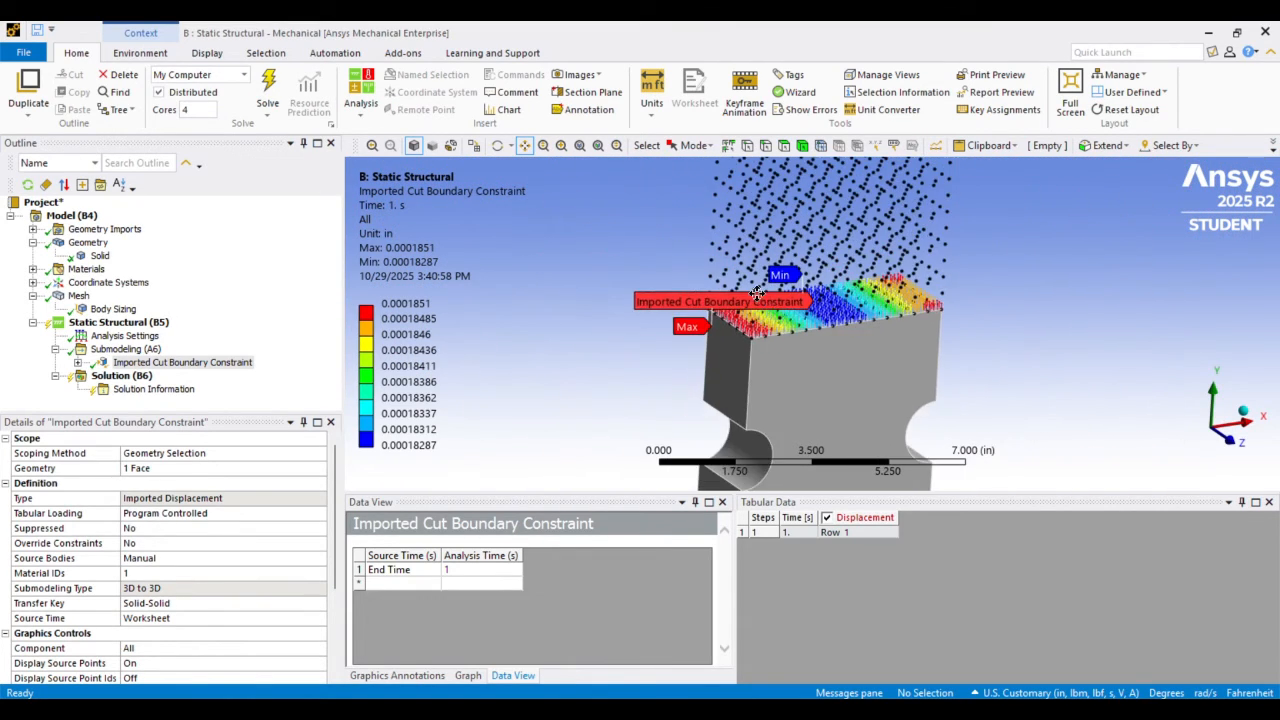
# Insert a second Cut Boundary Constraint under Submodeling (A6)
pyautogui.moveTo(785, 364); pyautogui.dragTo(703, 169)
pyautogui.moveTo(741, 262); pyautogui.dragTo(720, 223, button='middle')
pyautogui.moveTo(727, 259); pyautogui.dragTo(731, 283)
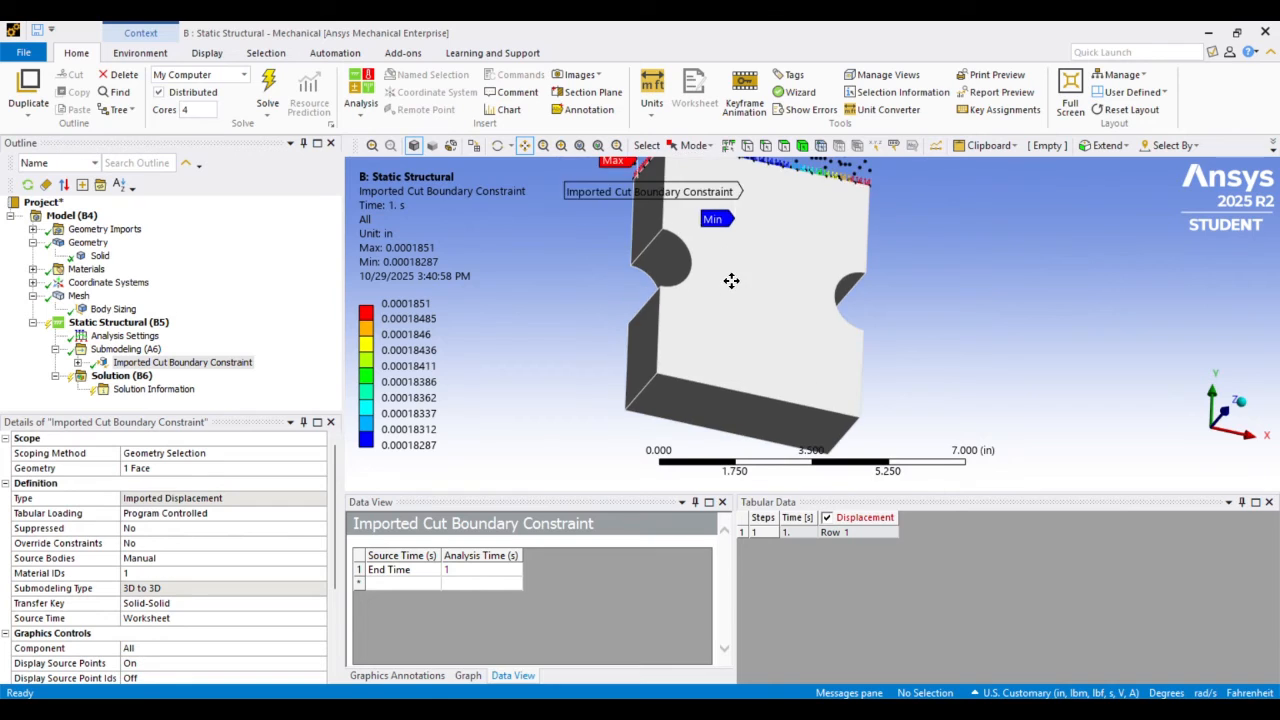
pyautogui.scroll(-2, 733, 283)
pyautogui.moveTo(740, 281); pyautogui.dragTo(748, 277, button='middle')
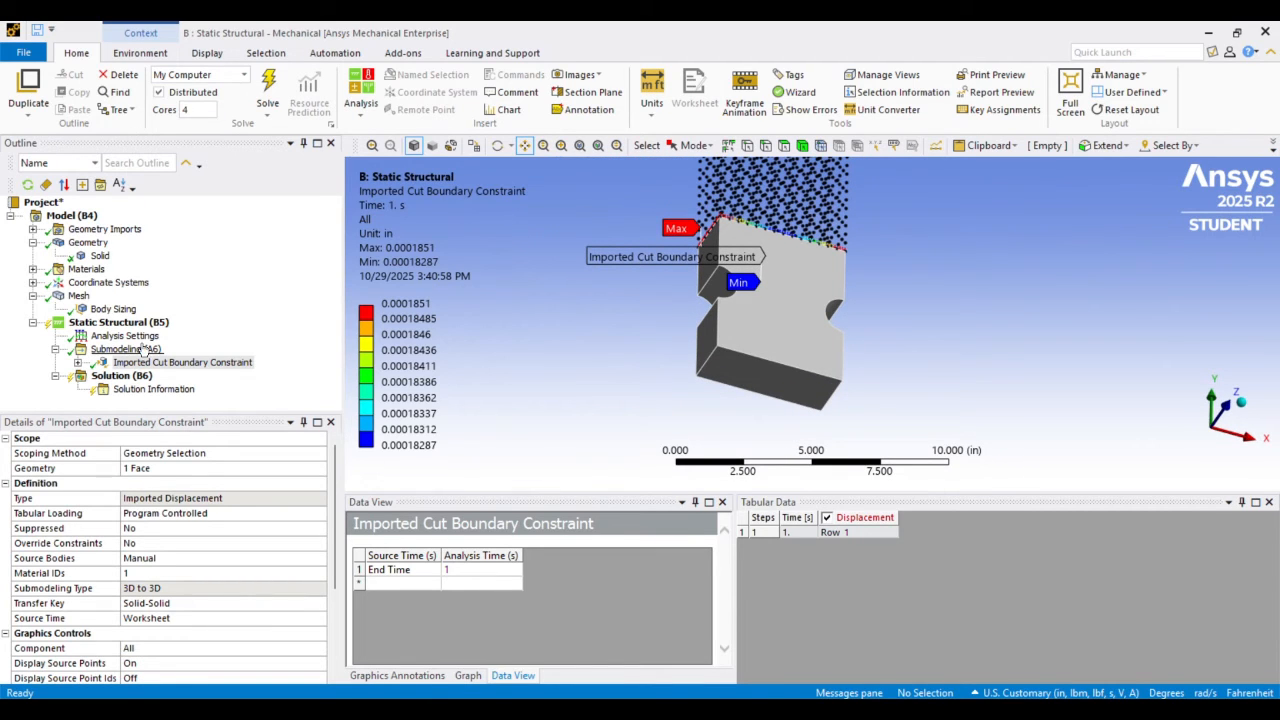
pyautogui.click(141, 350)
pyautogui.rightClick(141, 350)
pyautogui.moveTo(200, 356)
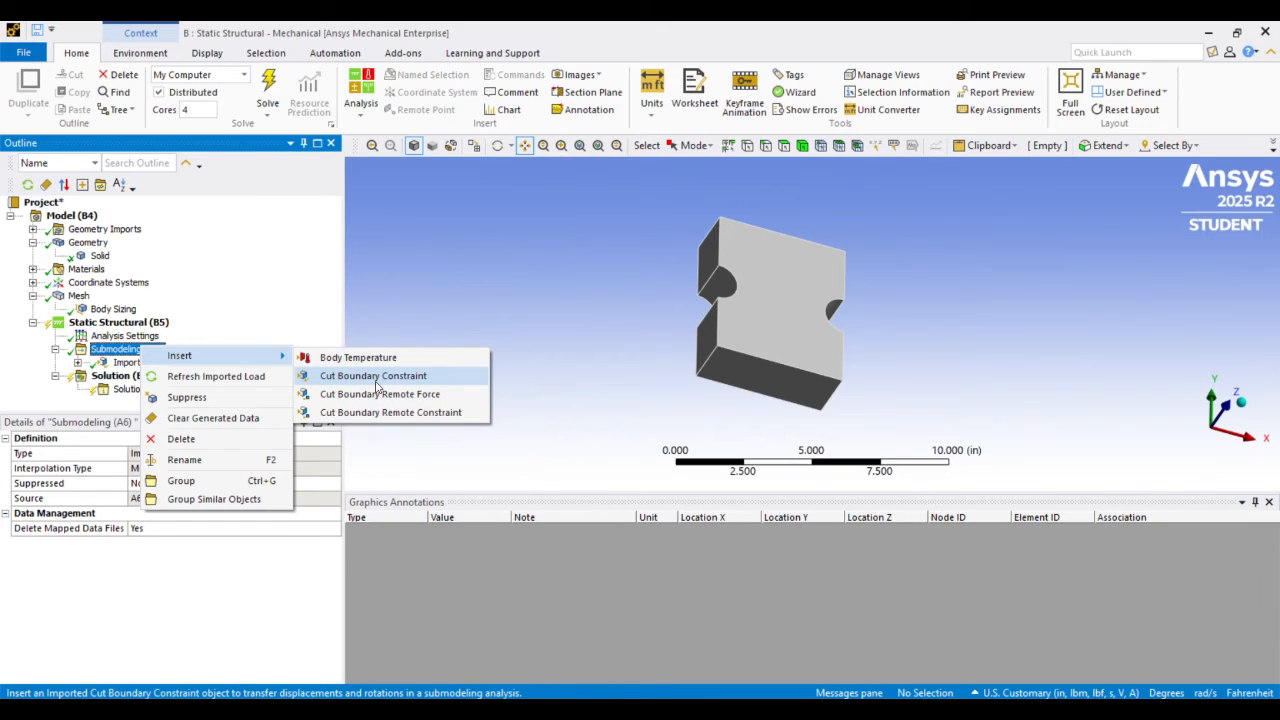
pyautogui.click(378, 378)
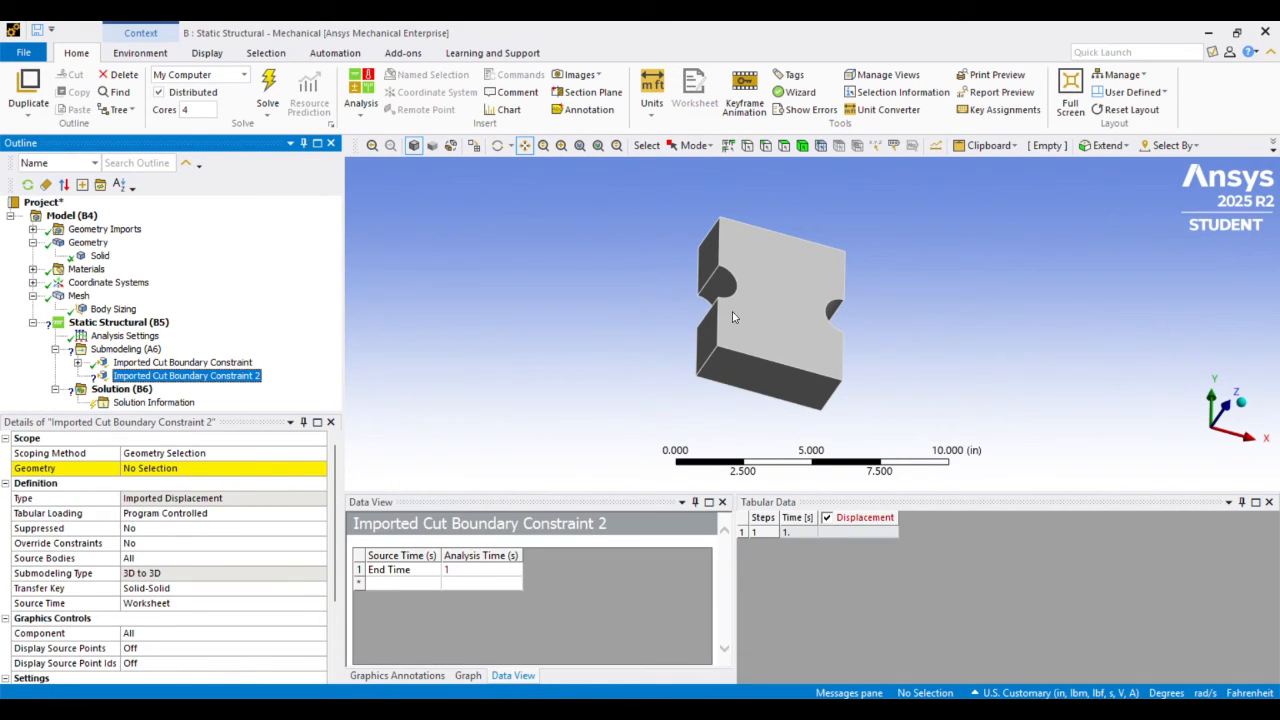
# Scope Imported Cut Boundary Constraint 2 to the bottom cut face of the notched solid
pyautogui.click(784, 146)
pyautogui.click(764, 366)
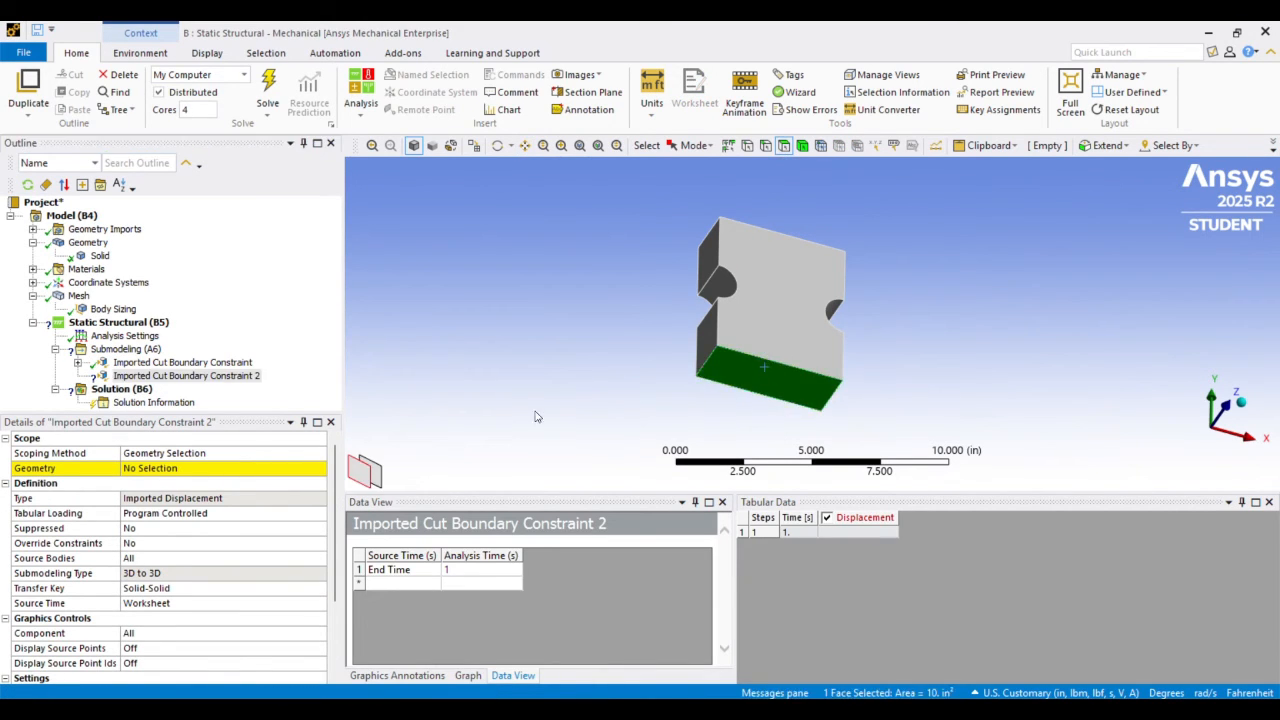
pyautogui.click(158, 470)
pyautogui.click(160, 482)
pyautogui.scroll(-1, 168, 485)
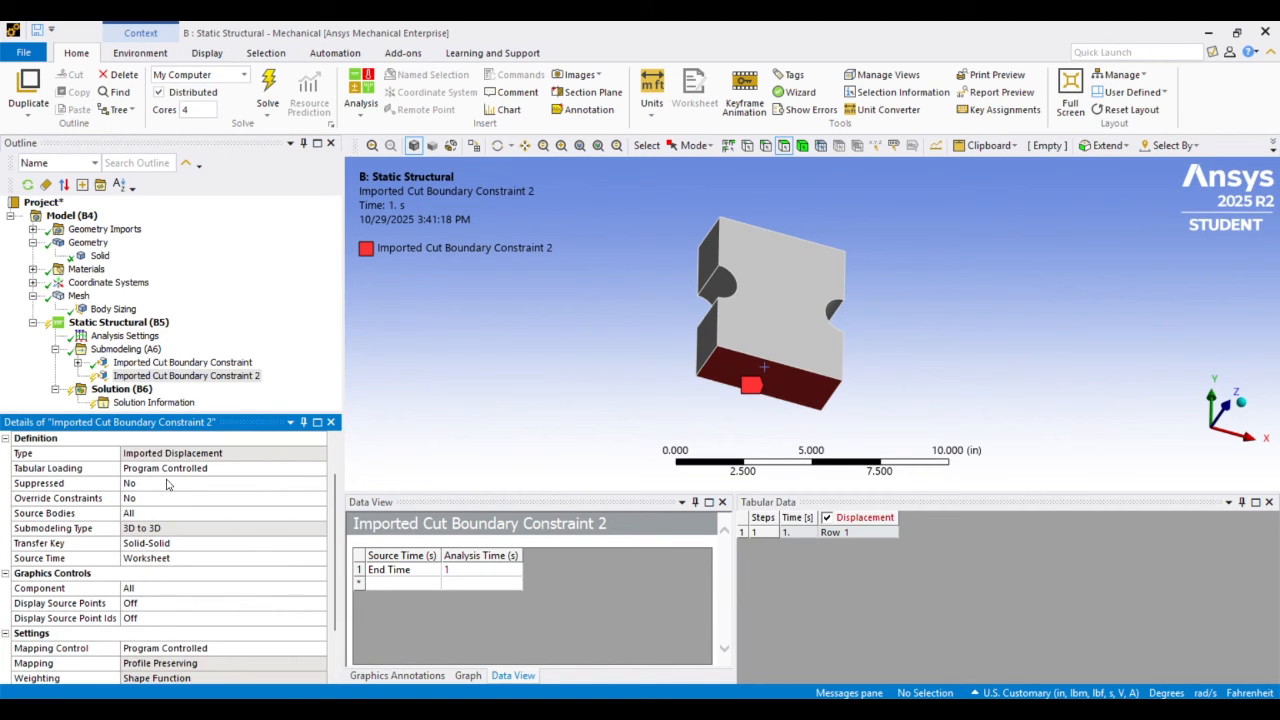
# Set Source Bodies to Manual with material ID 3 for Imported Cut Boundary Constraint 2
pyautogui.click(160, 527)
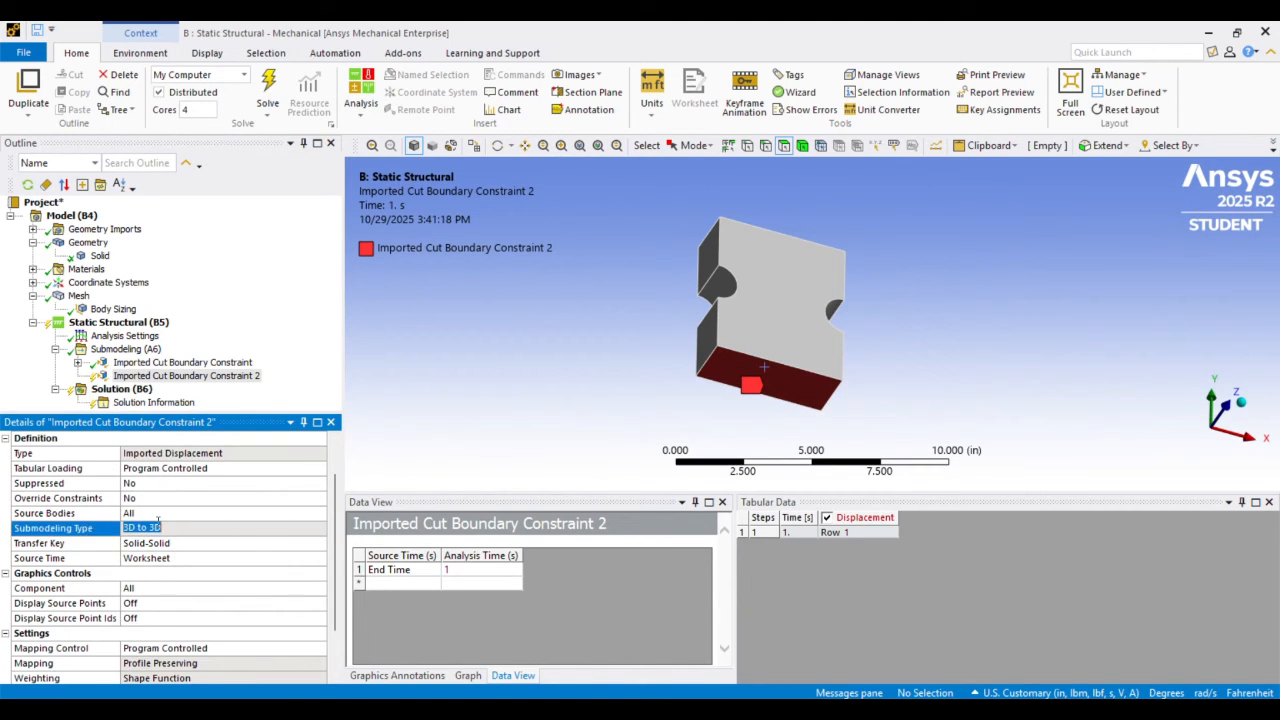
pyautogui.click(172, 514)
pyautogui.click(319, 513)
pyautogui.click(290, 537)
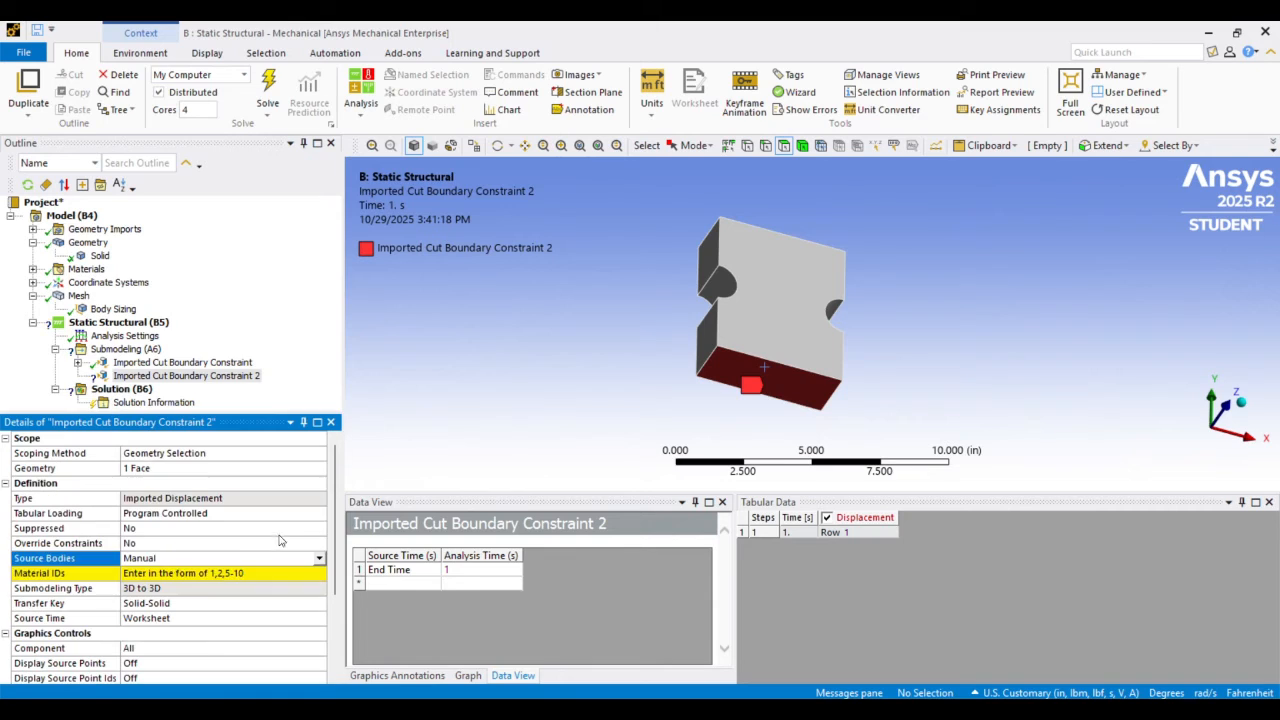
pyautogui.click(157, 575)
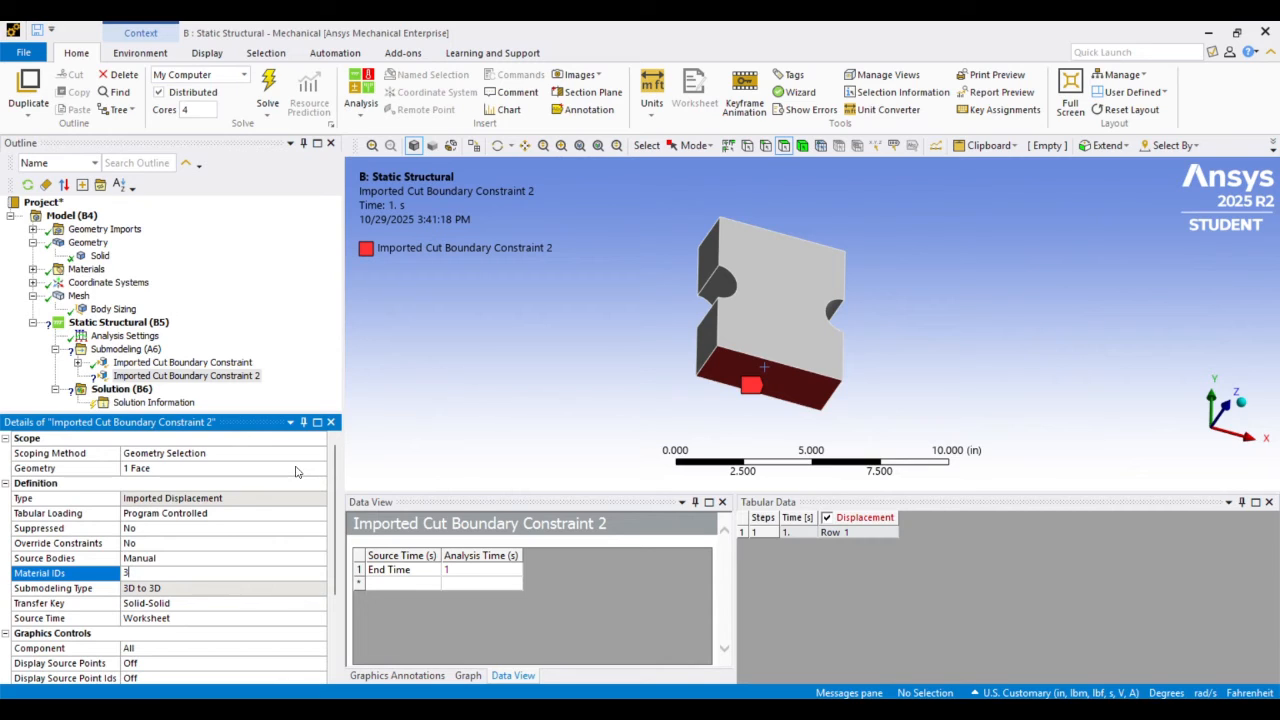
# Turn on the display of source points for Imported Cut Boundary Constraint 2
pyautogui.scroll(-3, 233, 527)
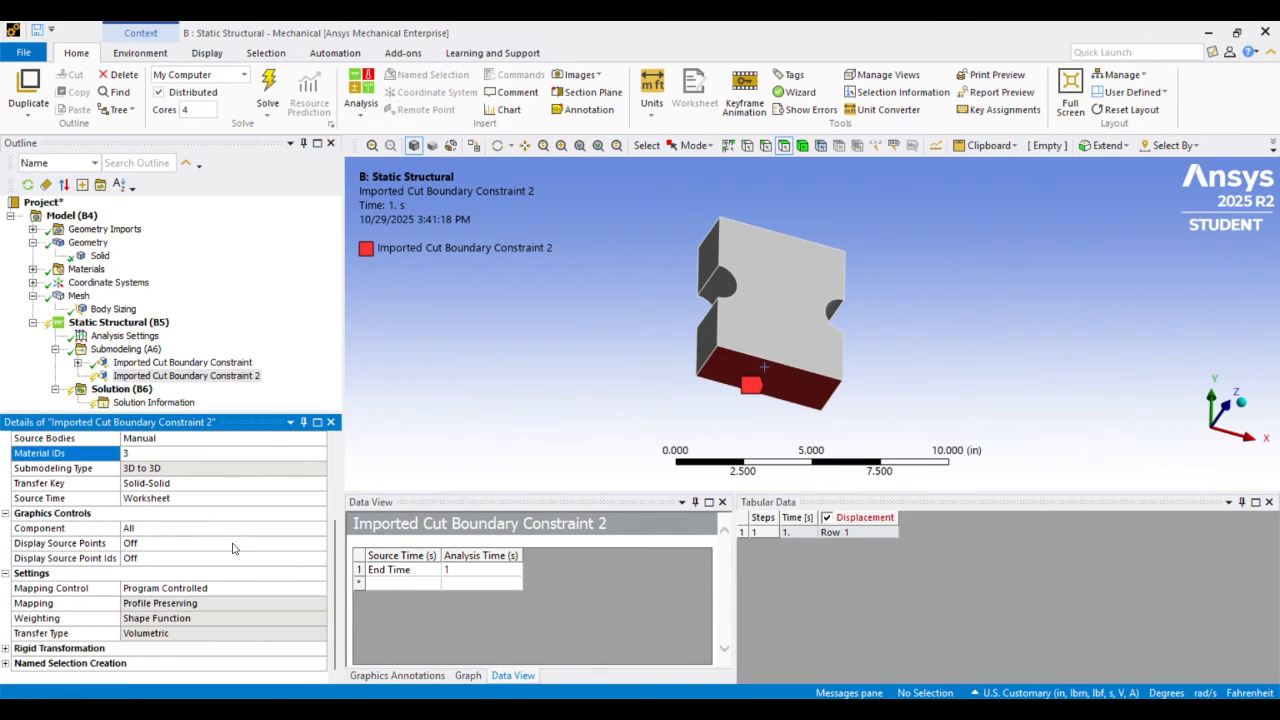
pyautogui.click(232, 545)
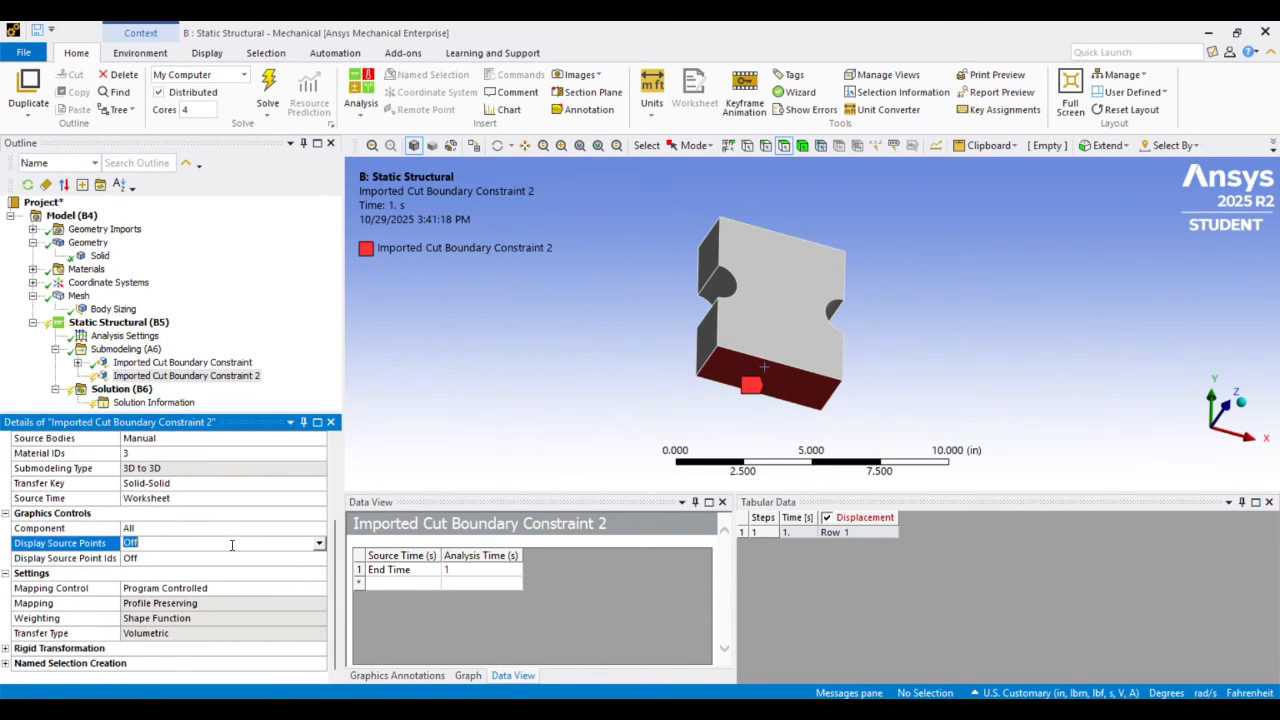
pyautogui.click(318, 544)
pyautogui.click(278, 571)
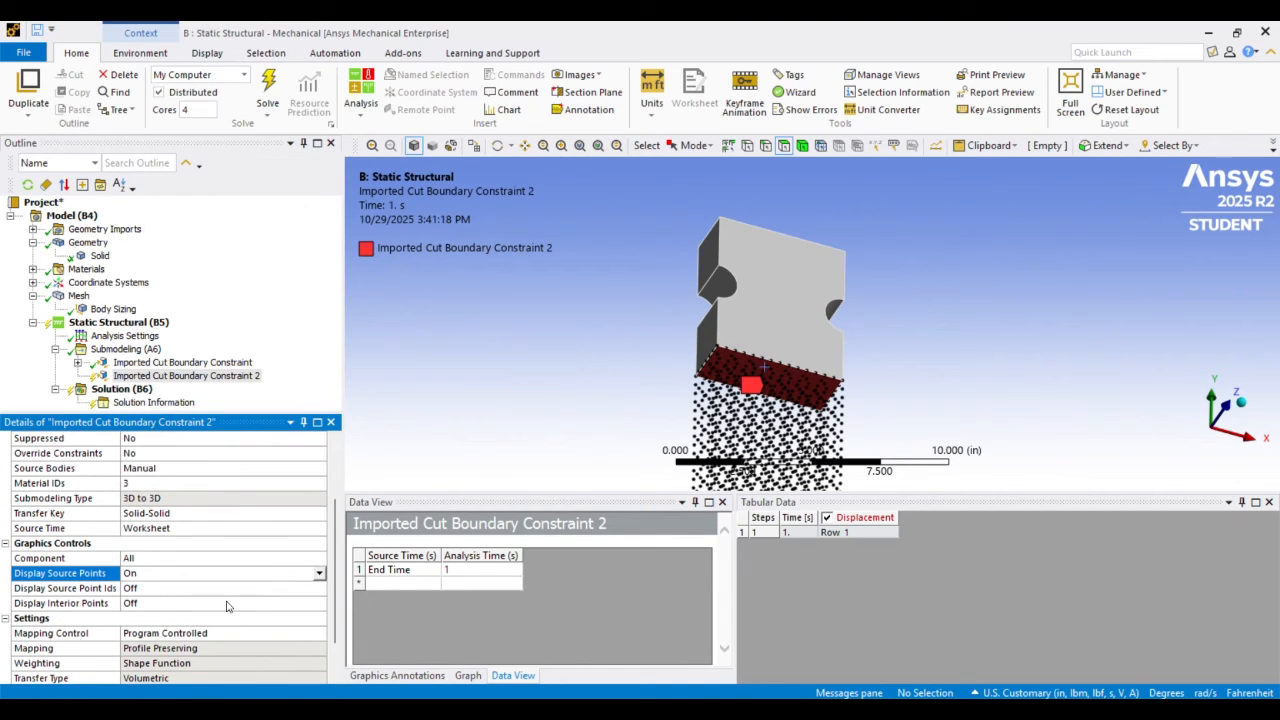
# Turn on the source point IDs and inspect them around the bottom cut face of the notched solid
pyautogui.click(286, 587)
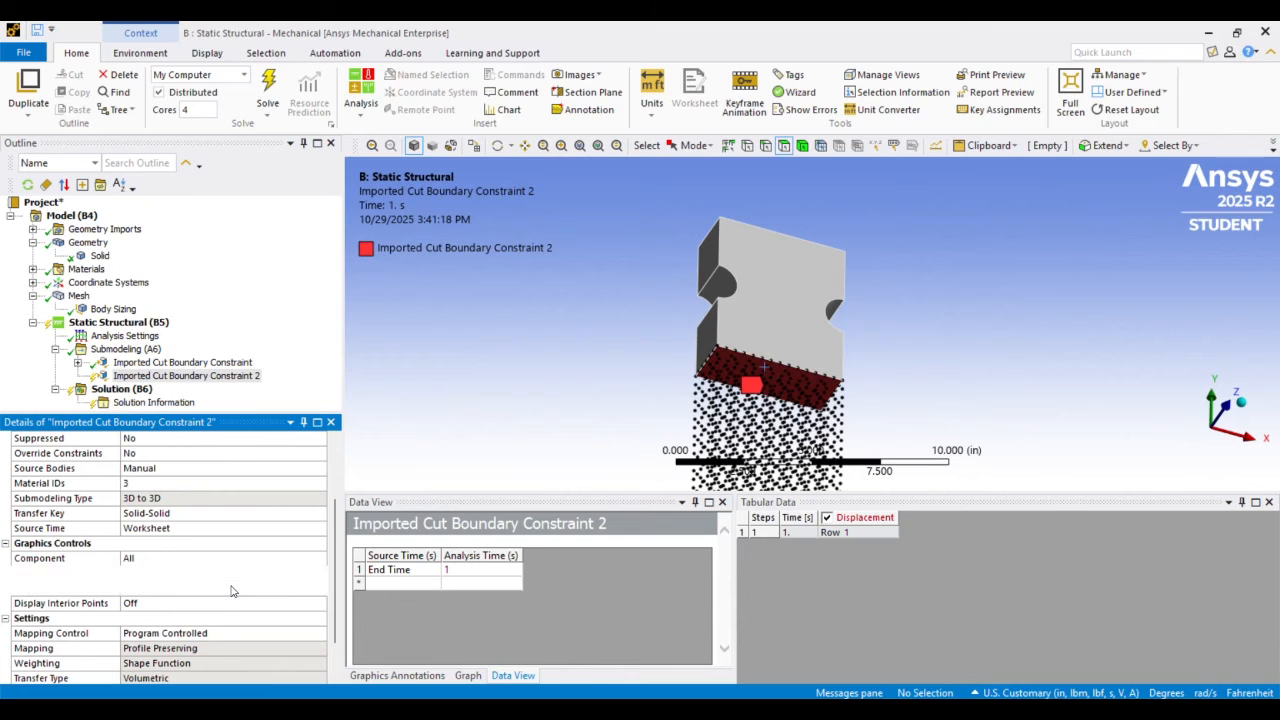
pyautogui.click(321, 587)
pyautogui.click(280, 609)
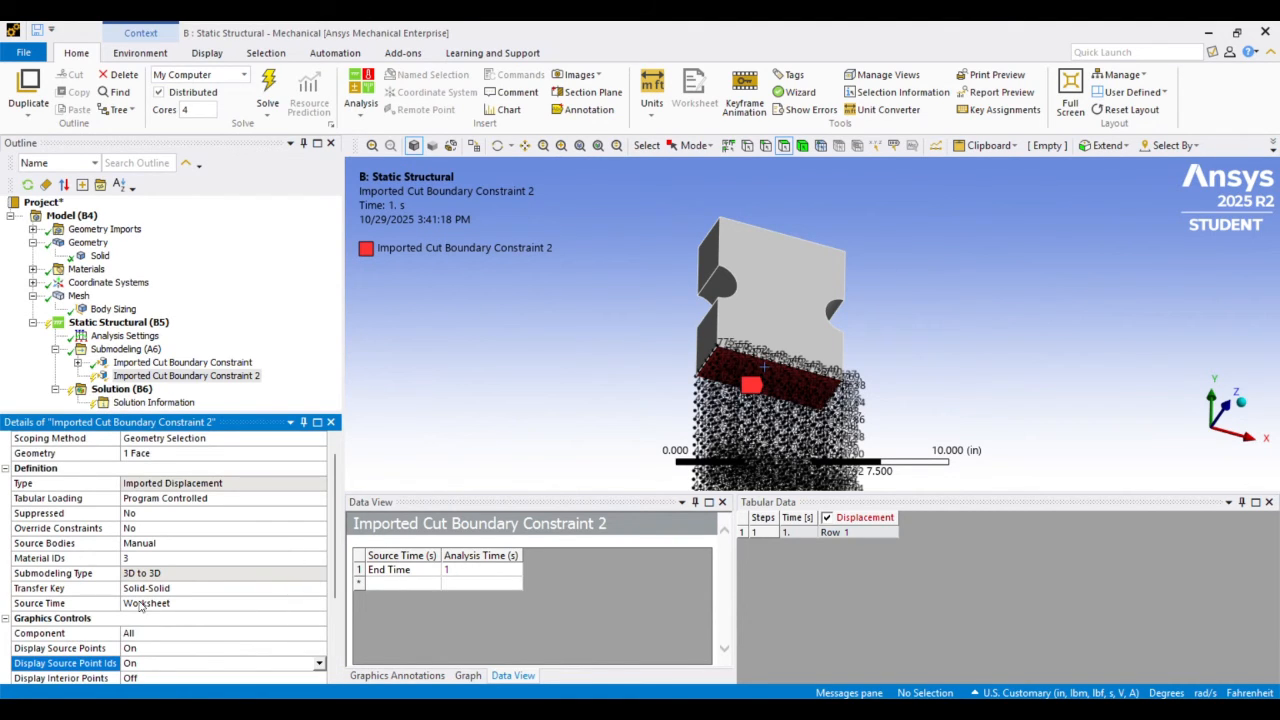
pyautogui.scroll(-1, 141, 606)
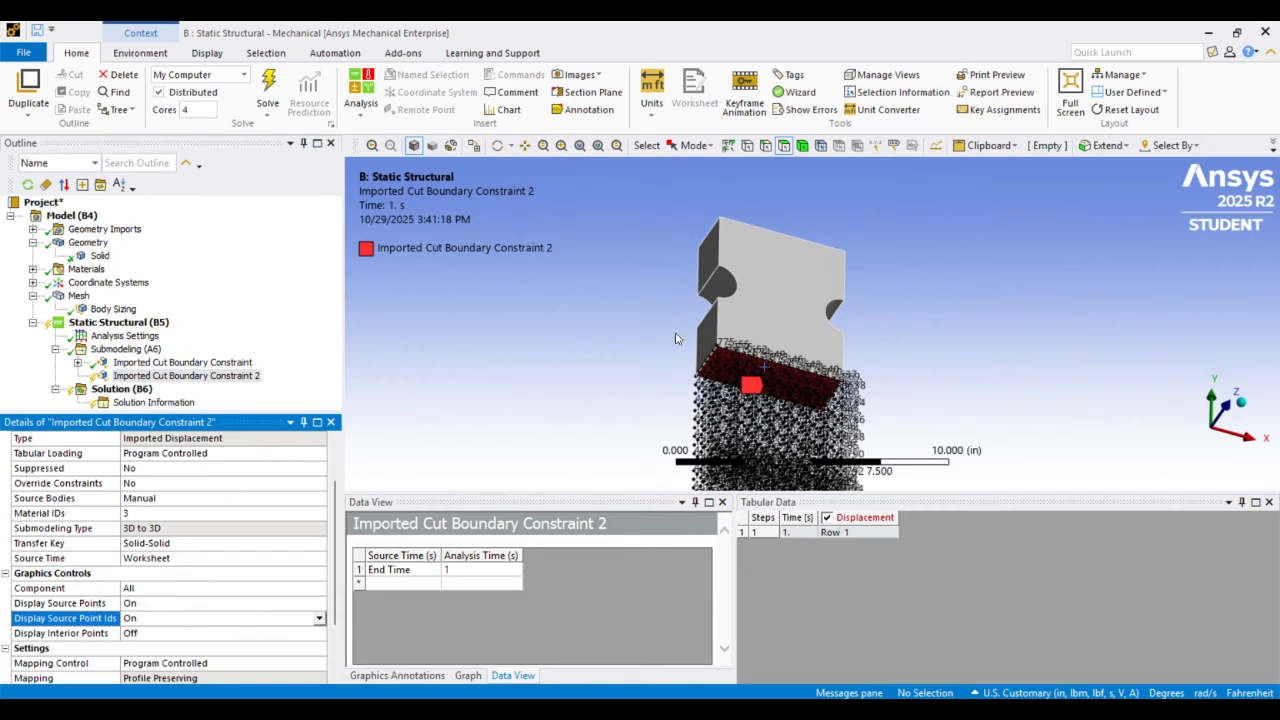
pyautogui.scroll(5, 696, 346)
pyautogui.moveTo(668, 270); pyautogui.dragTo(657, 339, button='middle')
pyautogui.scroll(-2, 657, 335)
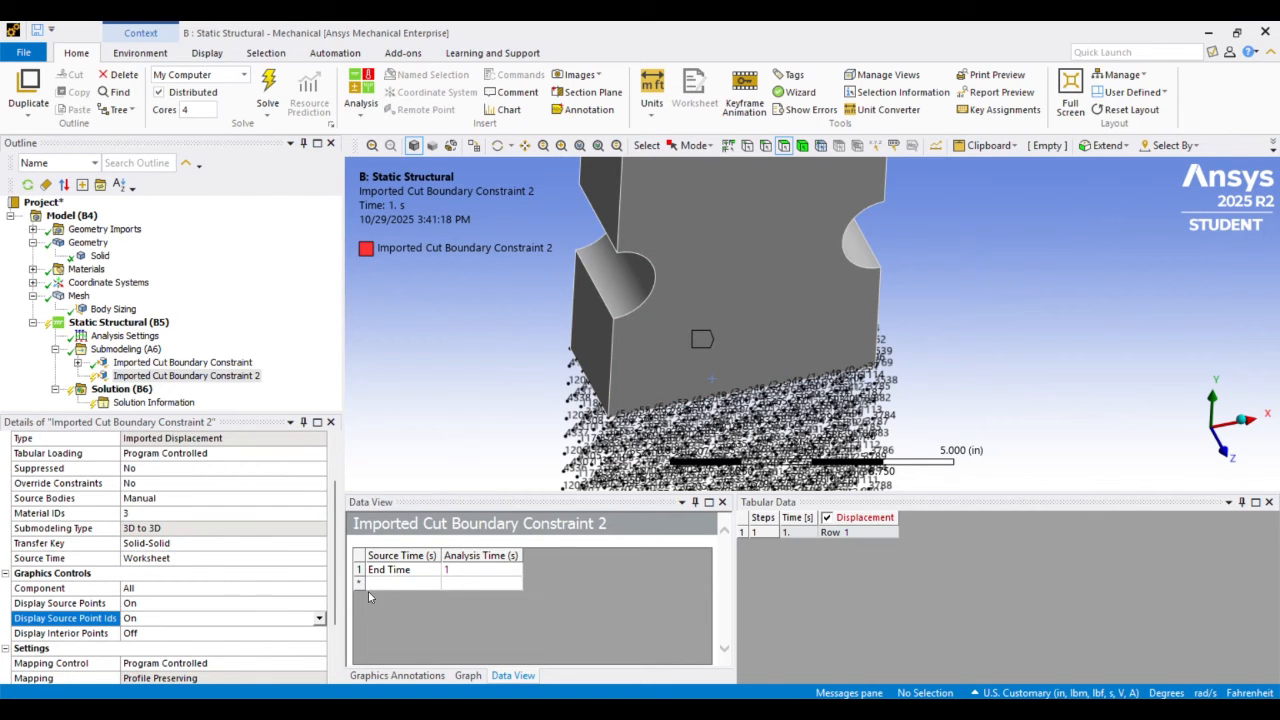
pyautogui.scroll(6, 733, 341)
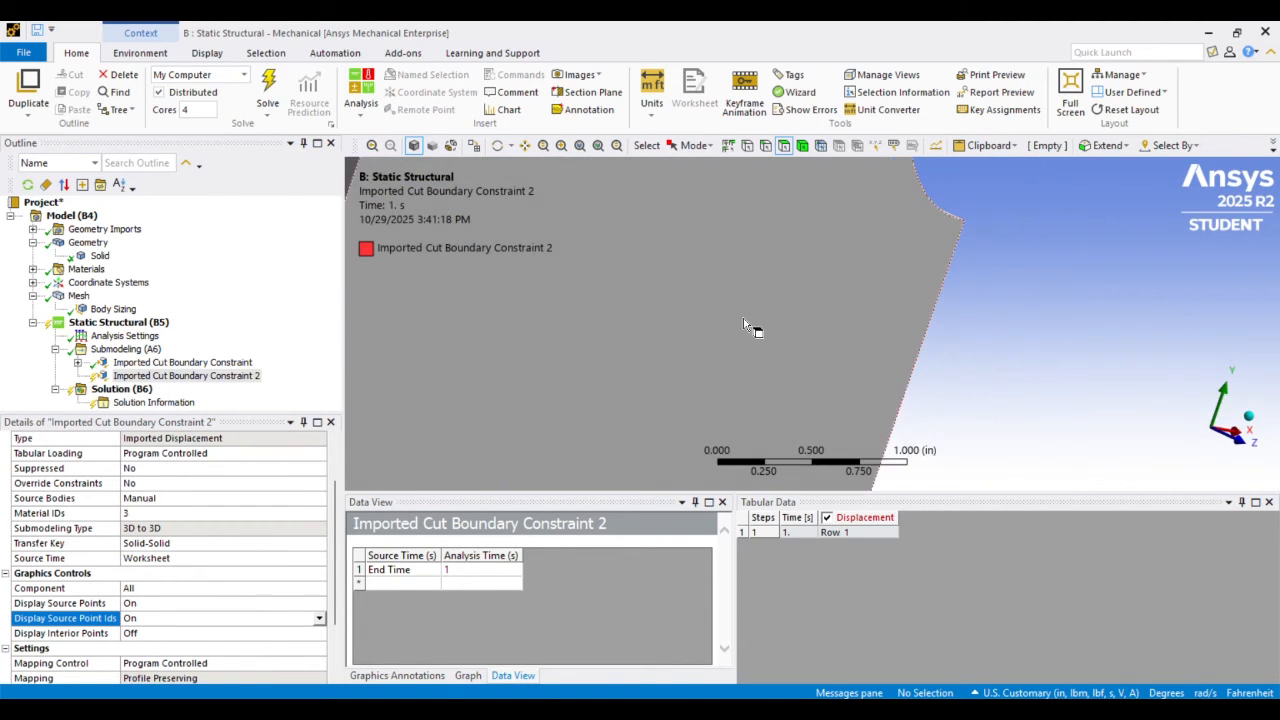
pyautogui.scroll(-5, 742, 320)
pyautogui.scroll(3, 733, 319)
pyautogui.moveTo(585, 295); pyautogui.dragTo(510, 332, button='middle')
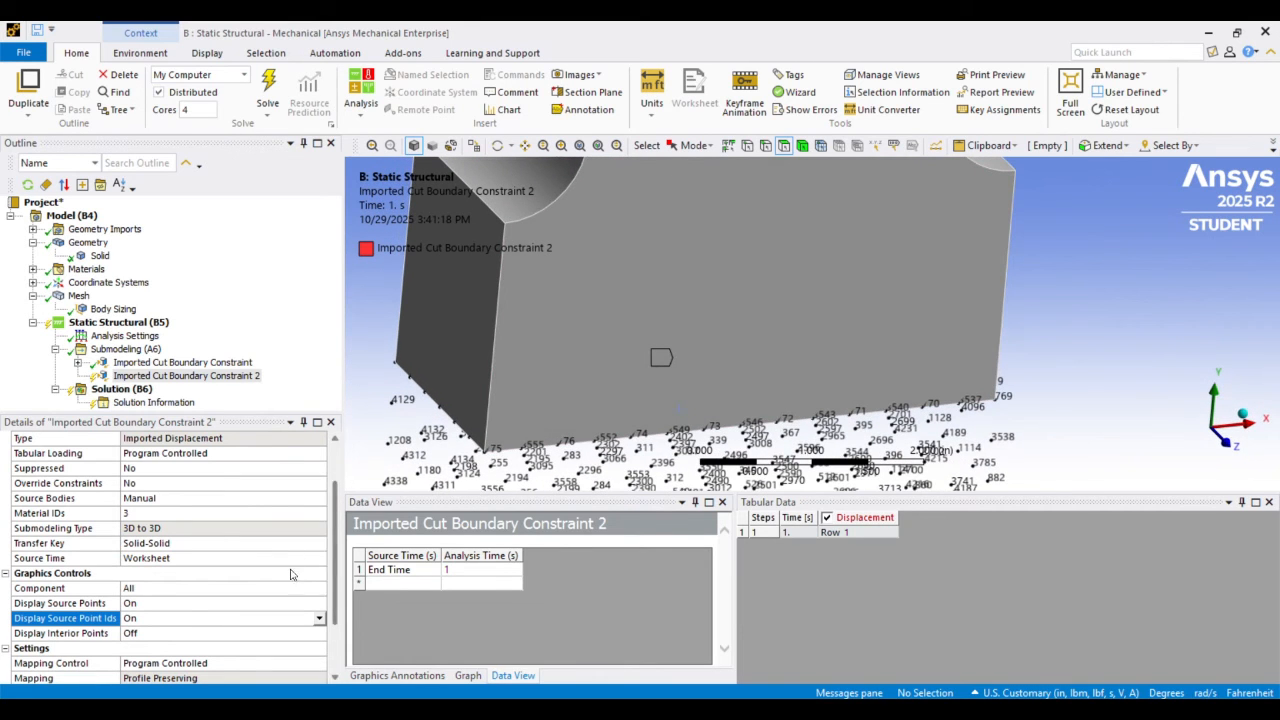
# Turn off the source point IDs for Imported Cut Boundary Constraint 2, leaving only the points displayed
pyautogui.click(319, 618)
pyautogui.click(180, 641)
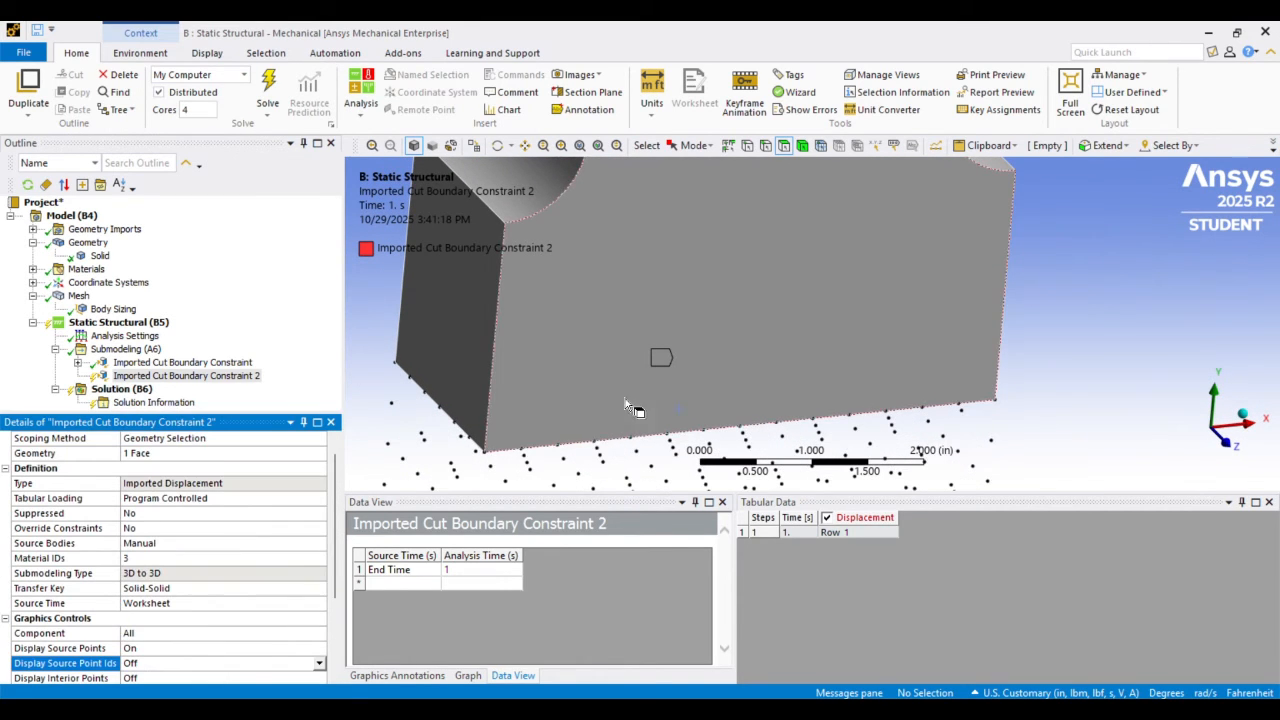
pyautogui.scroll(-2, 630, 407)
pyautogui.scroll(-3, 287, 449)
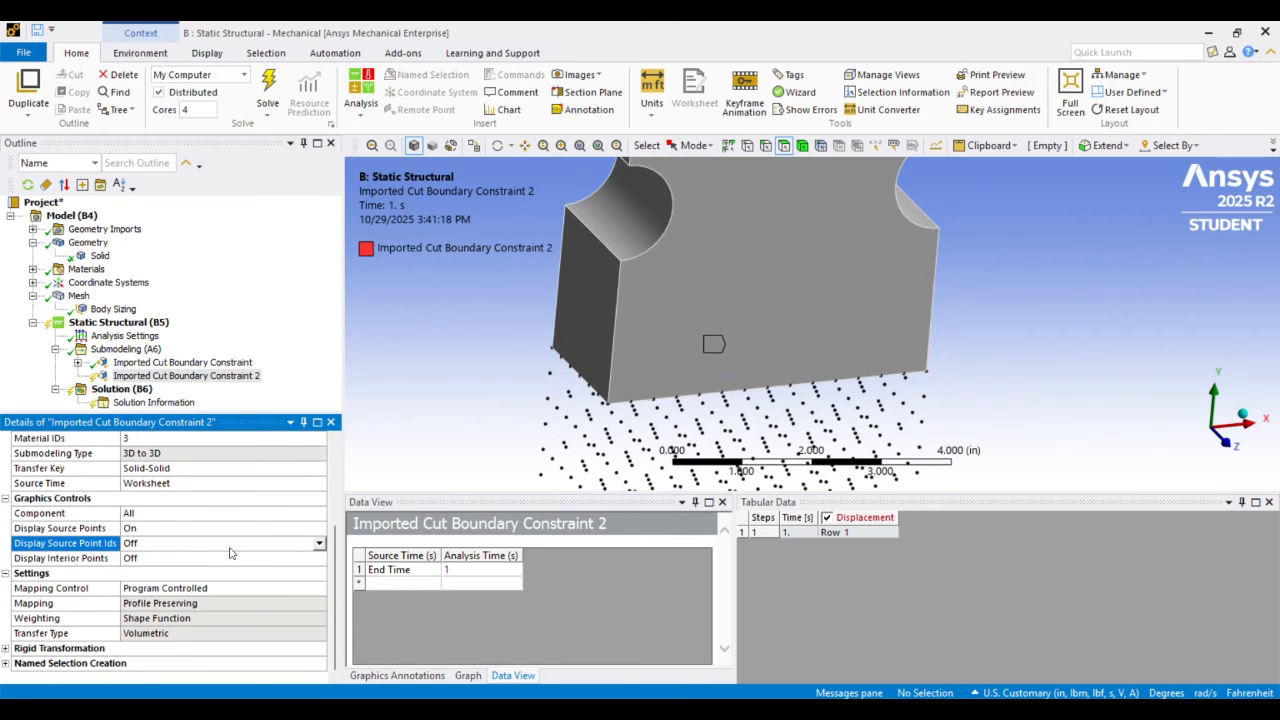
# Review the Rigid Transformation and Named Selection Creation settings of Imported Cut Boundary Constraint 2
pyautogui.click(7, 649)
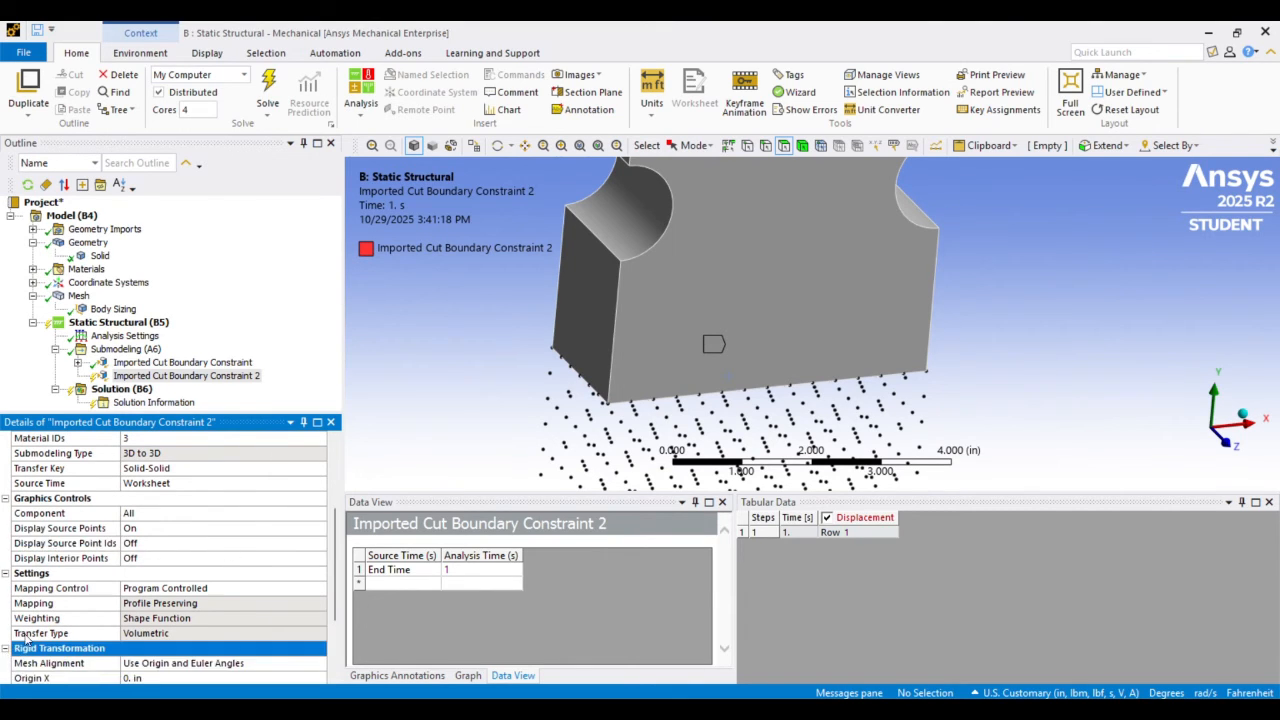
pyautogui.scroll(-2, 107, 578)
pyautogui.click(6, 664)
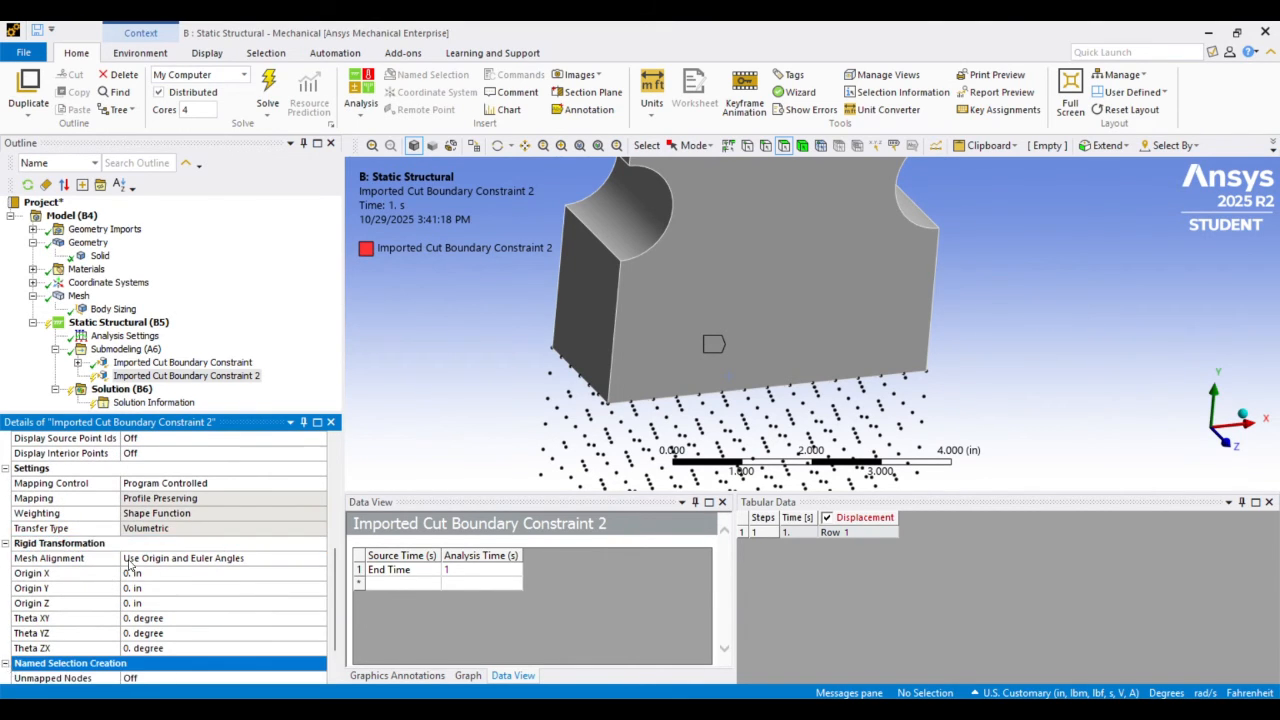
pyautogui.scroll(-1, 129, 566)
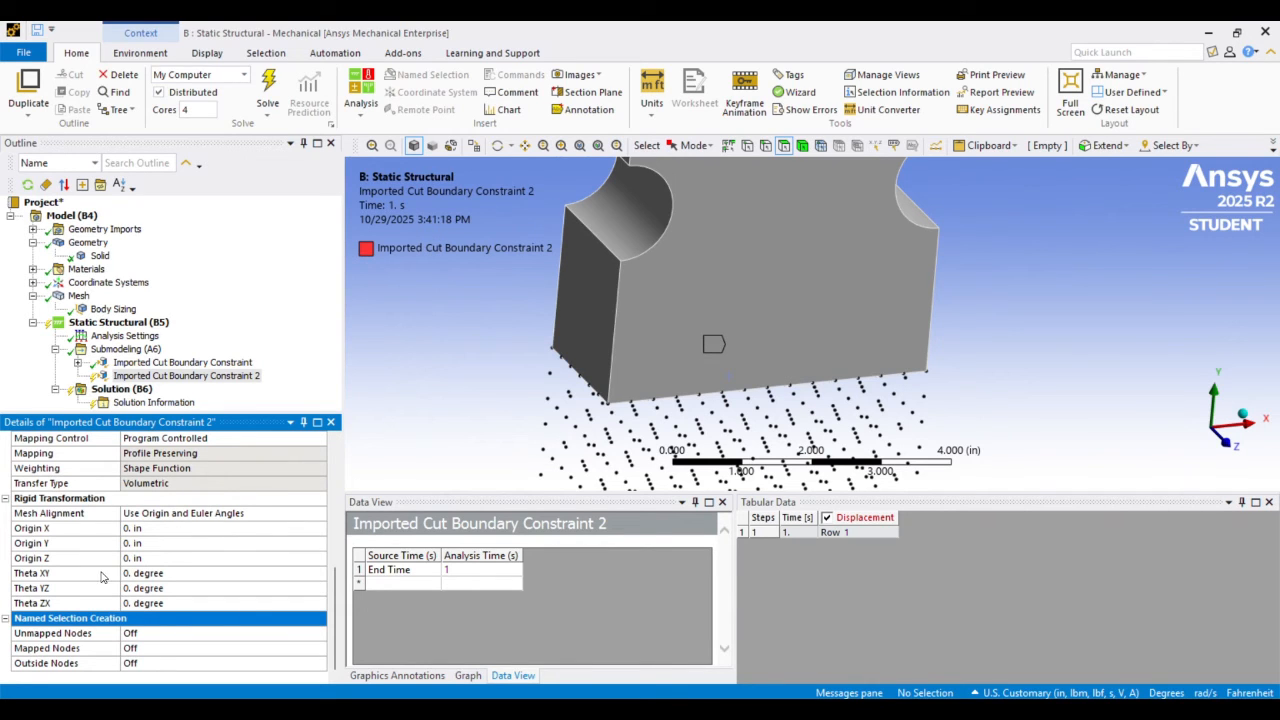
pyautogui.scroll(3, 101, 577)
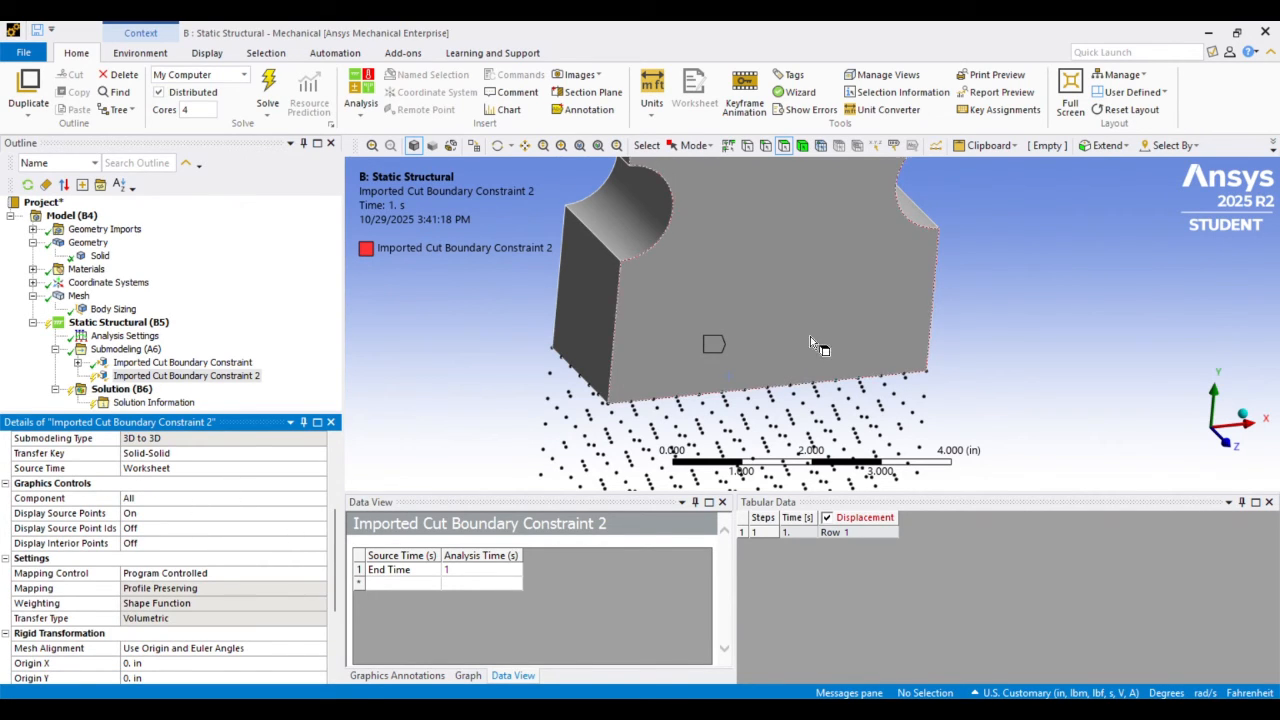
# Import the load for the bottom face's cut boundary constraint
pyautogui.scroll(-3, 800, 300)
pyautogui.scroll(2, 800, 300)
pyautogui.scroll(3, 800, 299)
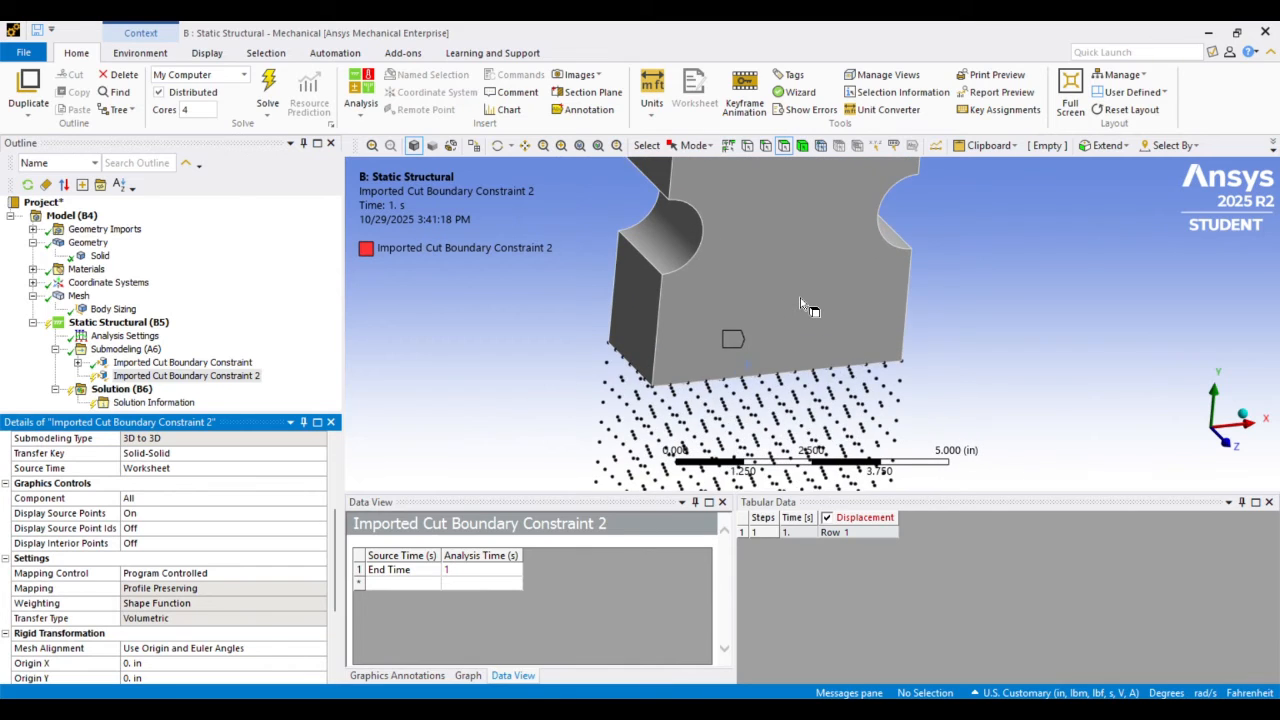
pyautogui.scroll(-1, 798, 299)
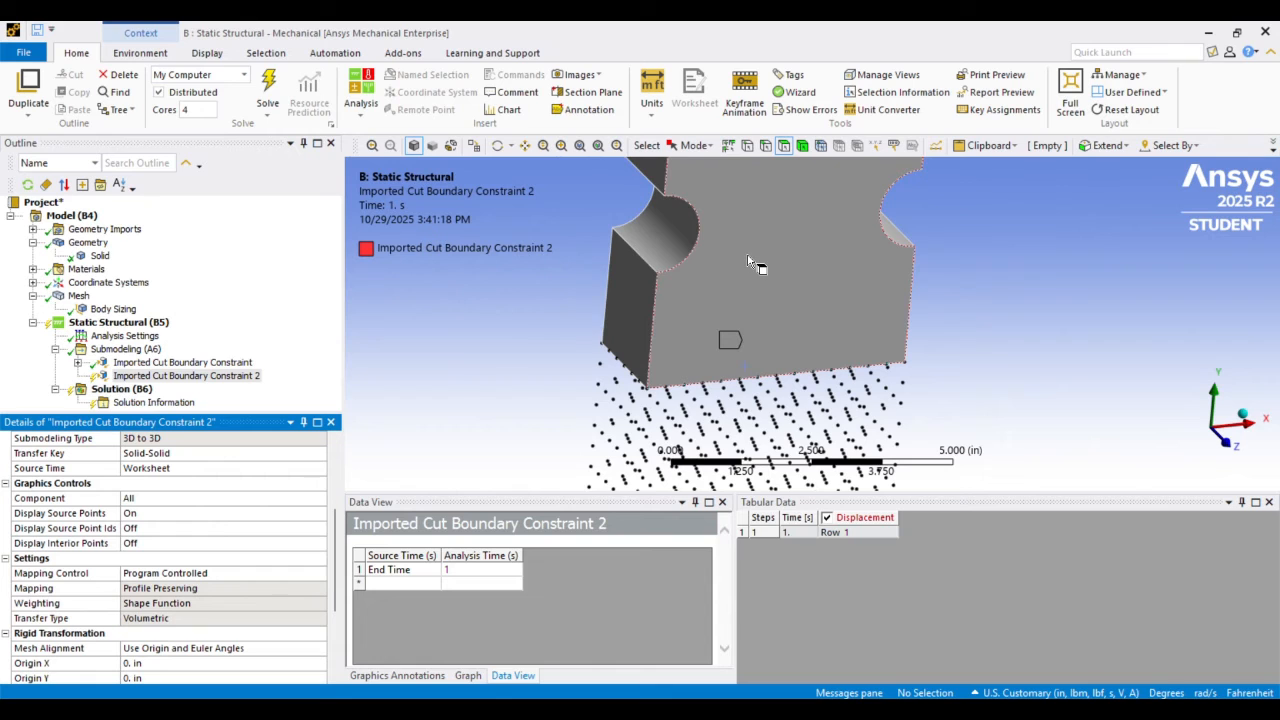
pyautogui.scroll(-5, 752, 262)
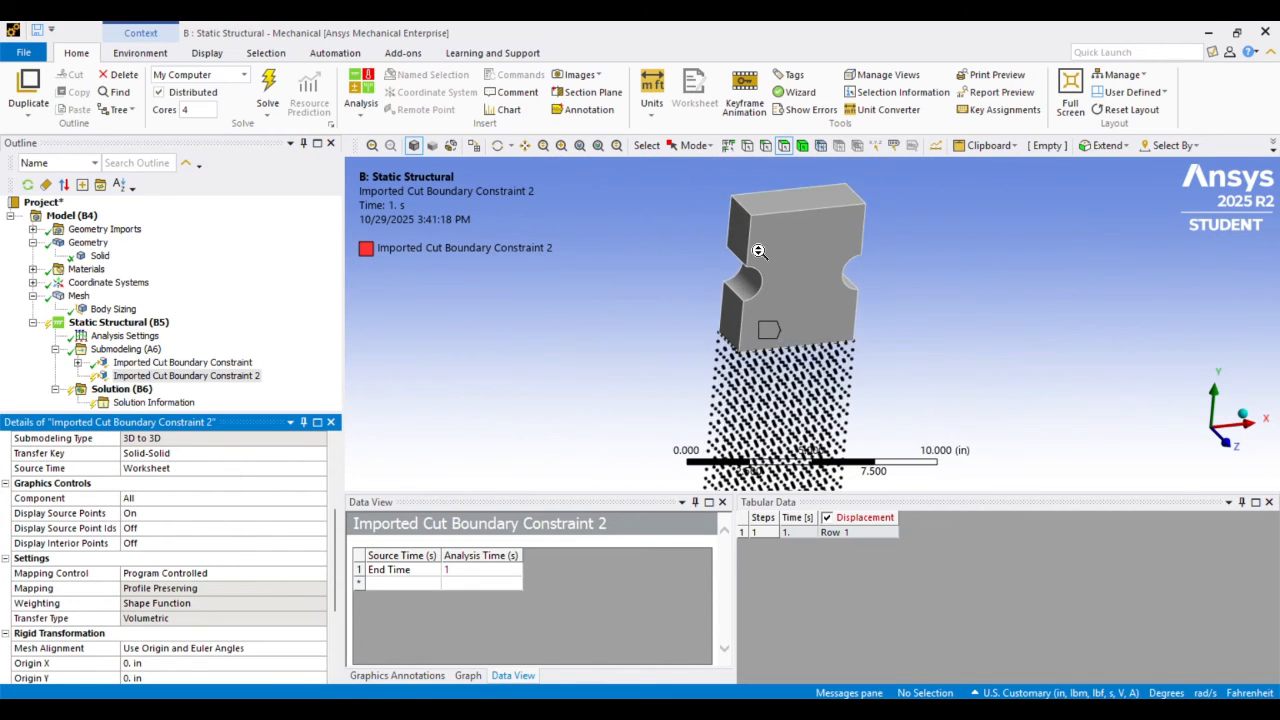
pyautogui.scroll(6, 759, 251)
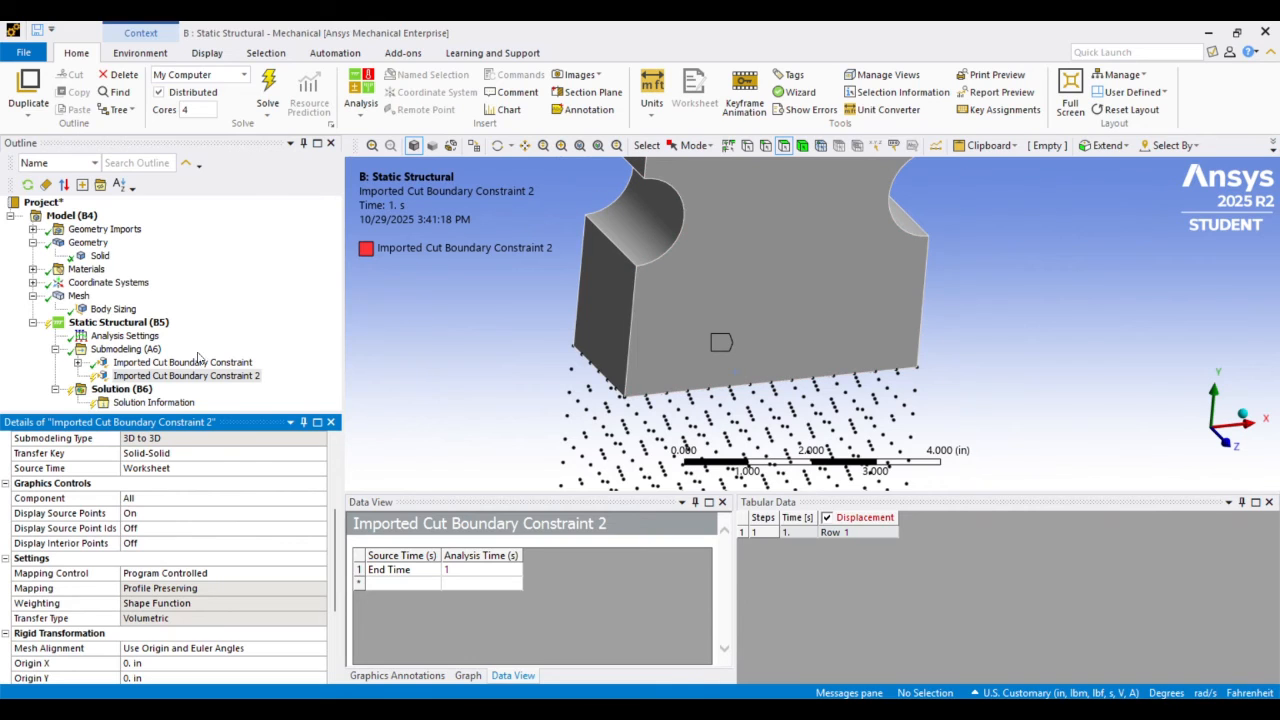
pyautogui.rightClick(182, 375)
pyautogui.click(218, 404)
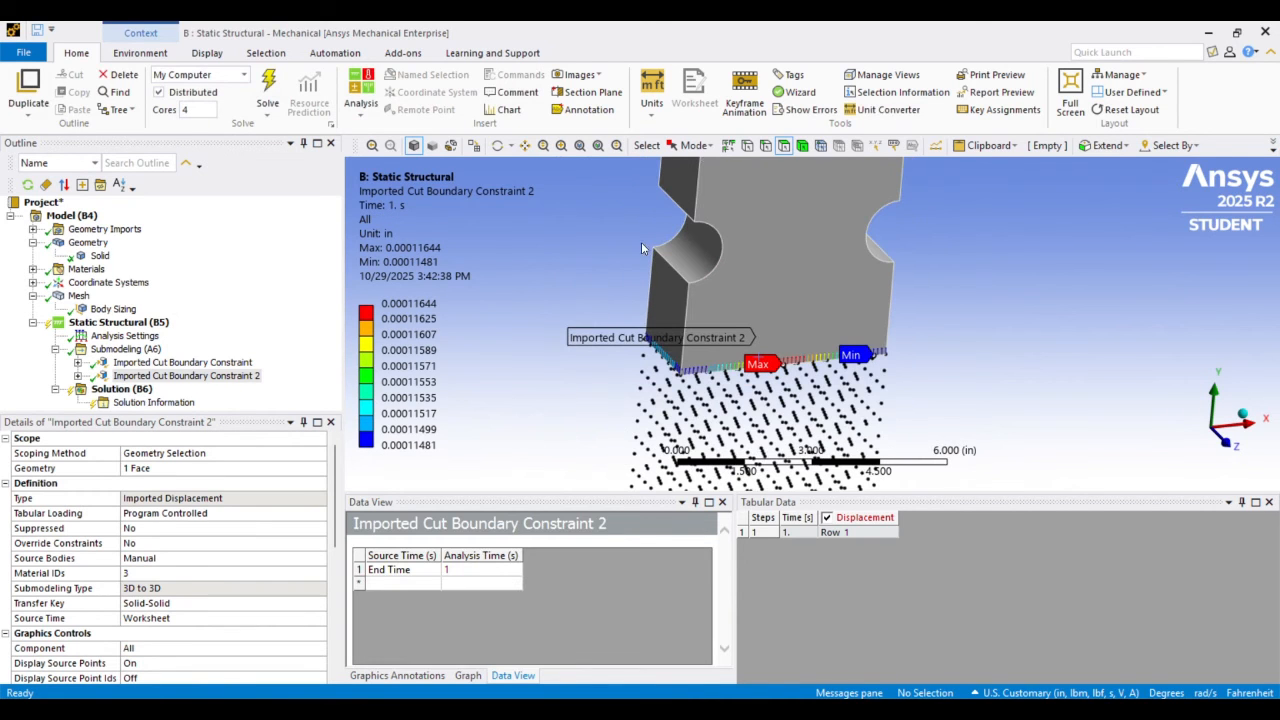
# Examine the mapped displacement vectors on the bottom cut face and the source points beneath it
pyautogui.click(524, 145)
pyautogui.moveTo(713, 313)
pyautogui.mouseDown()
pyautogui.moveTo(711, 273)
pyautogui.moveTo(722, 308)
pyautogui.moveTo(730, 298)
pyautogui.mouseUp()
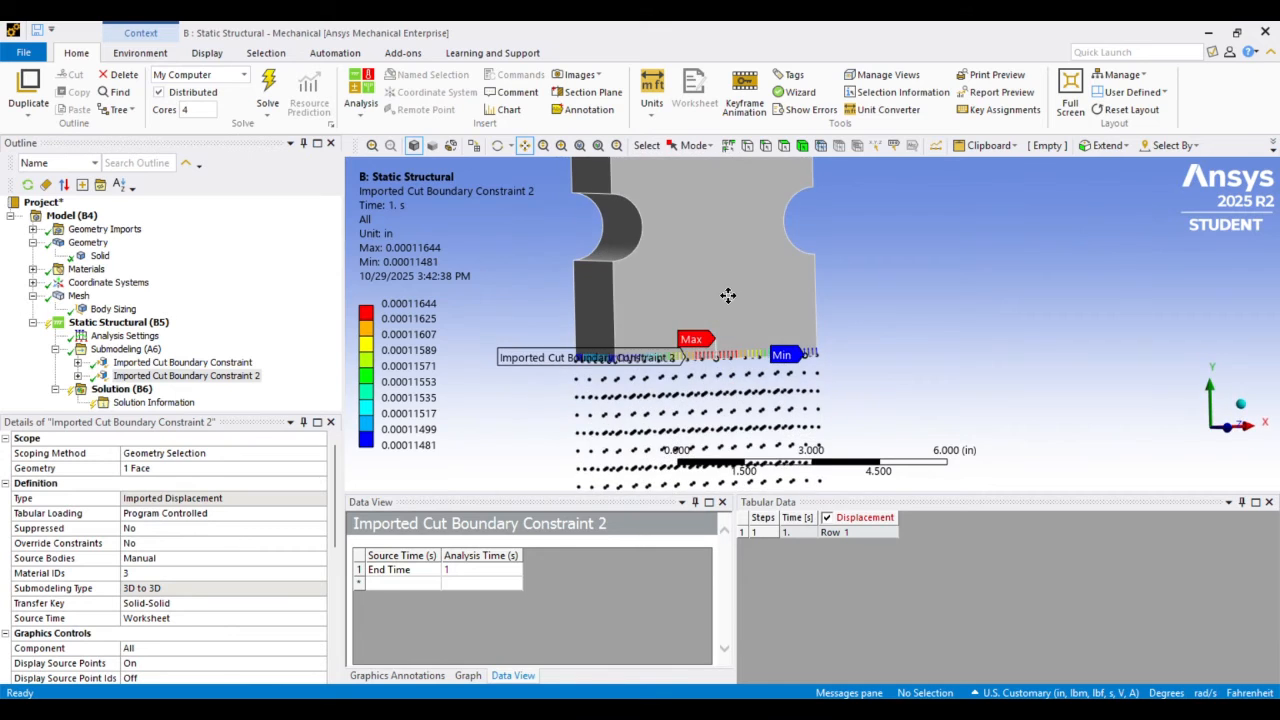
pyautogui.moveTo(735, 247); pyautogui.dragTo(737, 284, button='middle')
pyautogui.moveTo(729, 250); pyautogui.dragTo(742, 300)
pyautogui.scroll(-4, 743, 300)
pyautogui.moveTo(748, 297); pyautogui.dragTo(744, 283, button='middle')
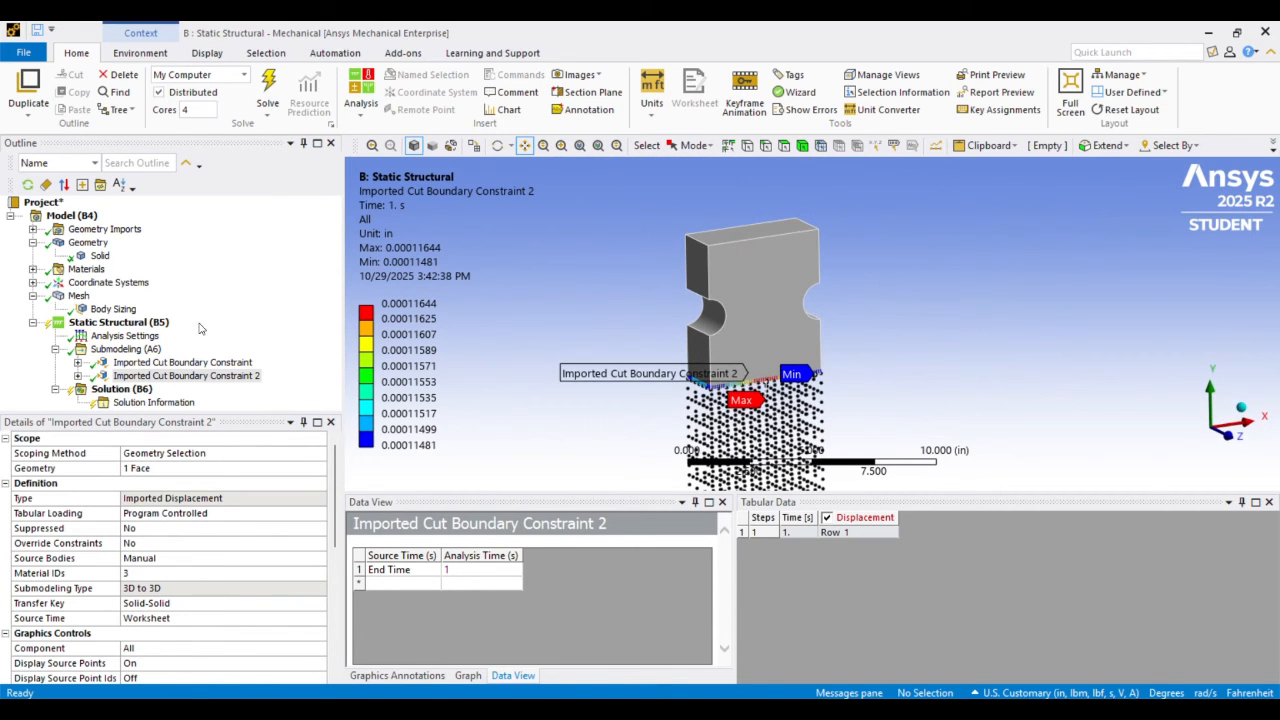
# Insert a Maximum Principal stress result under Solution (B6)
pyautogui.click(120, 390)
pyautogui.rightClick(120, 390)
pyautogui.moveTo(235, 401)
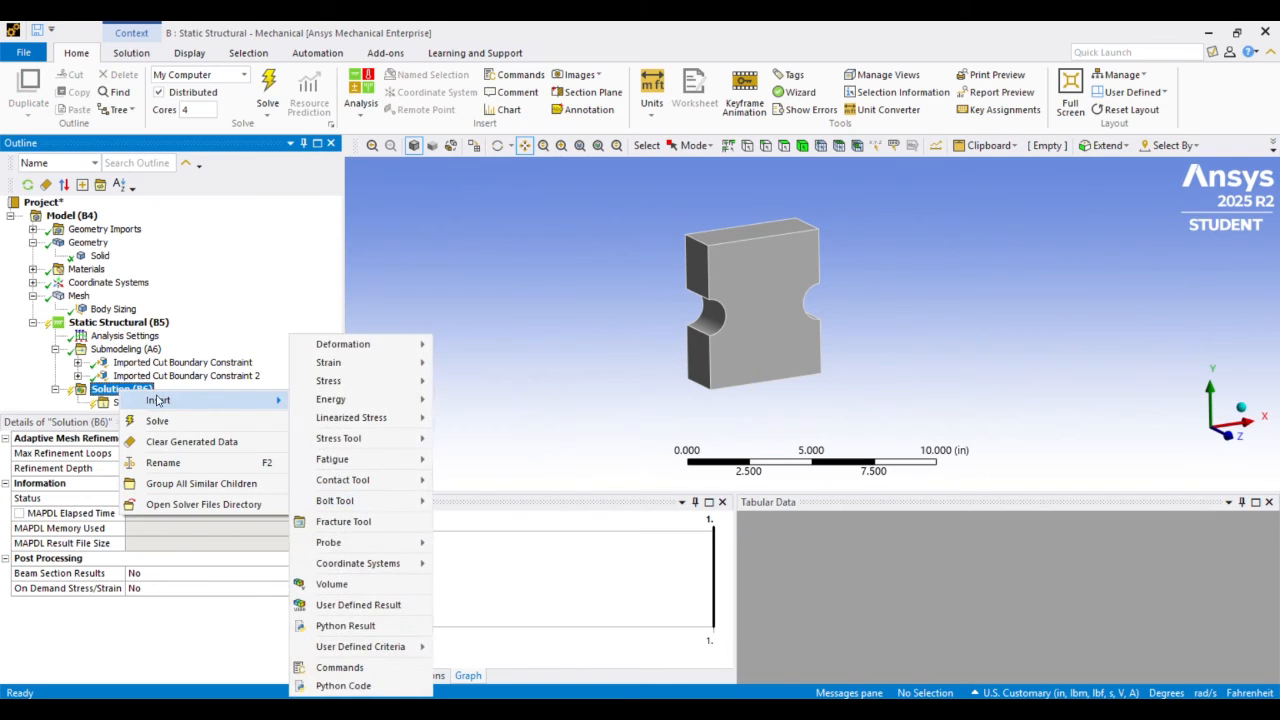
pyautogui.moveTo(350, 390)
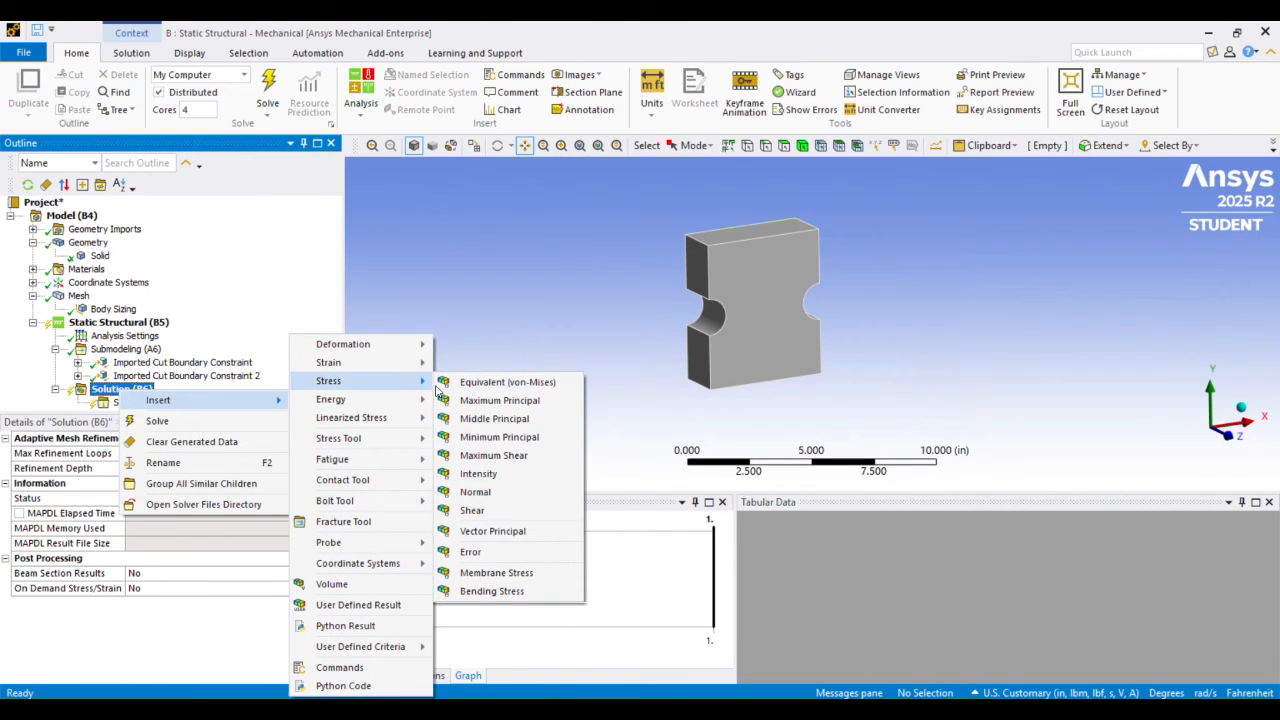
pyautogui.click(499, 400)
# Insert a Normal stress result under Solution (B6) and set its orientation to Y Axis
pyautogui.rightClick(128, 375)
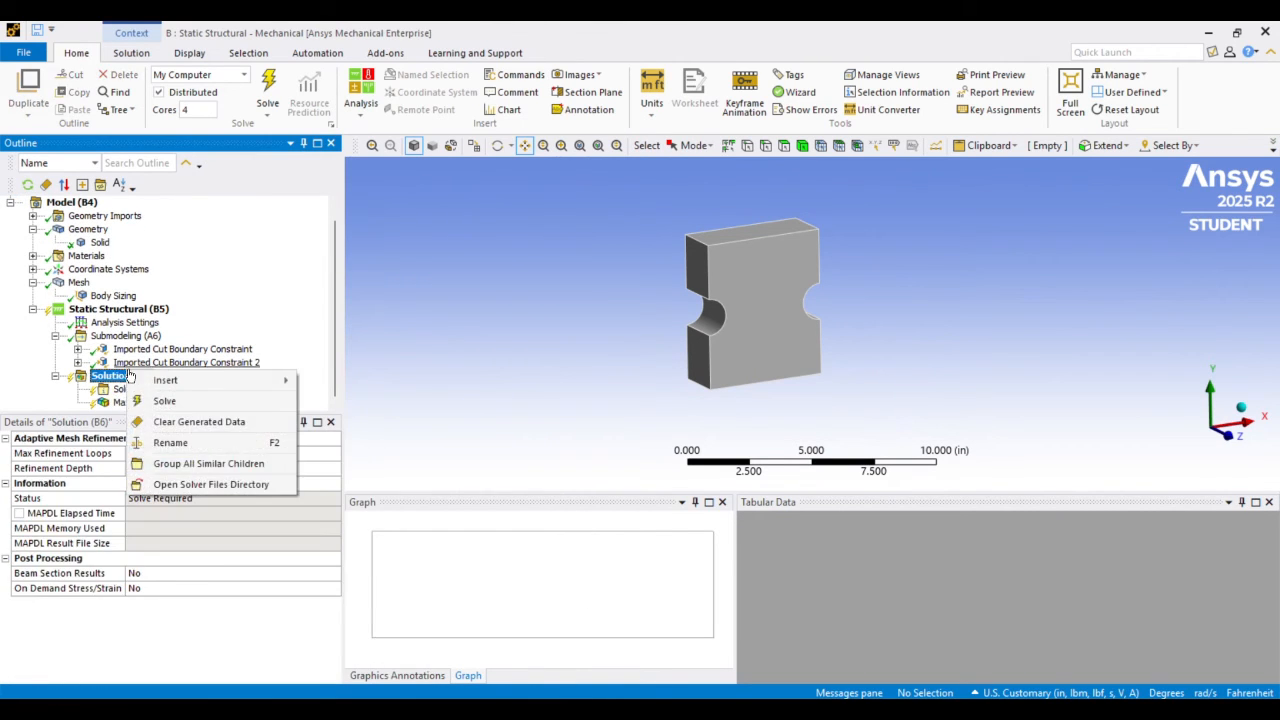
pyautogui.moveTo(185, 380)
pyautogui.moveTo(370, 381)
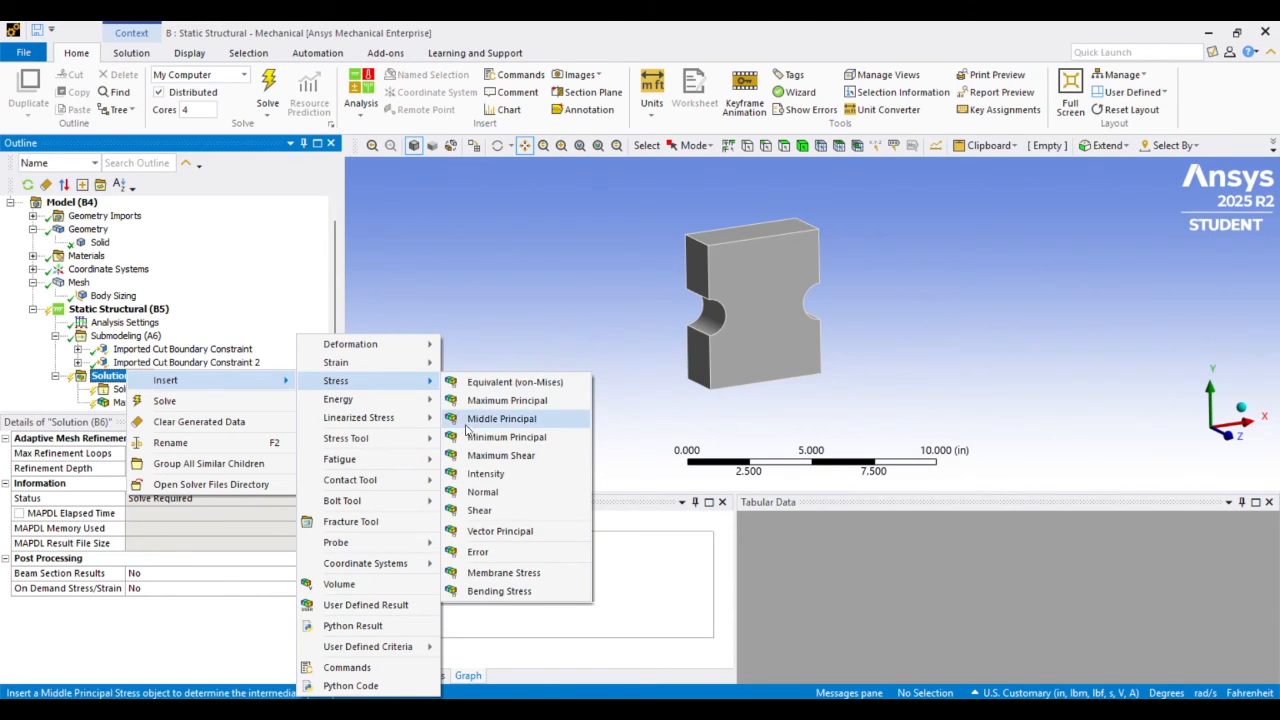
pyautogui.click(477, 492)
pyautogui.click(242, 513)
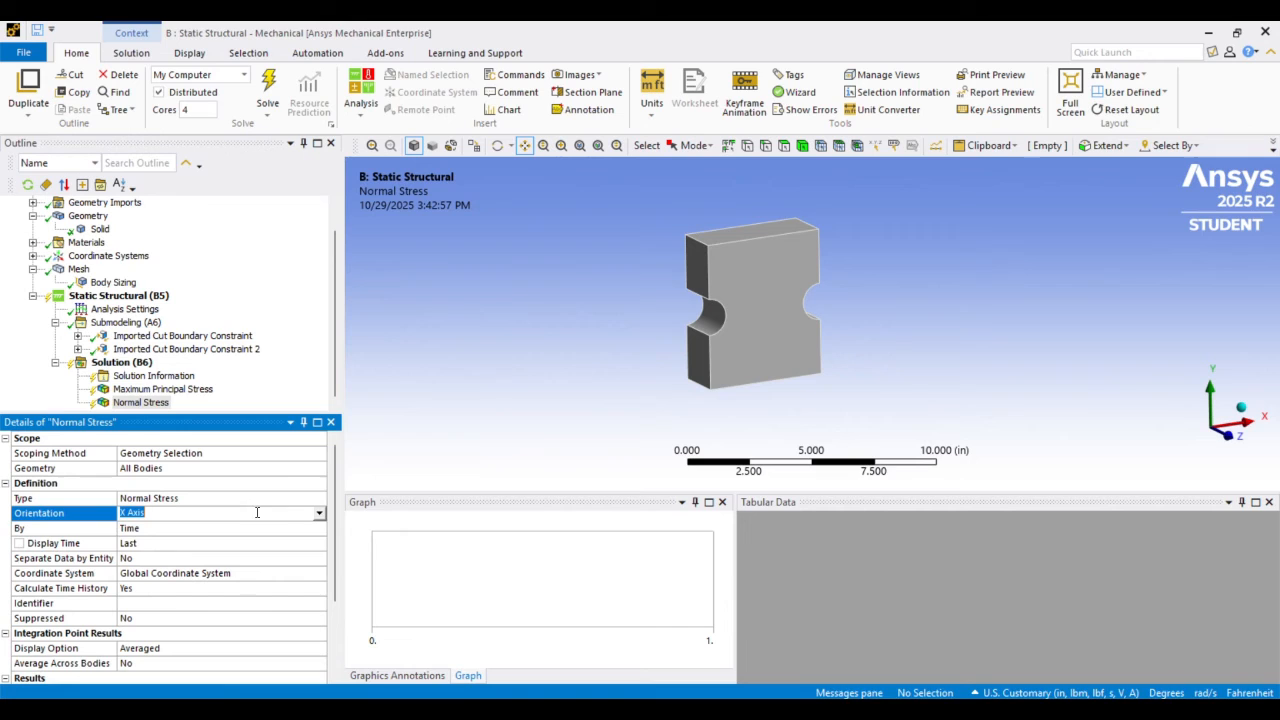
pyautogui.click(319, 513)
pyautogui.click(290, 538)
# Solve the submodel's static structural analysis
pyautogui.scroll(1, 140, 380)
pyautogui.scroll(-1, 125, 375)
pyautogui.click(118, 363)
pyautogui.rightClick(124, 362)
pyautogui.press('Escape')
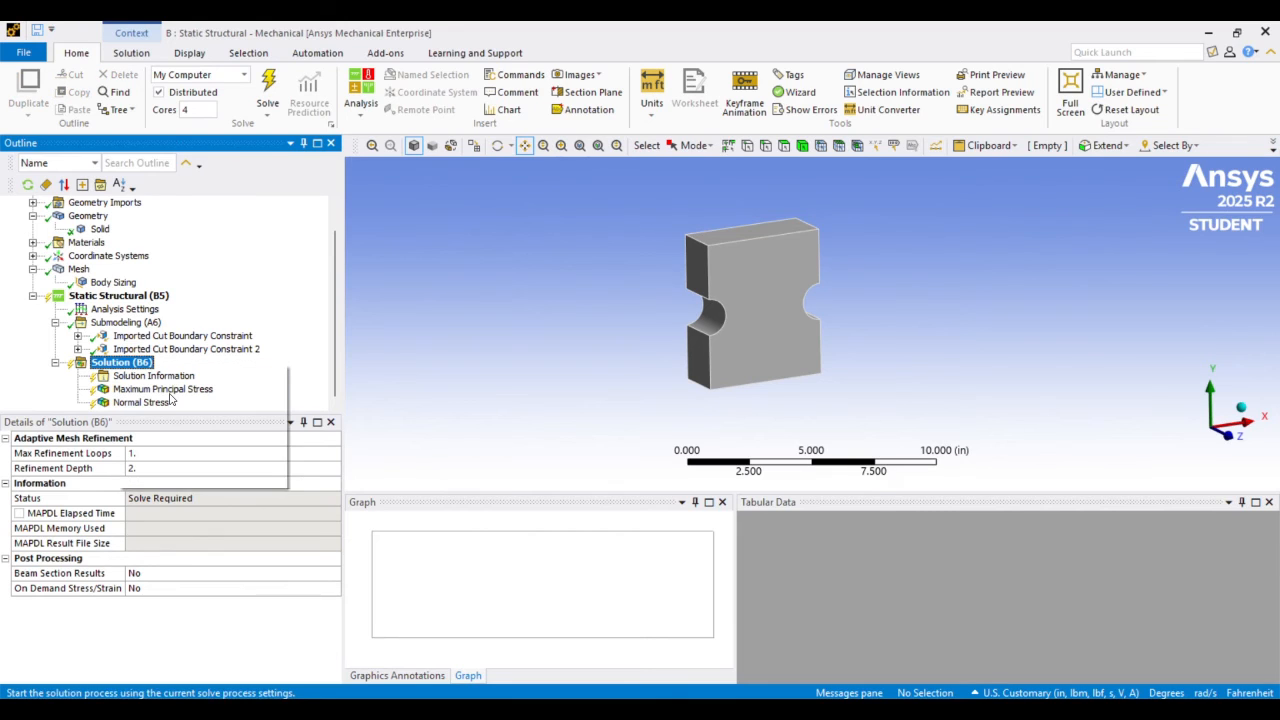
pyautogui.press('F5')
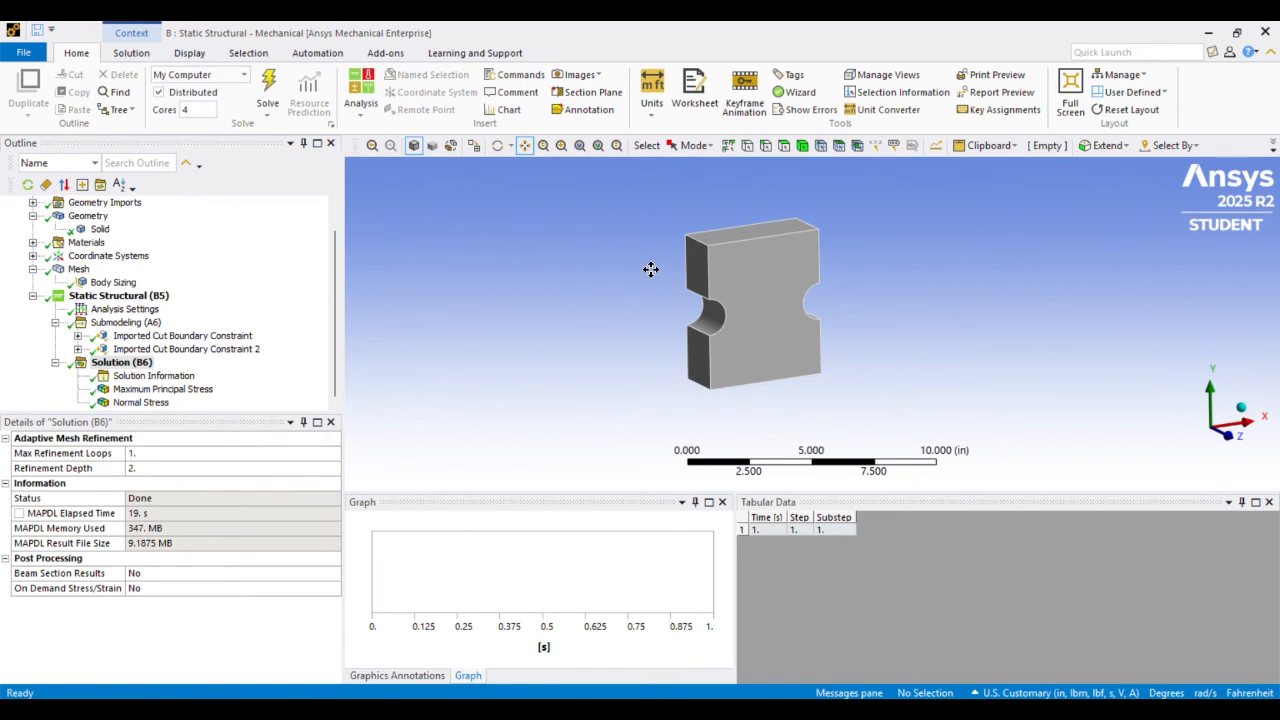
# Display the Maximum Principal Stress result of the submodel and examine the stress concentration around the notches
pyautogui.click(197, 391)
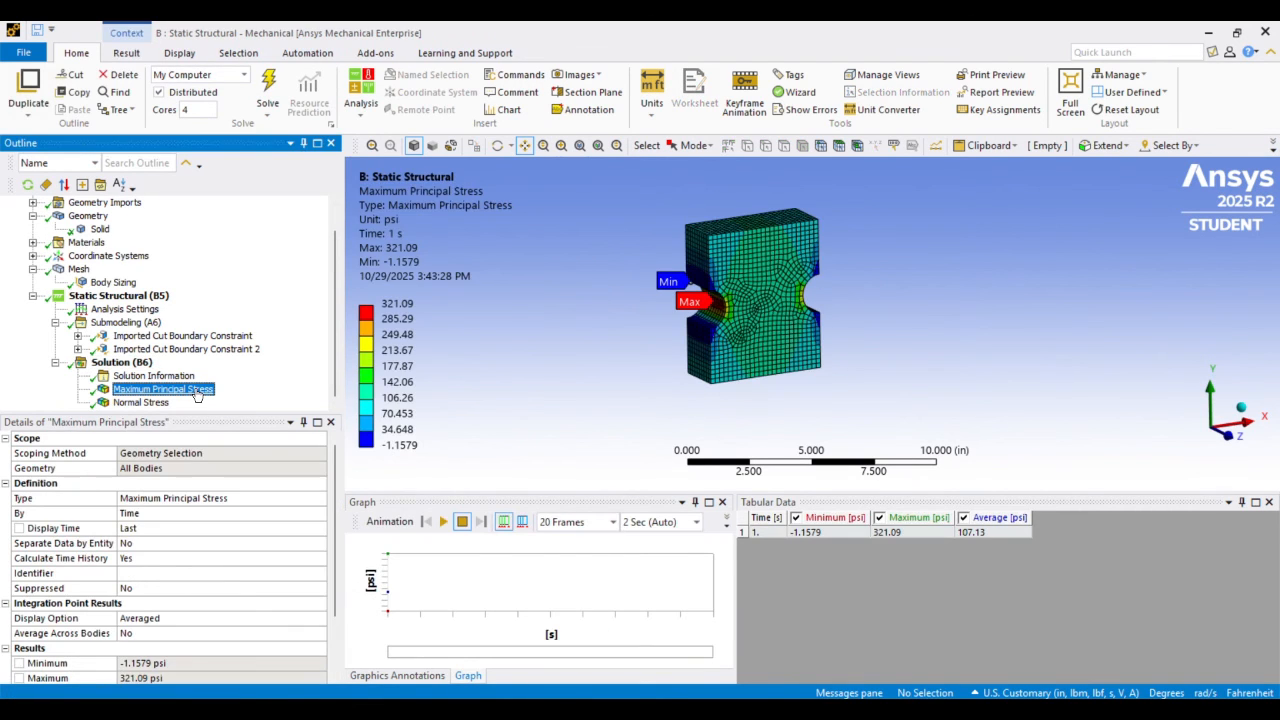
pyautogui.scroll(5, 717, 278)
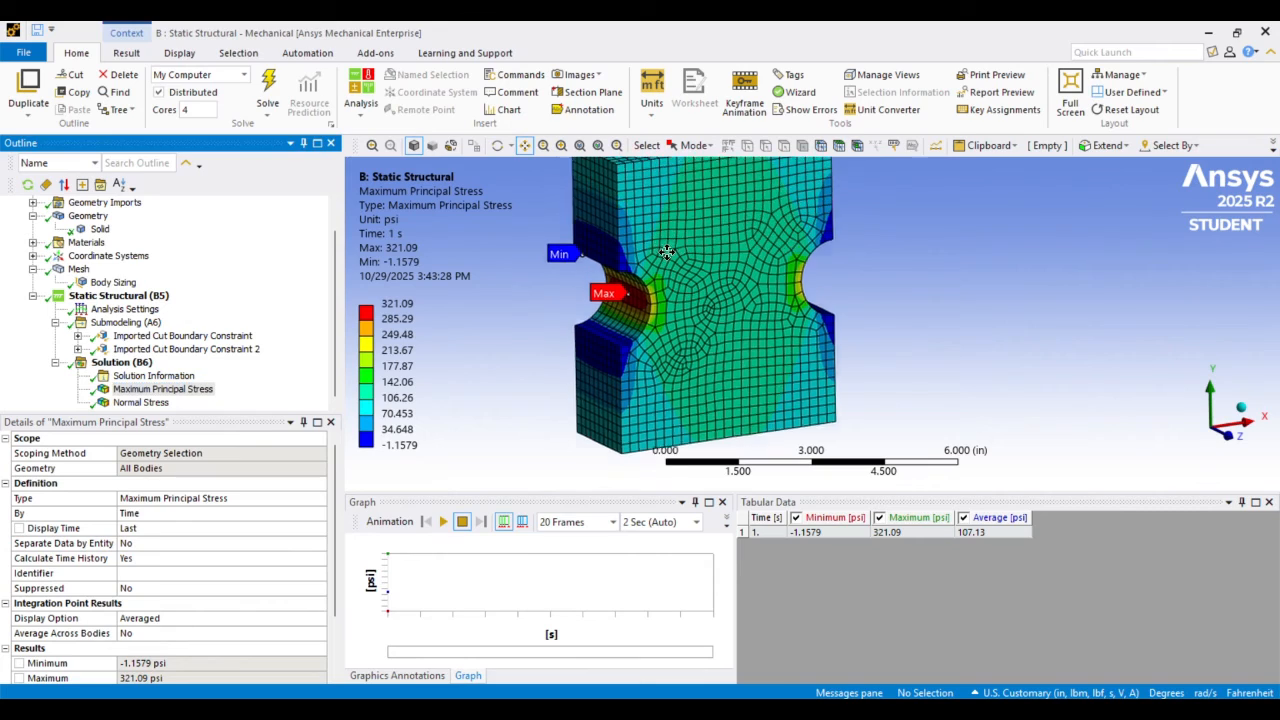
pyautogui.scroll(5, 717, 278)
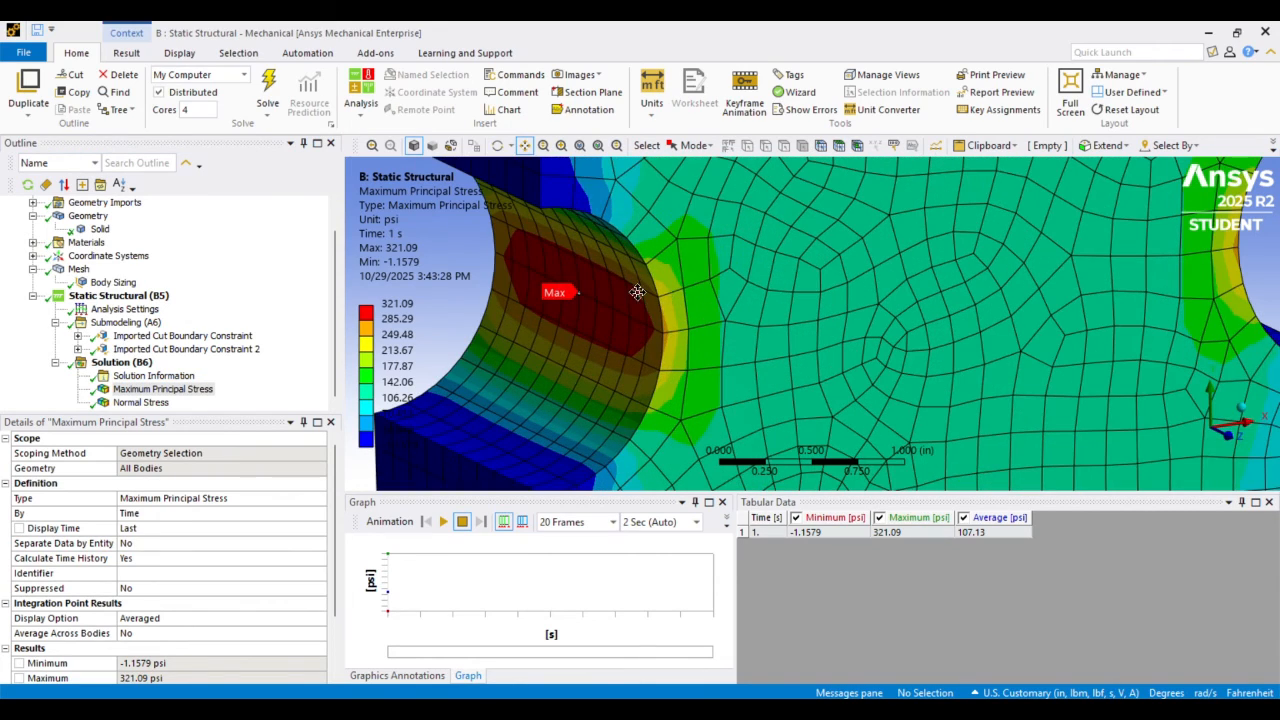
pyautogui.scroll(3, 578, 283)
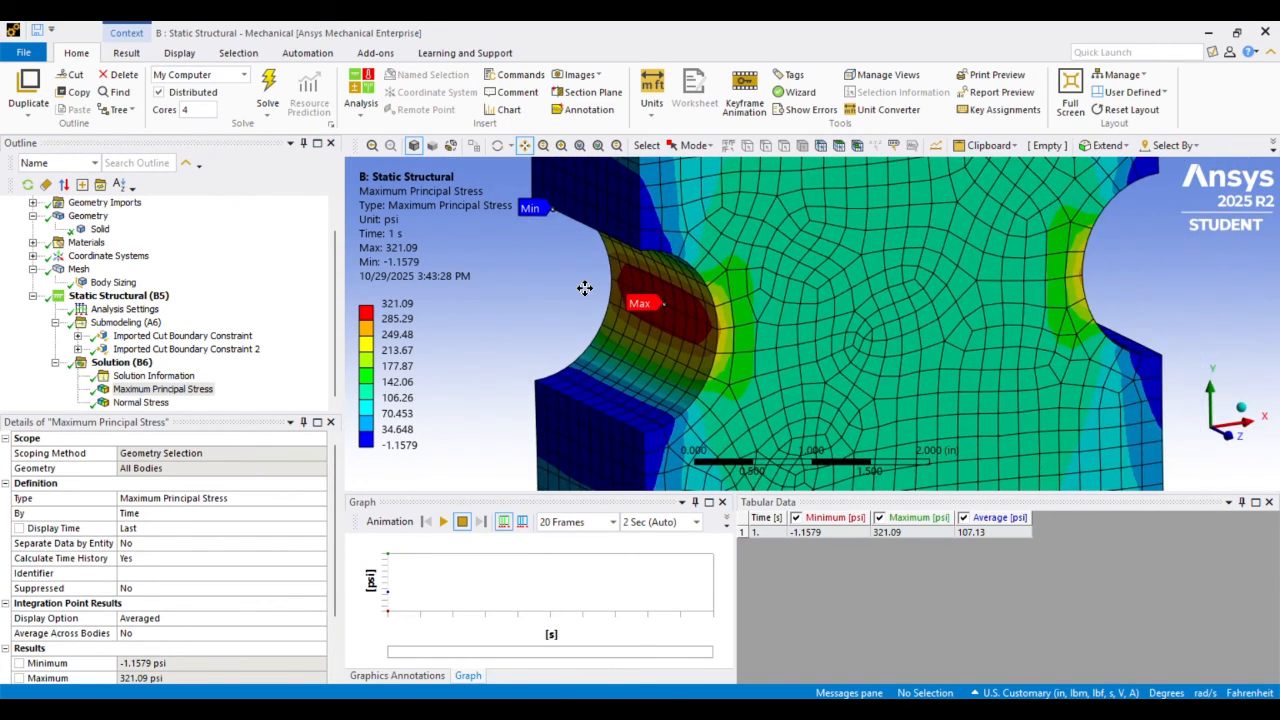
pyautogui.scroll(-6, 585, 288)
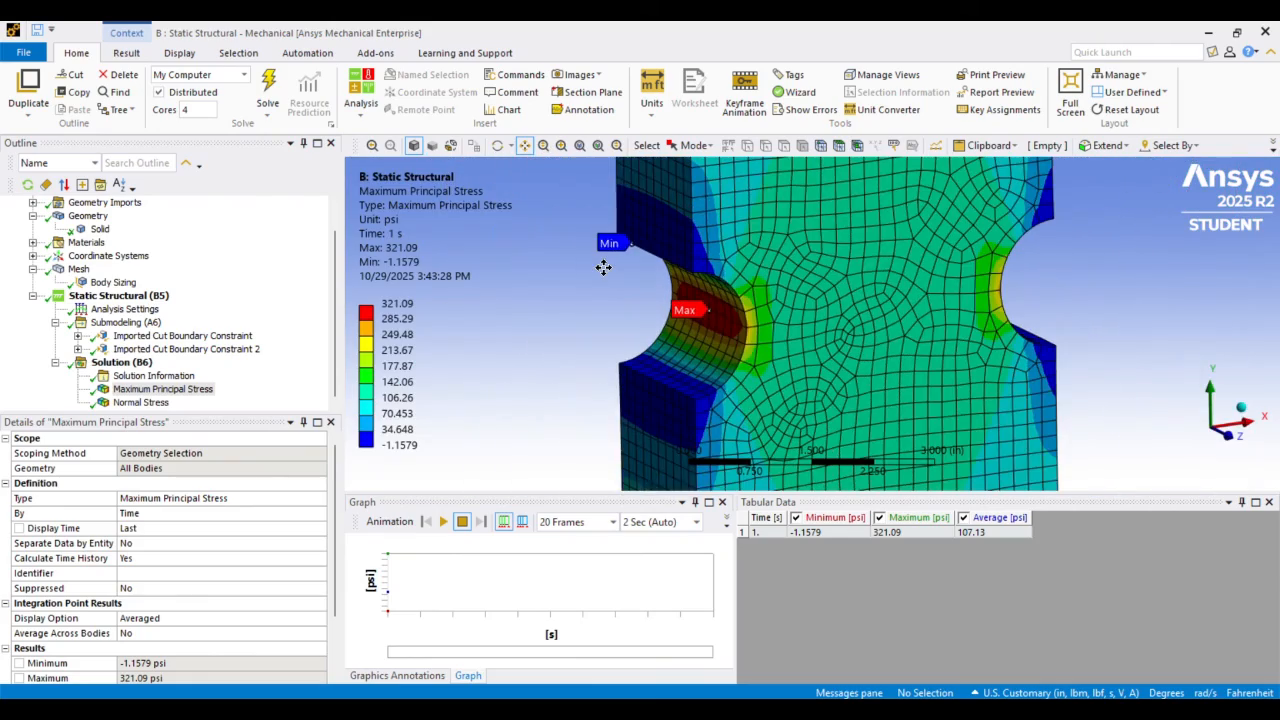
pyautogui.scroll(2, 603, 265)
pyautogui.scroll(-7, 601, 270)
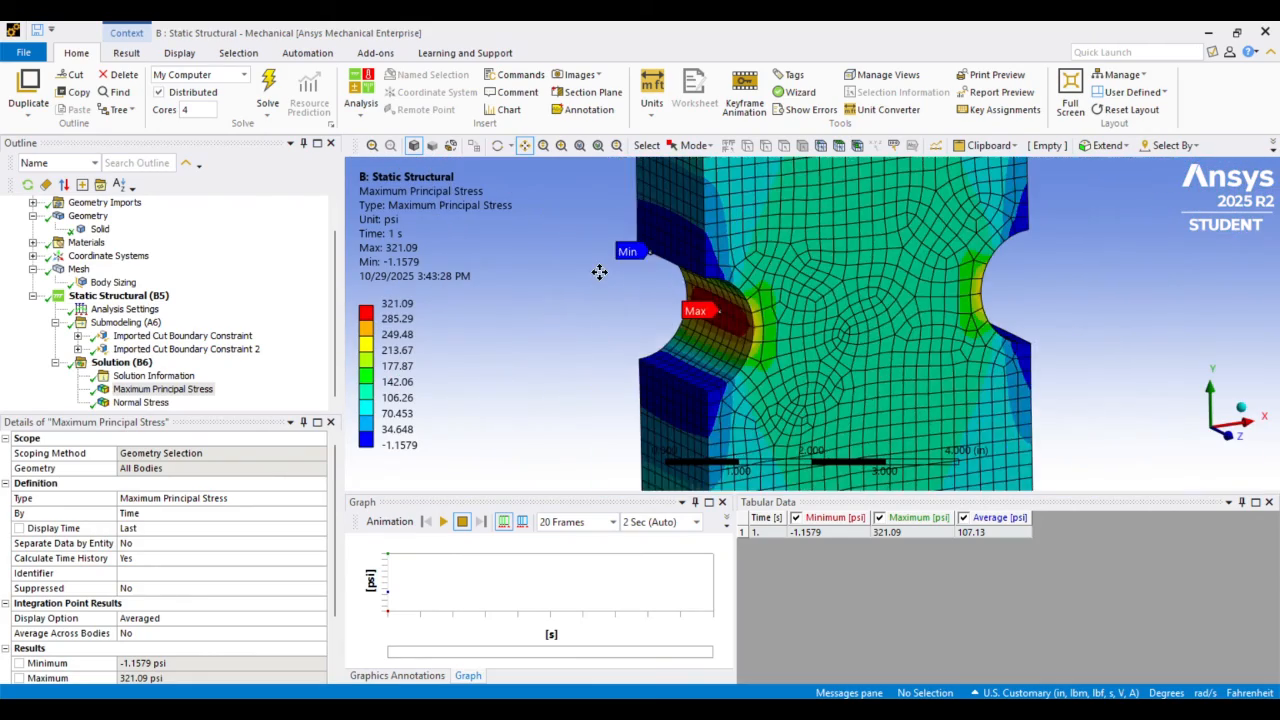
pyautogui.scroll(6, 599, 272)
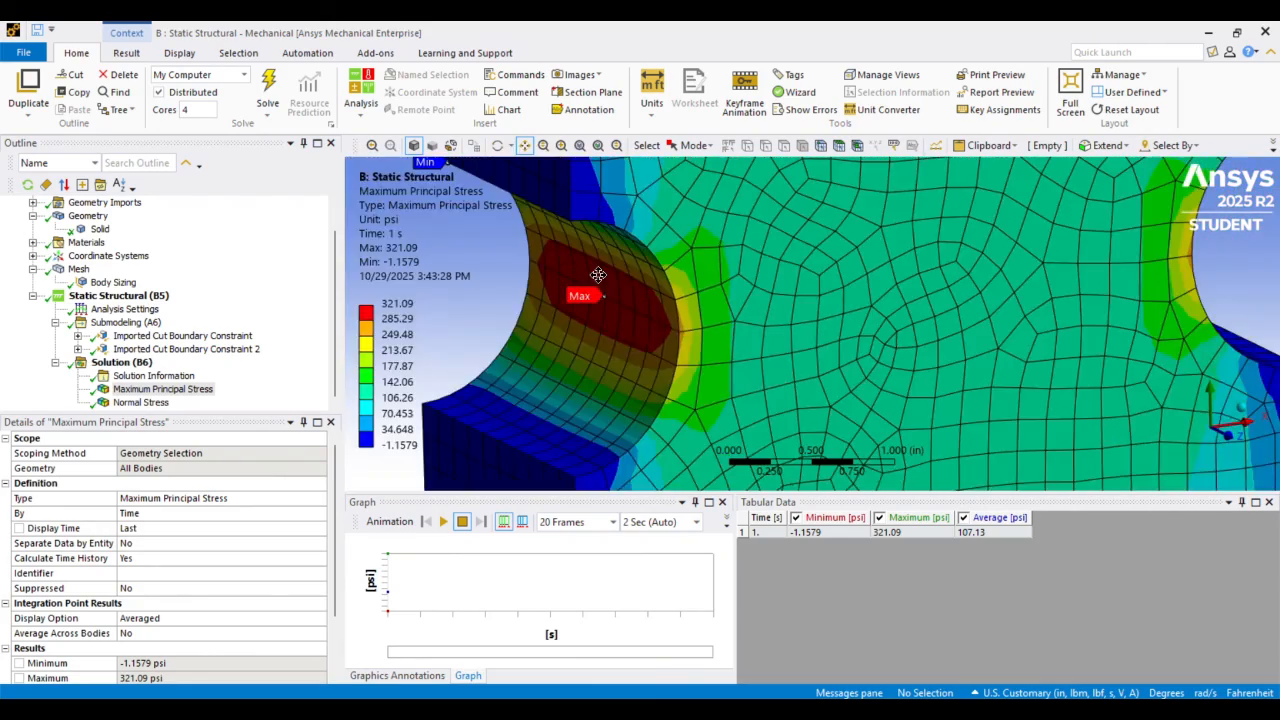
pyautogui.scroll(-2, 598, 275)
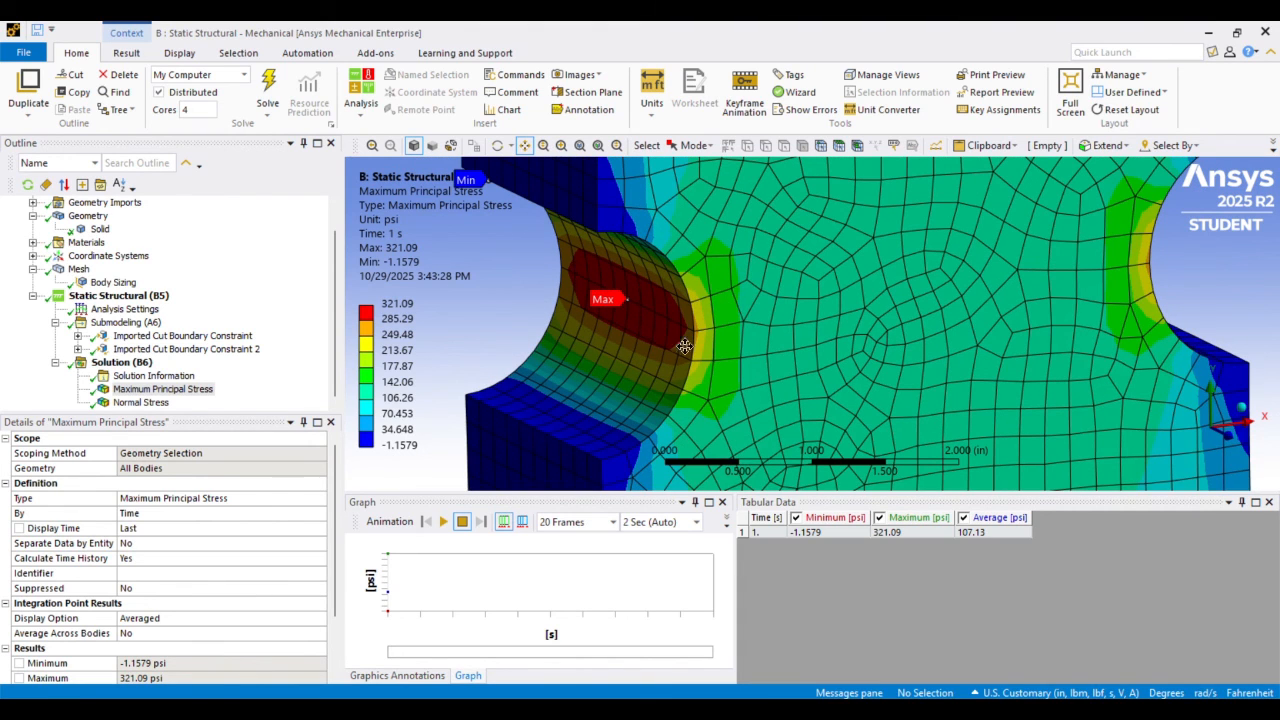
pyautogui.scroll(-2, 753, 249)
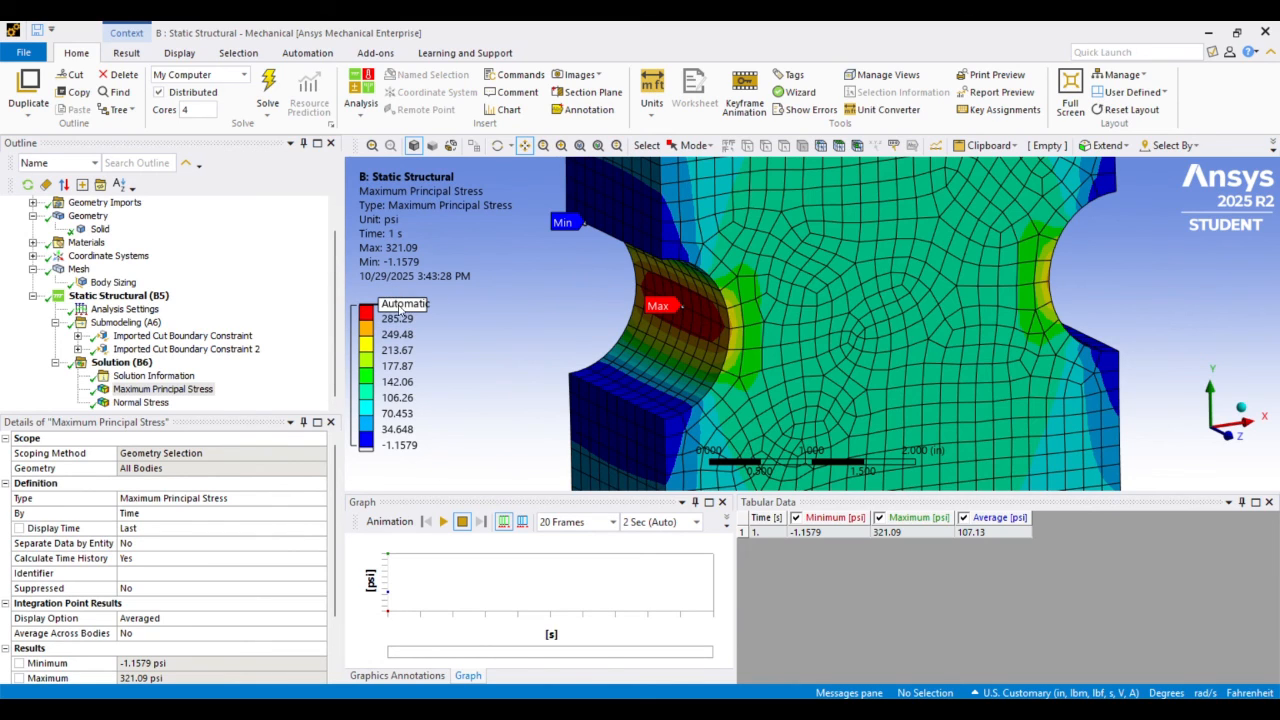
pyautogui.scroll(-1, 529, 294)
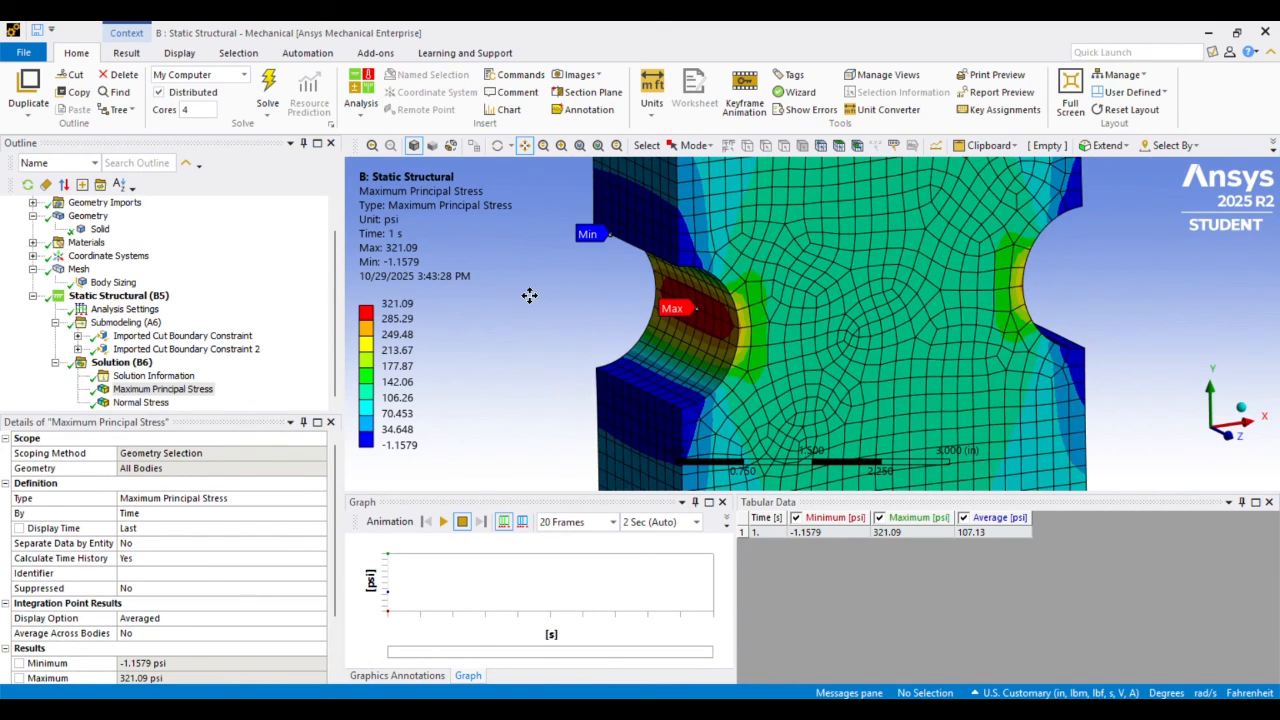
pyautogui.scroll(3, 620, 284)
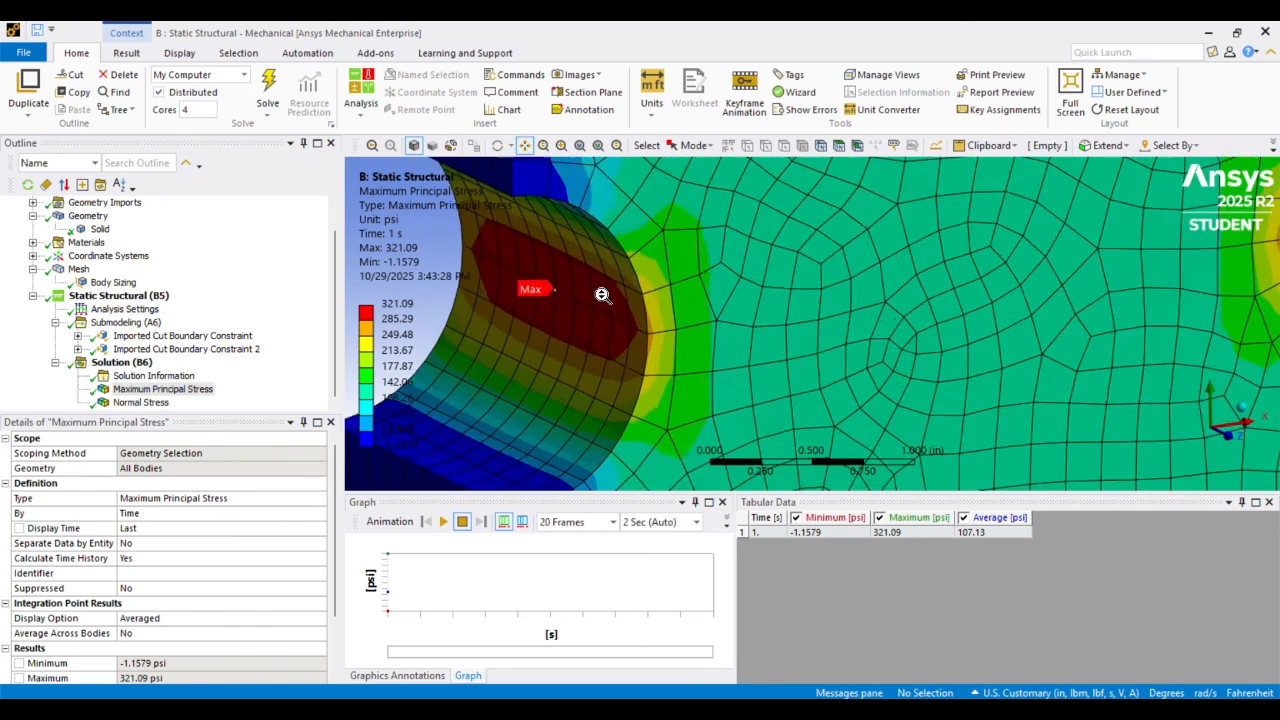
pyautogui.scroll(-2, 600, 289)
# Display the Y-axis Normal Stress result and examine its distribution at the notch roots and across the whole submodel
pyautogui.click(150, 404)
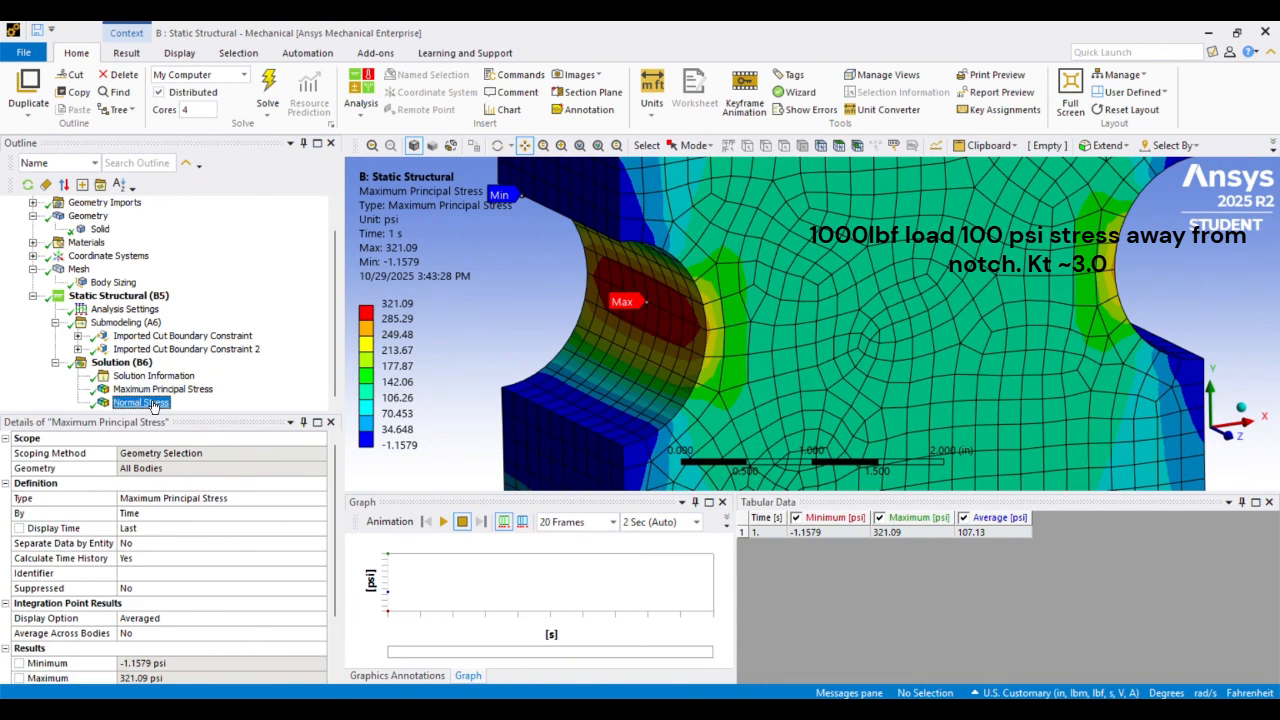
pyautogui.scroll(5, 656, 290)
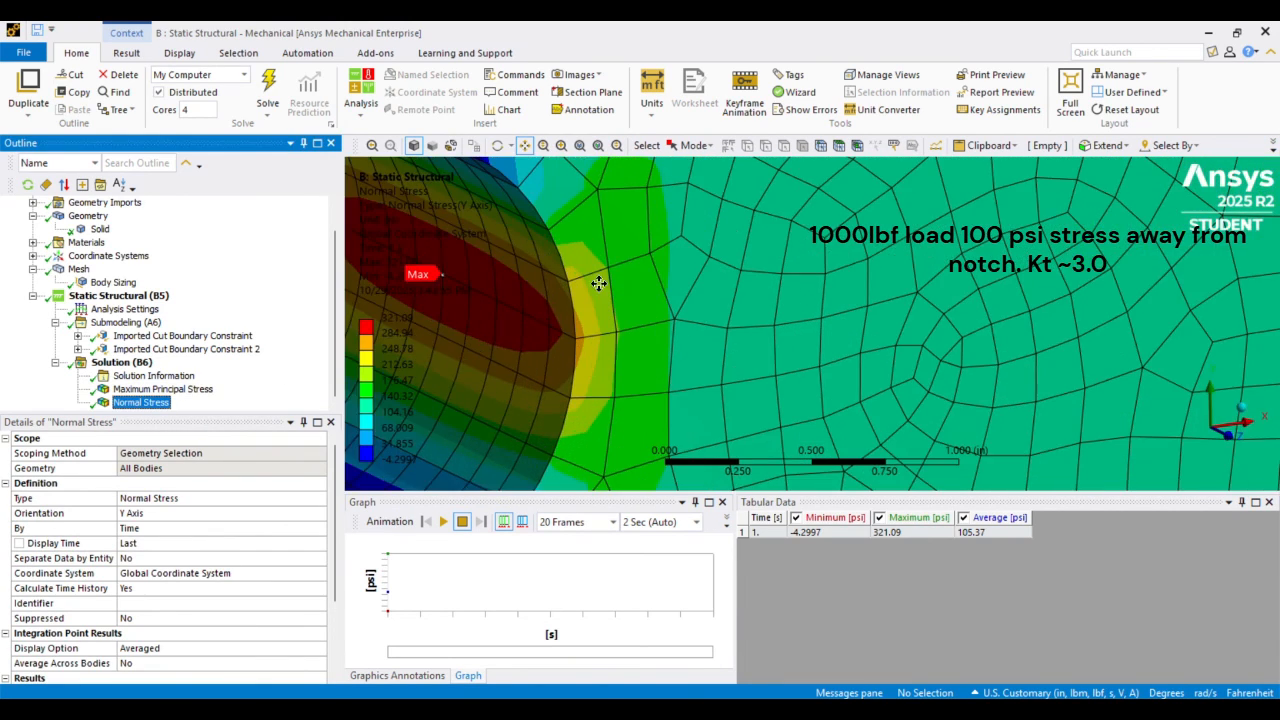
pyautogui.scroll(-8, 656, 290)
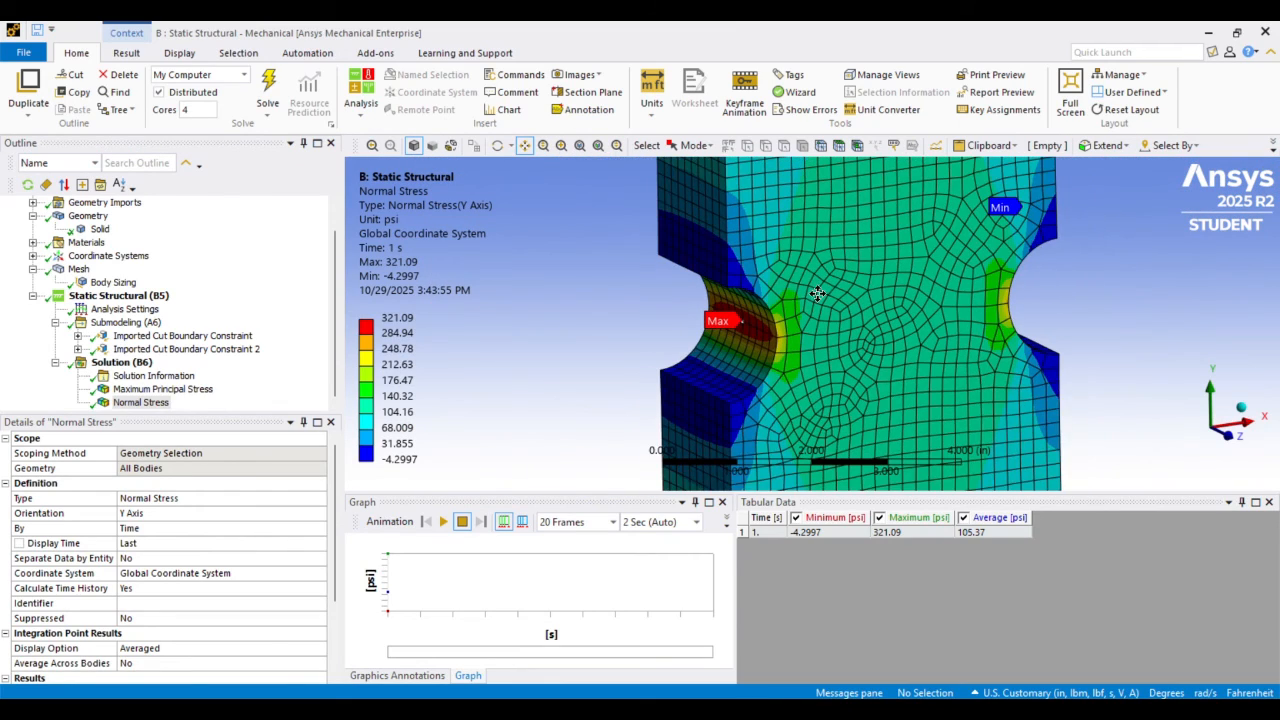
pyautogui.scroll(3, 730, 268)
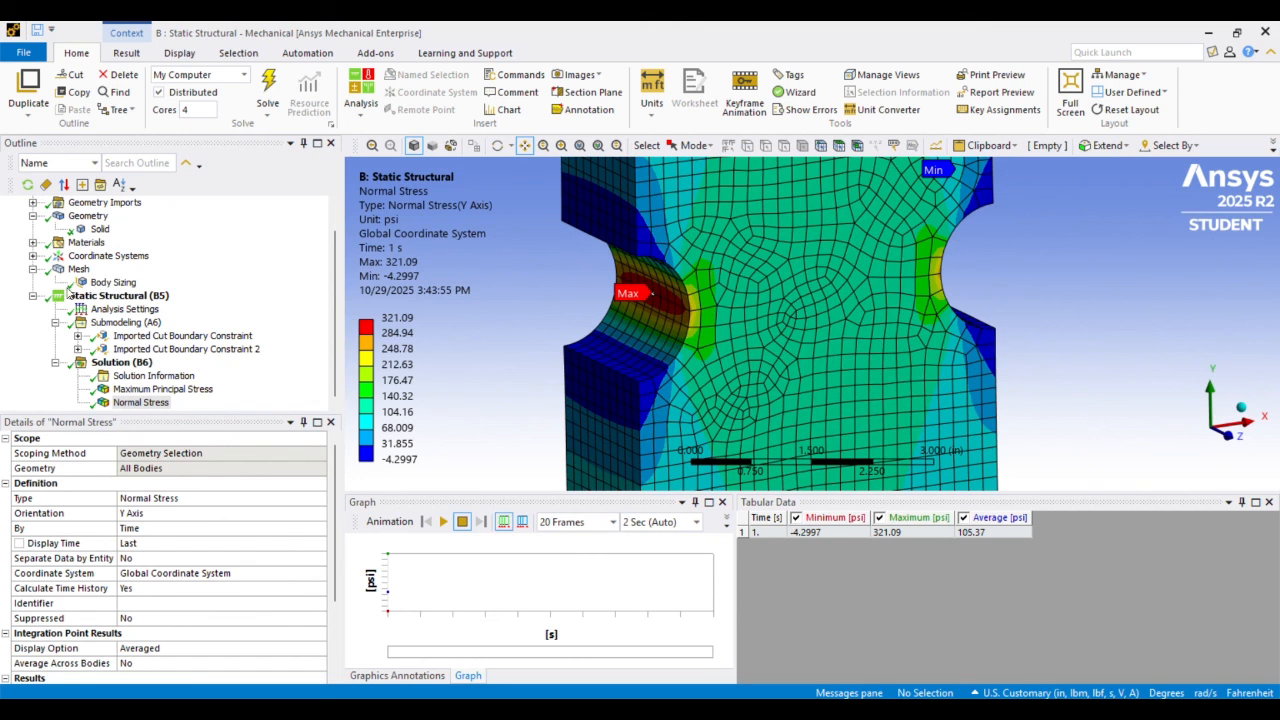
pyautogui.scroll(3, 673, 251)
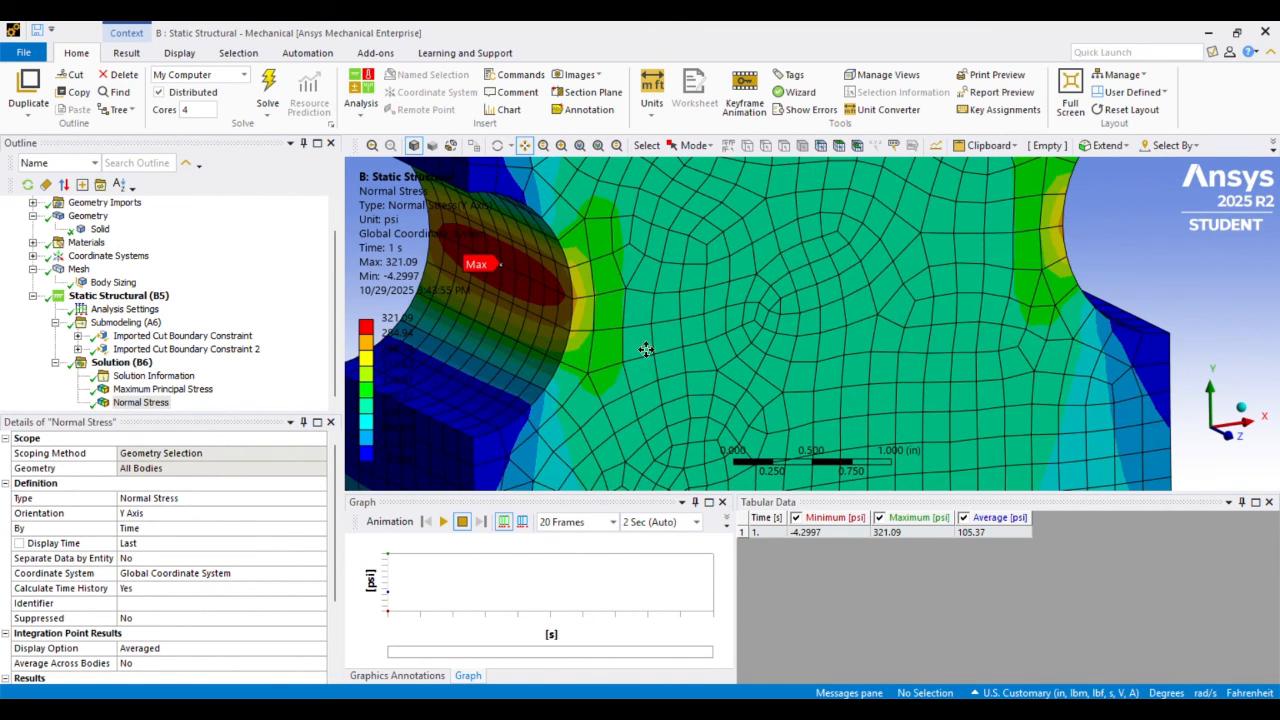
pyautogui.scroll(1, 660, 242)
pyautogui.scroll(-4, 660, 242)
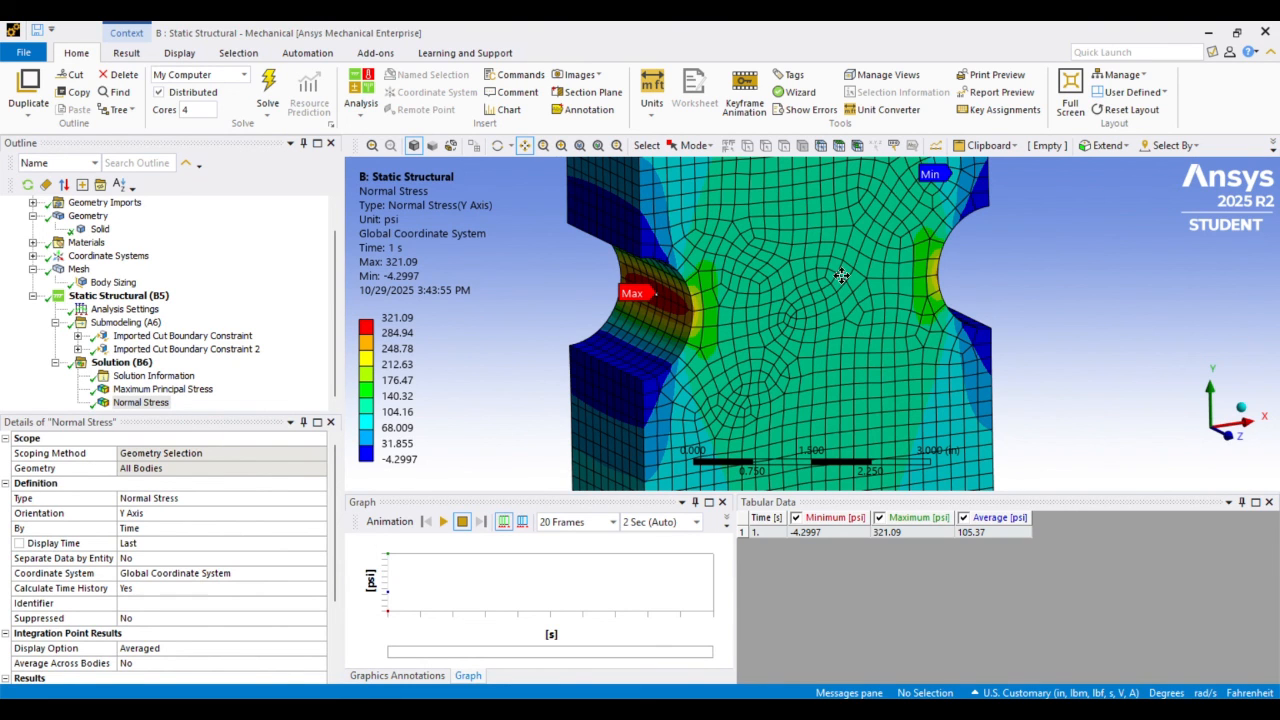
pyautogui.scroll(5, 694, 289)
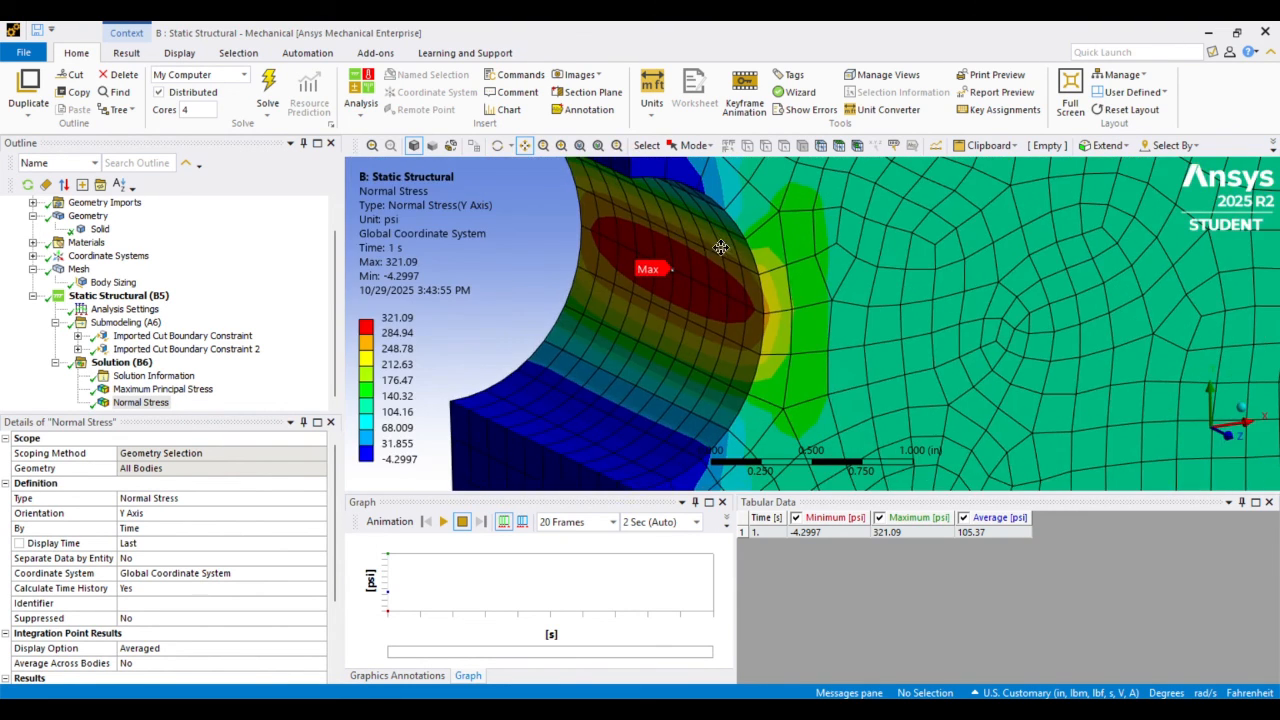
pyautogui.scroll(-5, 762, 289)
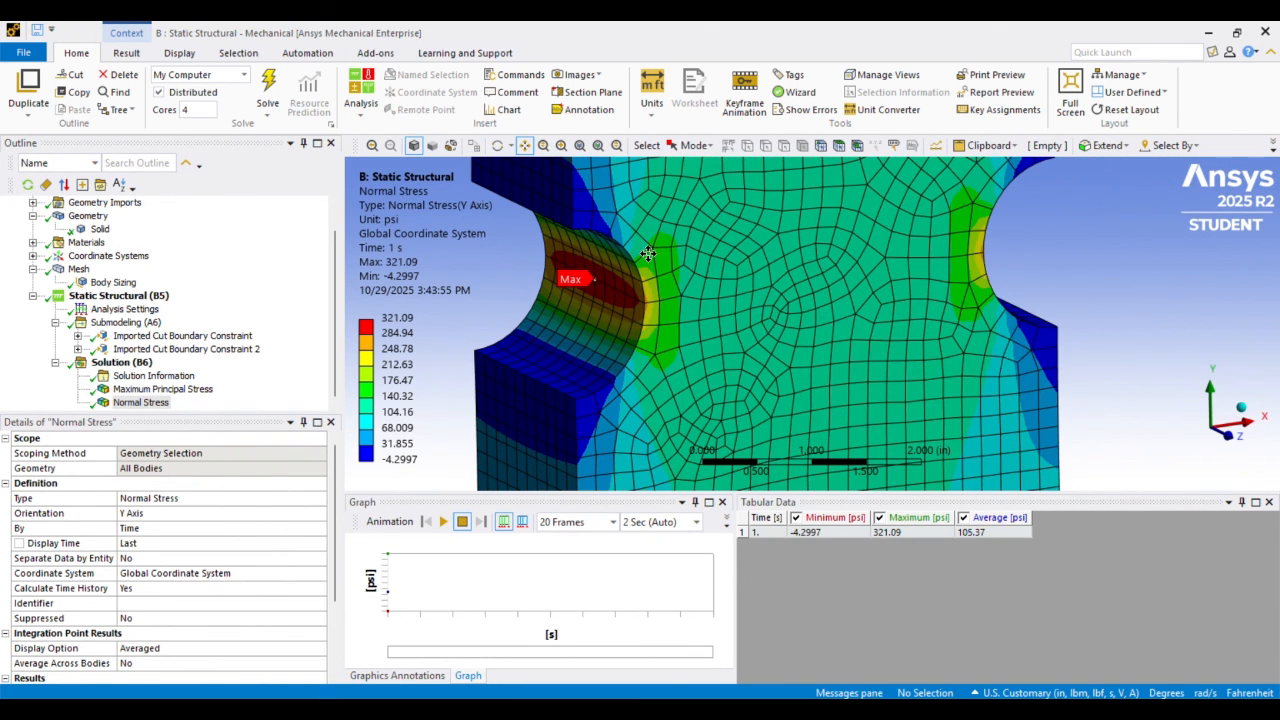
pyautogui.scroll(-6, 644, 235)
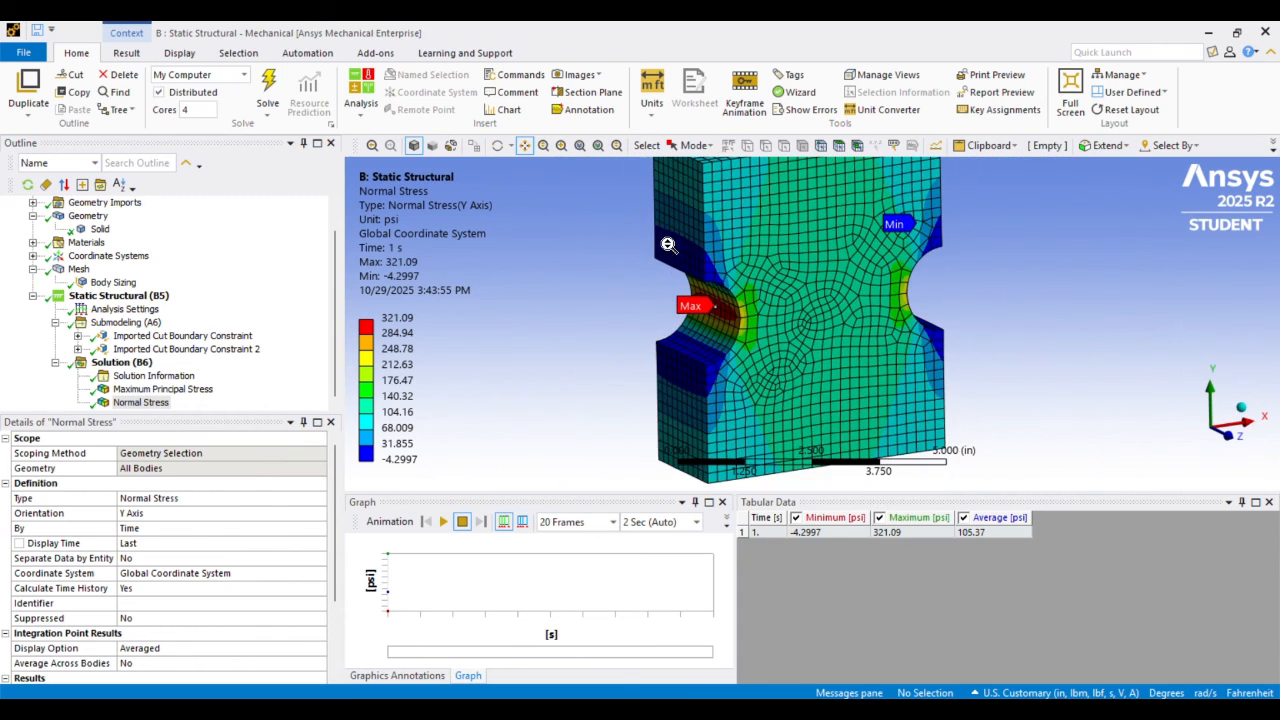
pyautogui.scroll(-4, 540, 255)
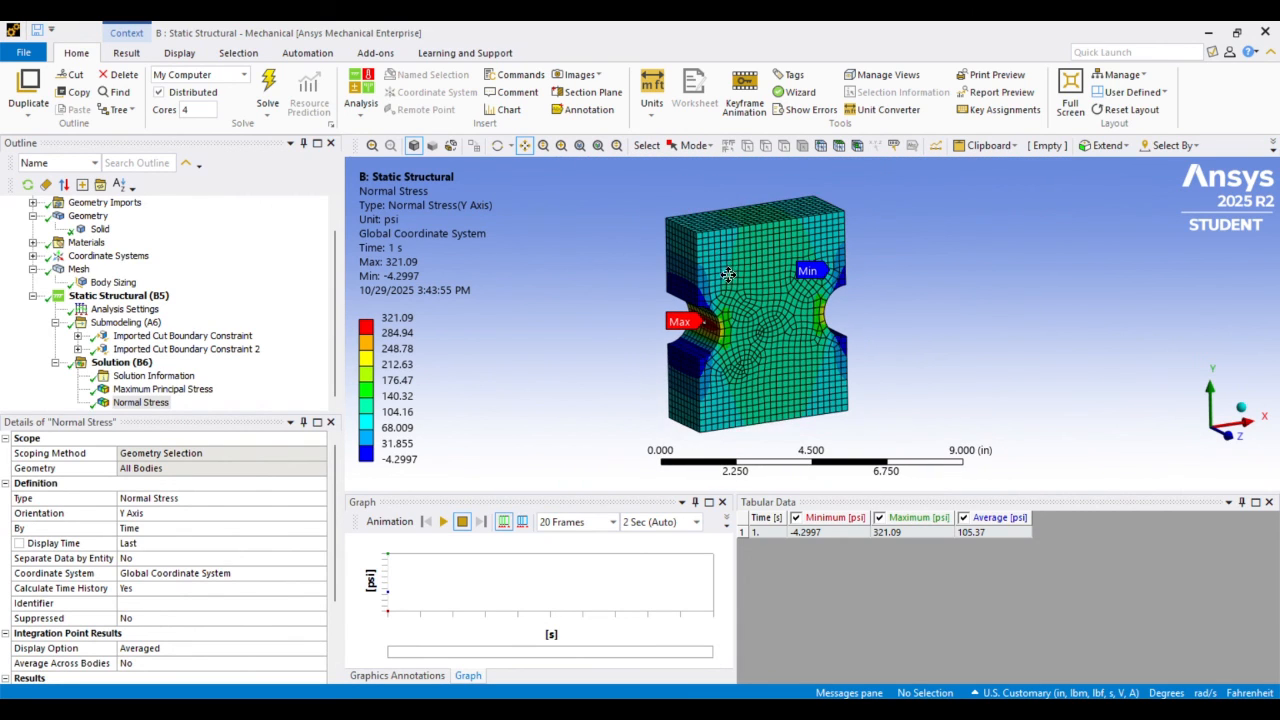
pyautogui.scroll(1, 124, 285)
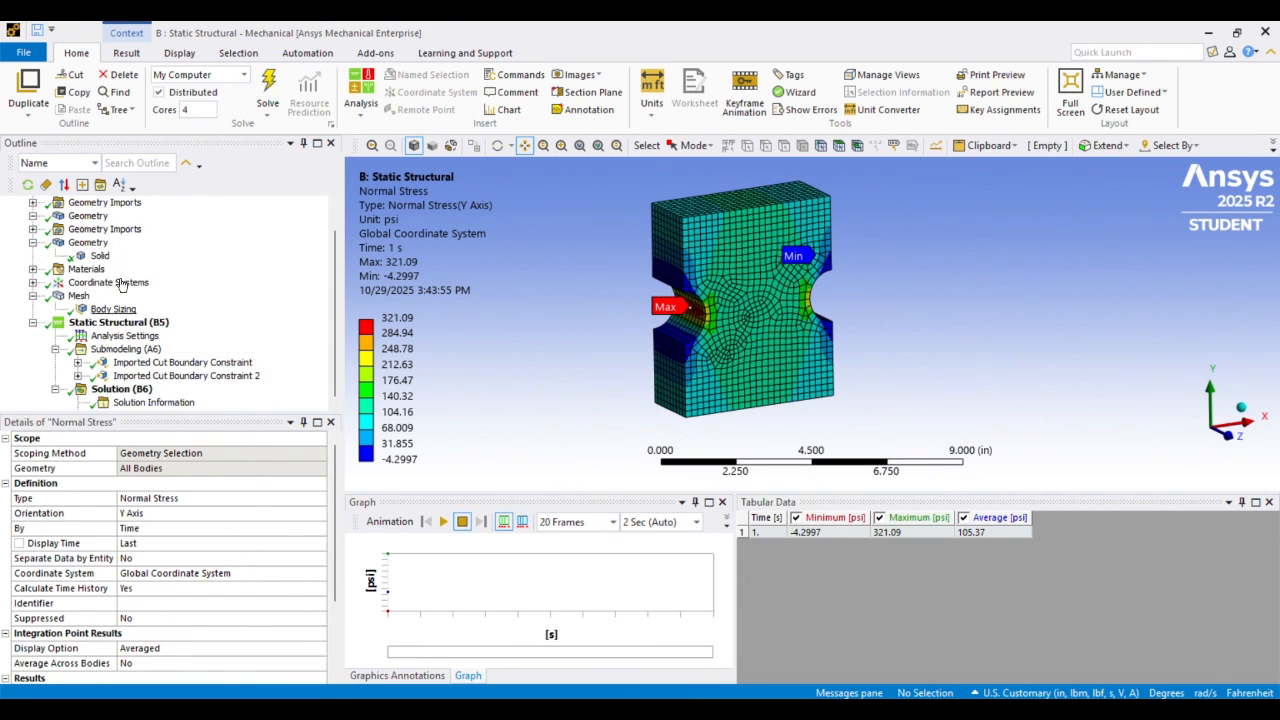
pyautogui.scroll(-1, 124, 286)
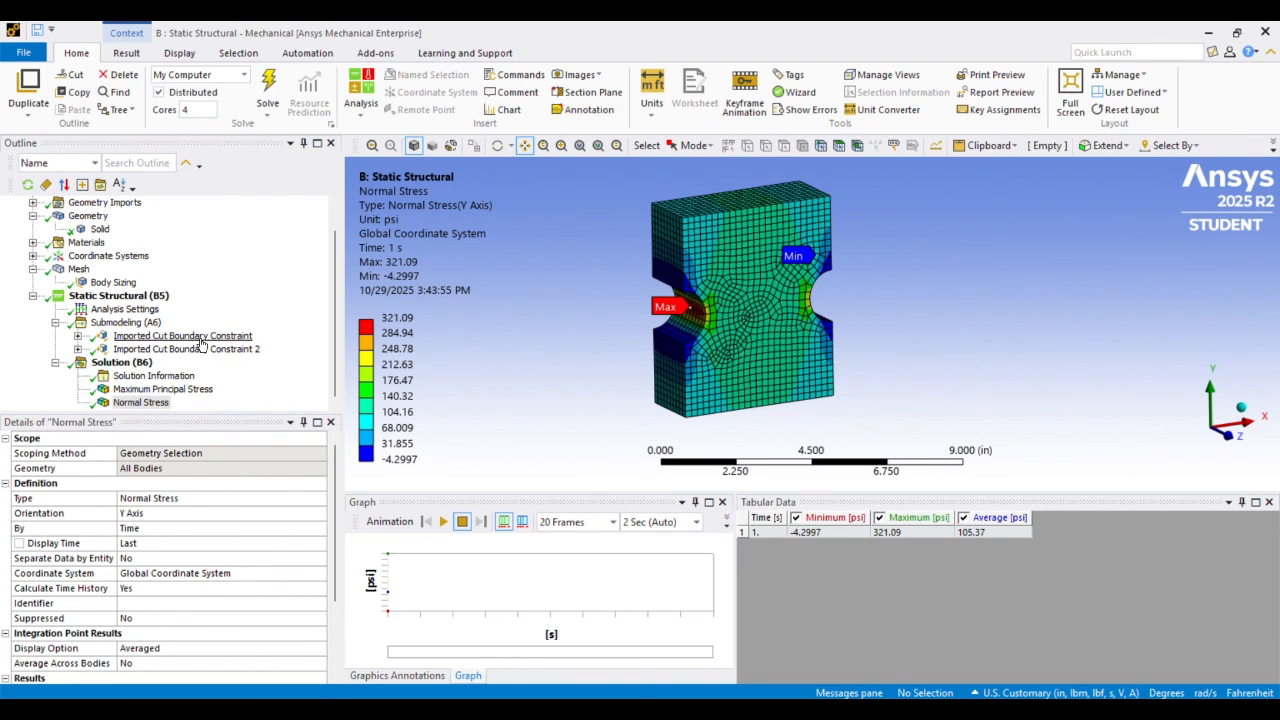
pyautogui.scroll(1, 185, 340)
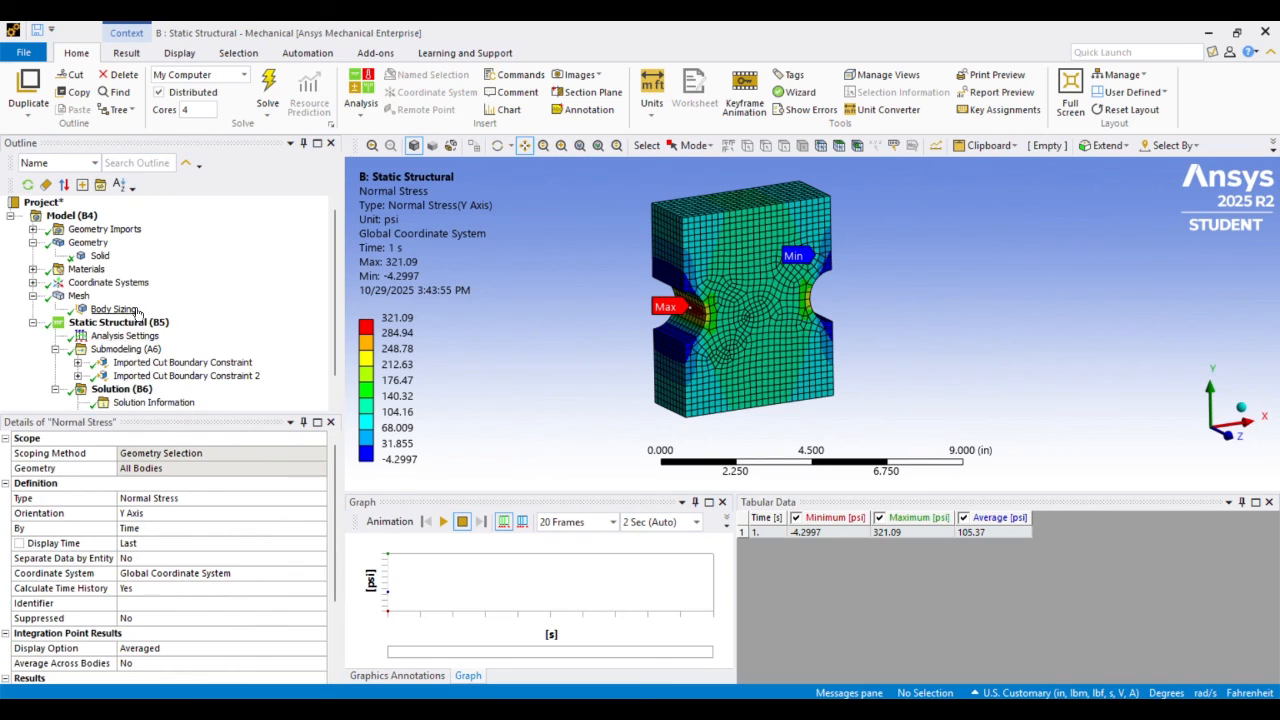
pyautogui.scroll(-1, 137, 312)
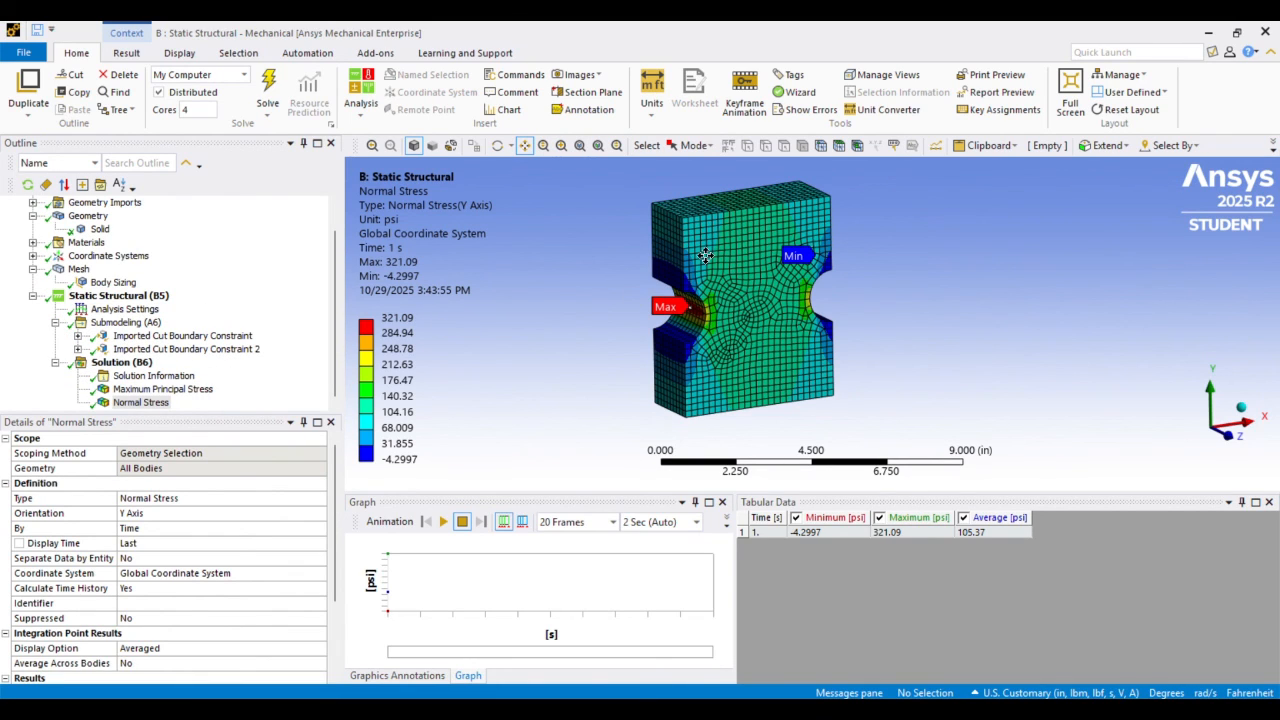